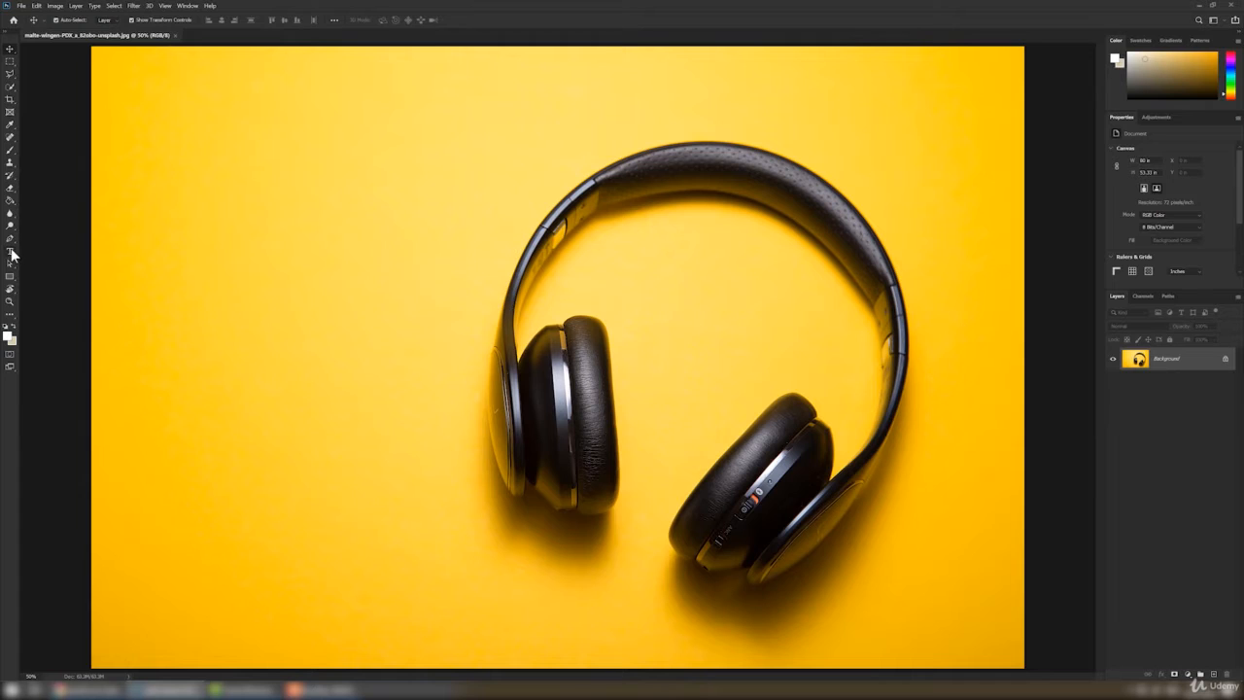
Add horizontal text reading HEADPHONE in the upper-left area of the photo using the Horizontal Type Tool.
left_click(11, 252)
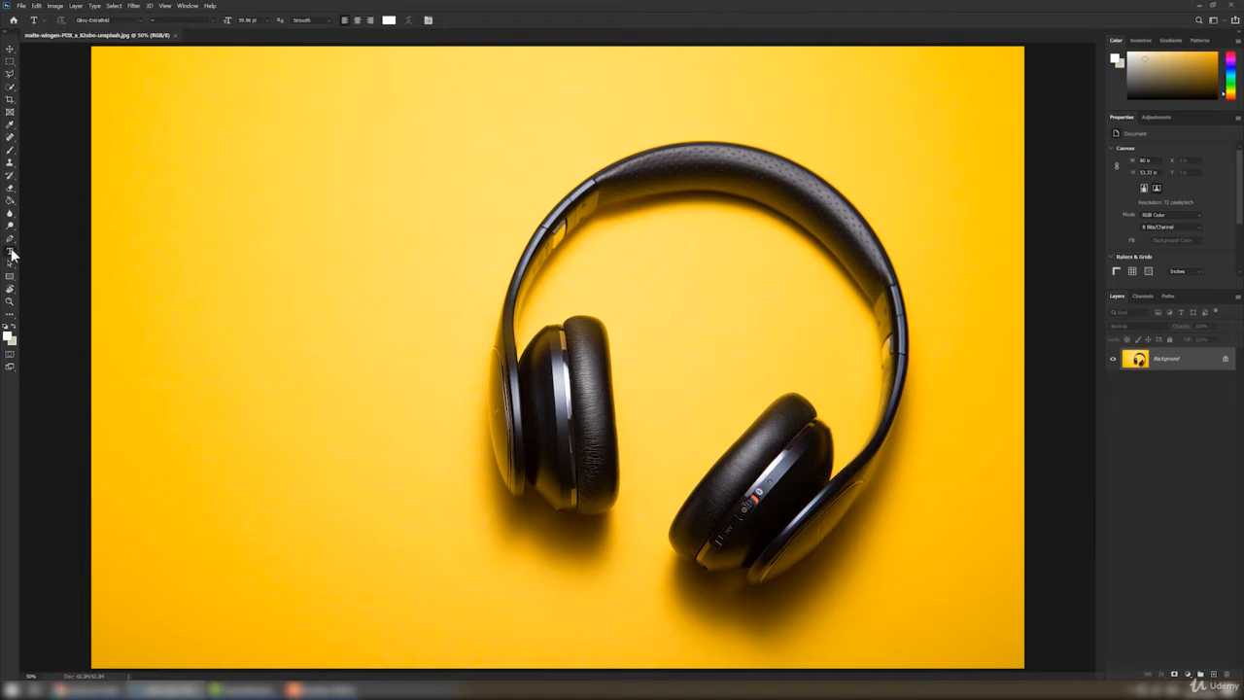
right_click(11, 252)
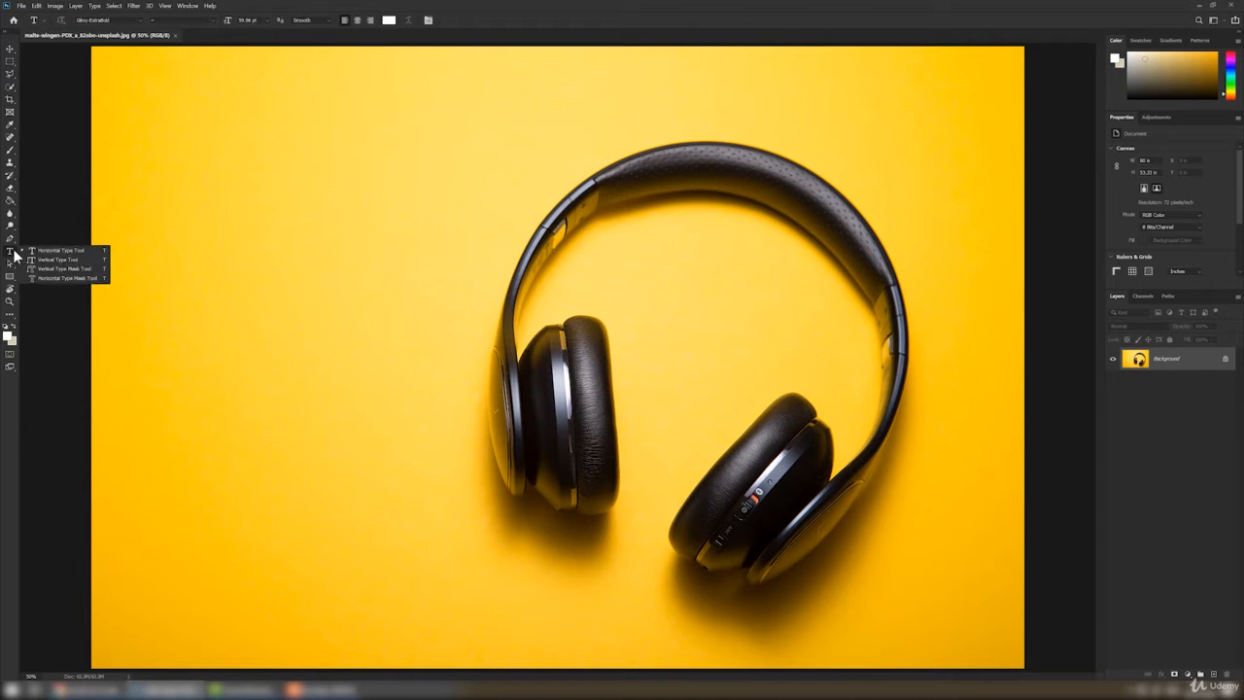
left_click(62, 251)
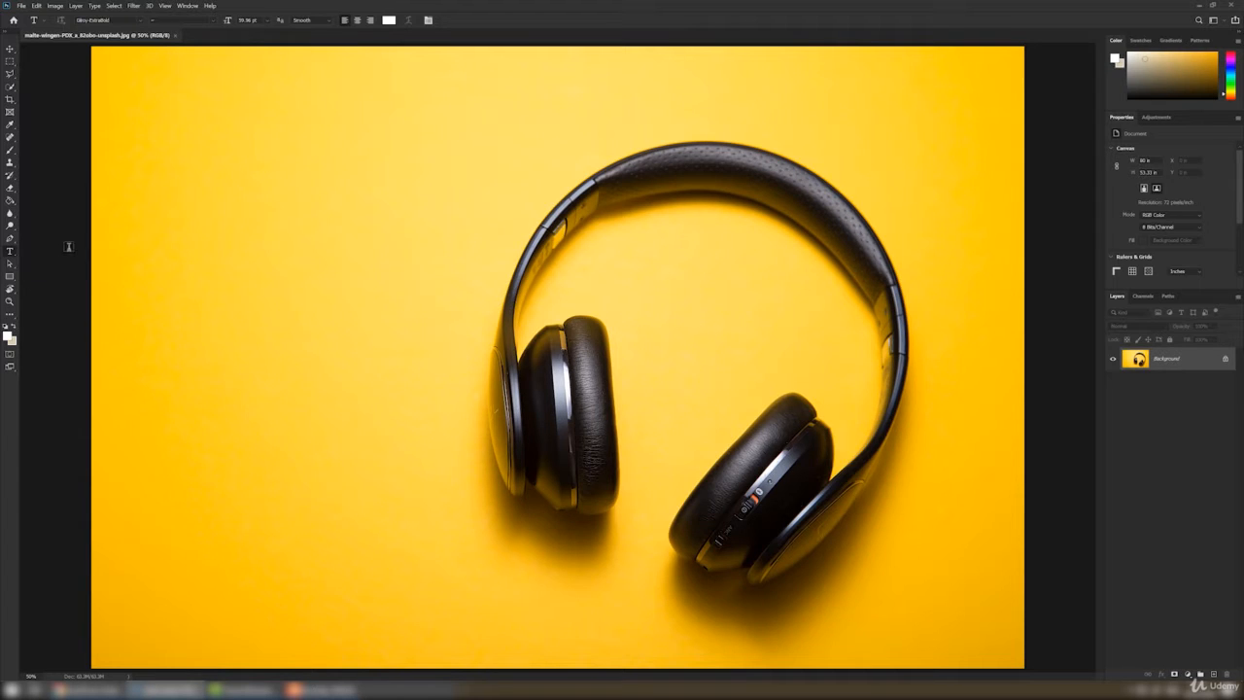
left_click(158, 115)
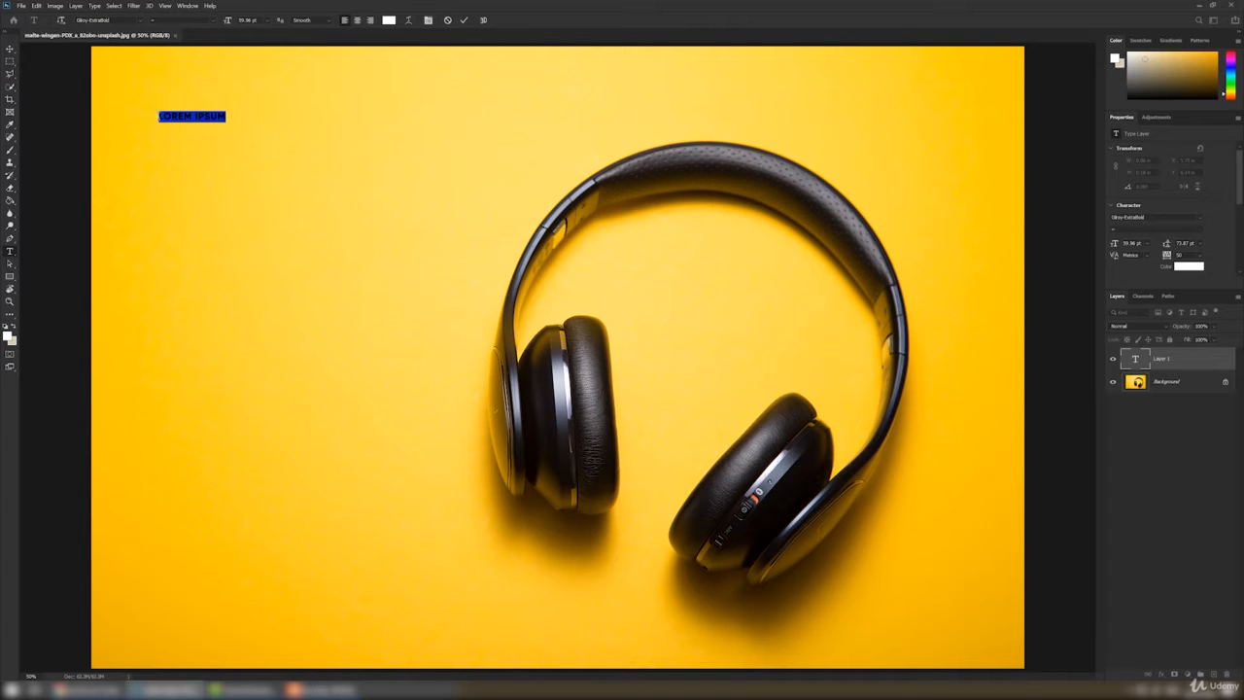
type("HEADPHONE")
left_click(10, 48)
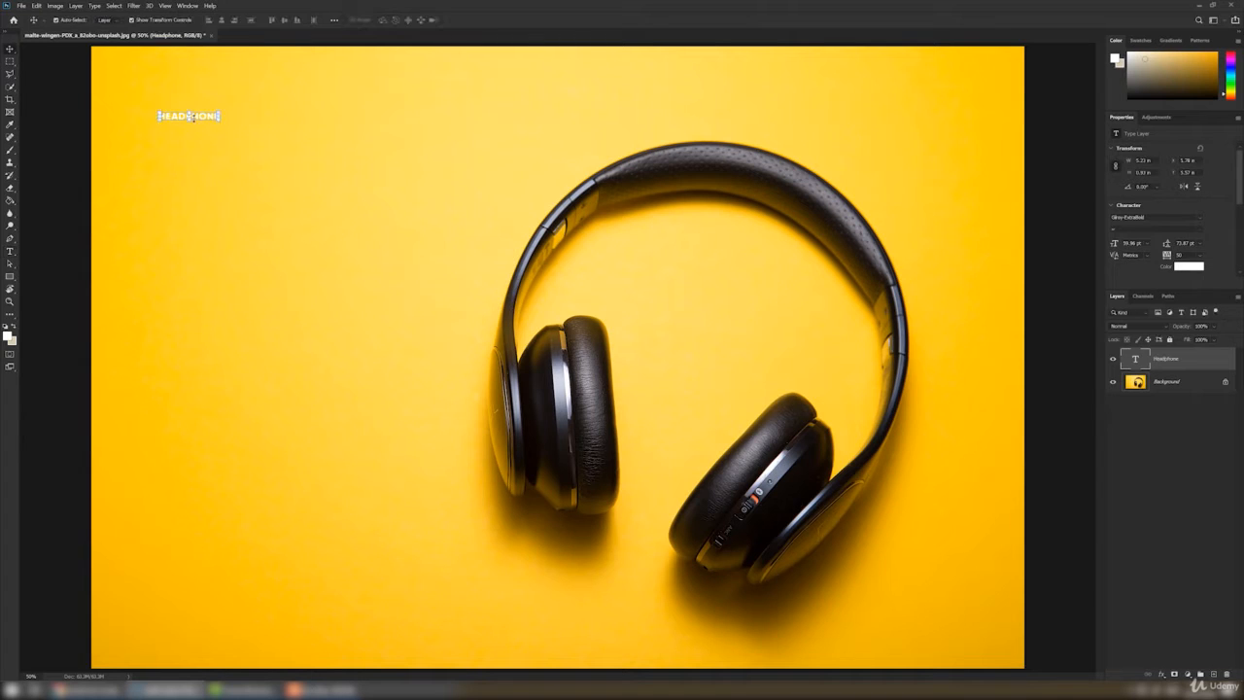
Enlarge the HEADPHONE text to about 252.75 pt and move it slightly closer to the photo's upper-left corner.
left_click_drag(220, 117, 244, 126)
left_click(483, 22)
left_click(136, 20)
left_click(170, 20)
left_click_drag(244, 121, 392, 181)
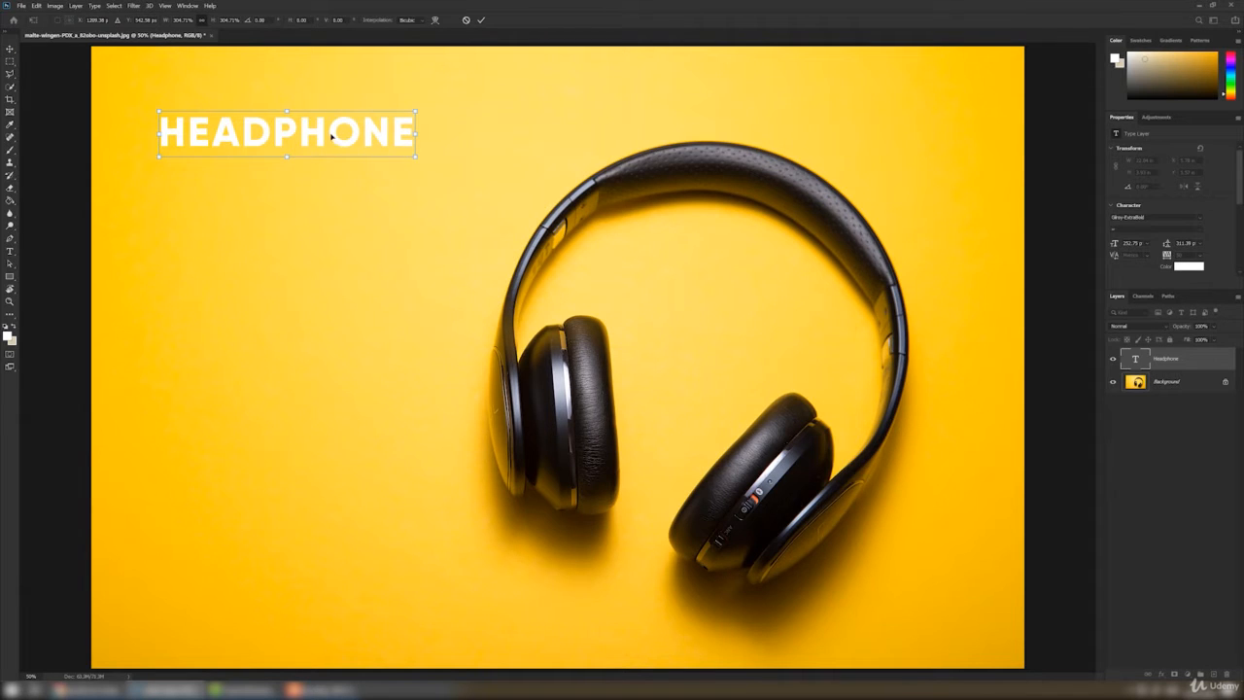
key("Return")
left_click_drag(317, 137, 302, 129)
left_click_drag(208, 124, 206, 116)
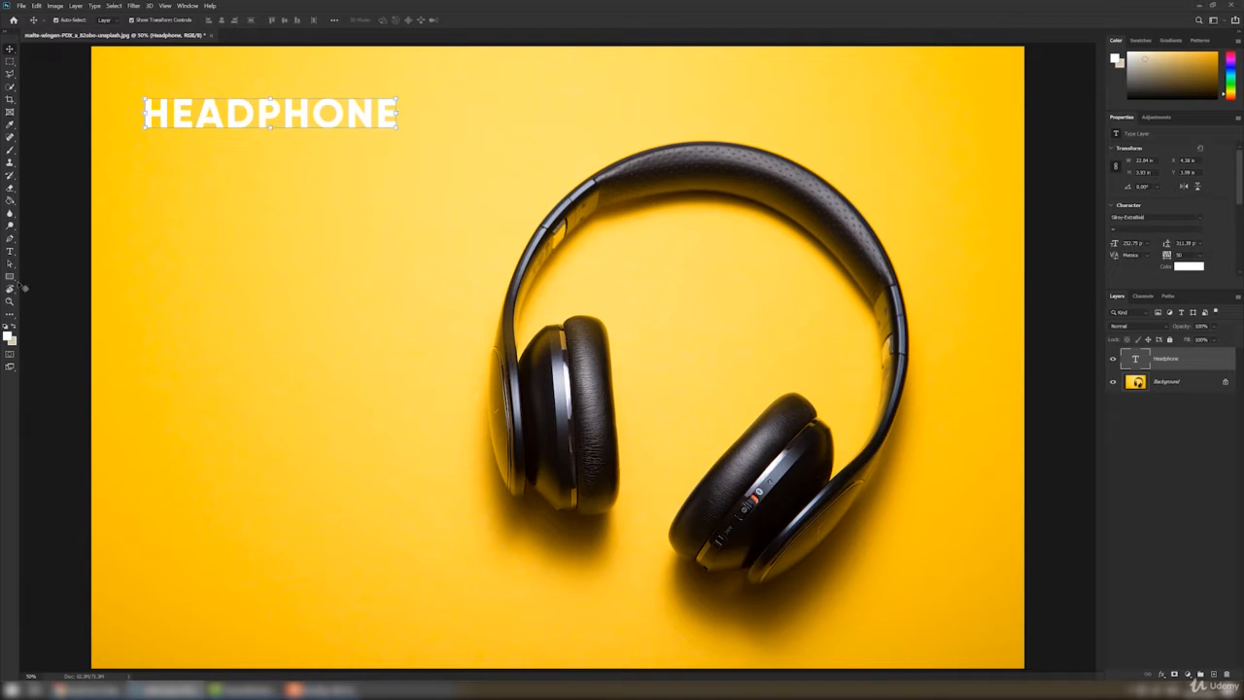
Add vertical text reading NEW HEADPHONES below the HEADPHONE heading using the Vertical Type Tool.
left_click(11, 253)
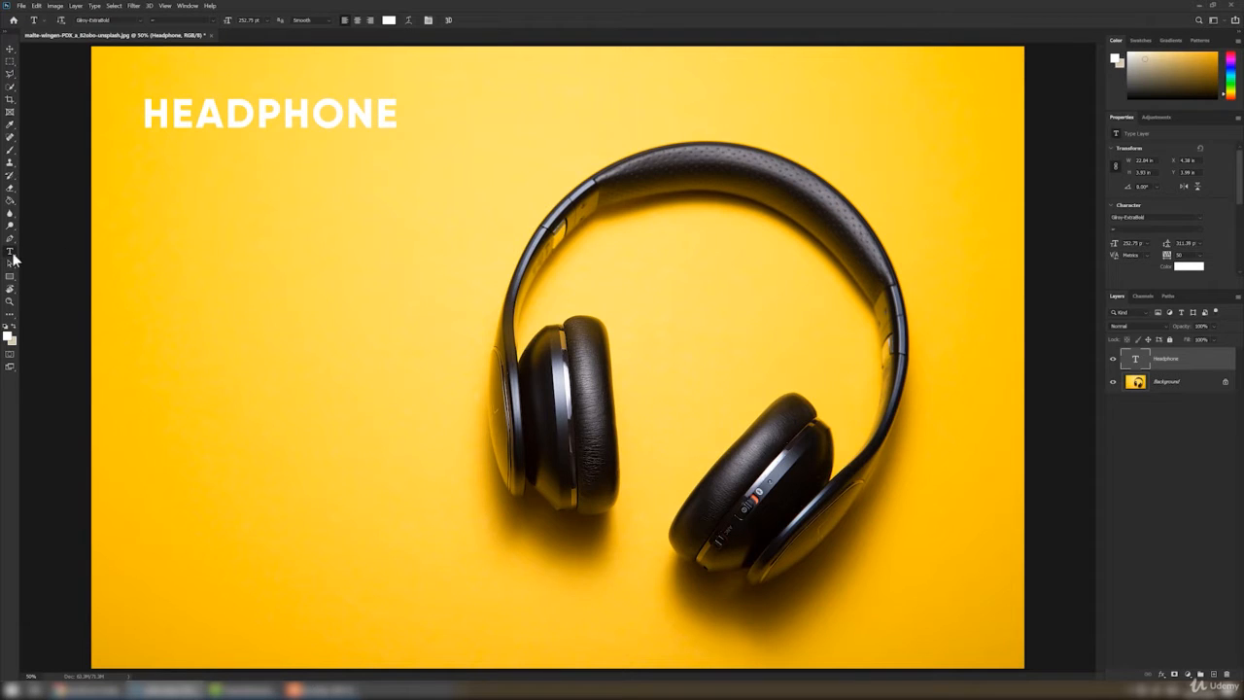
right_click(12, 254)
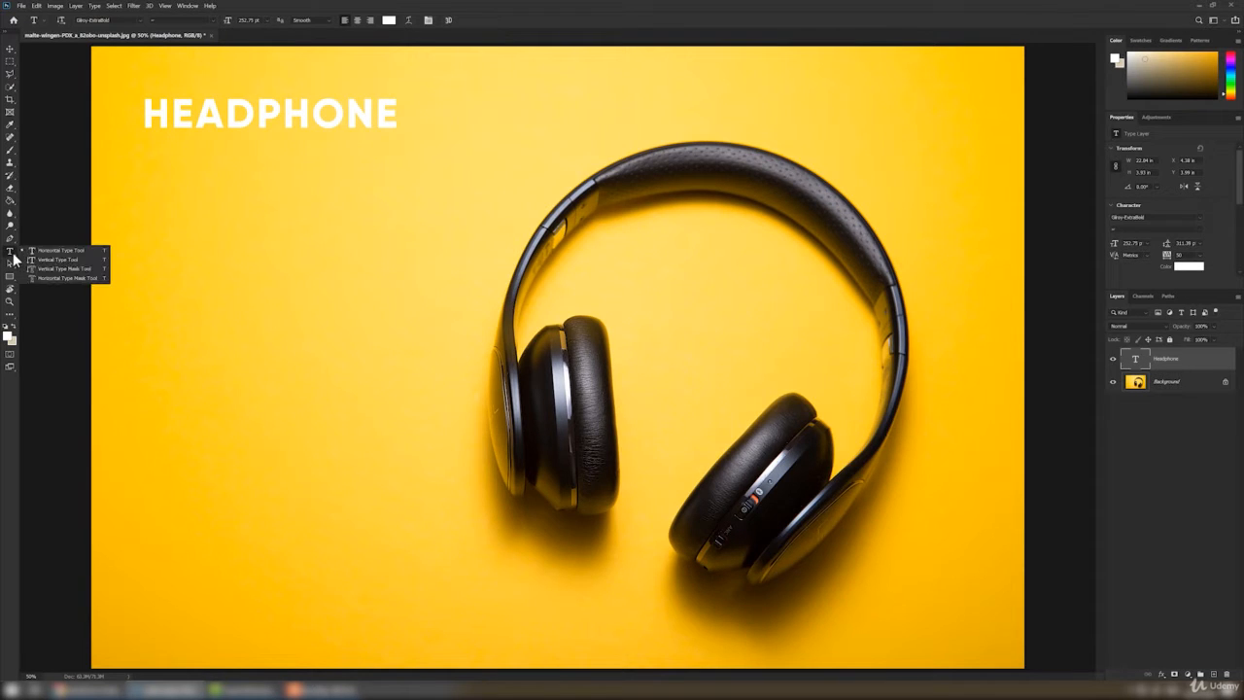
left_click(66, 260)
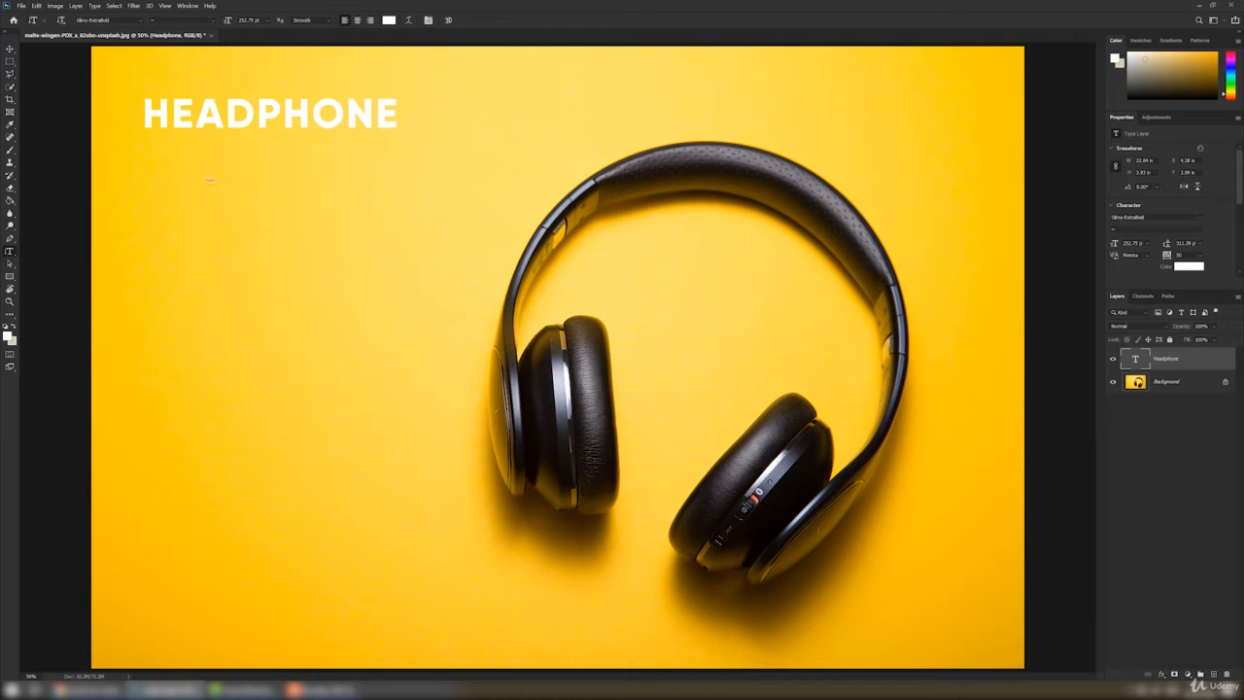
left_click(181, 179)
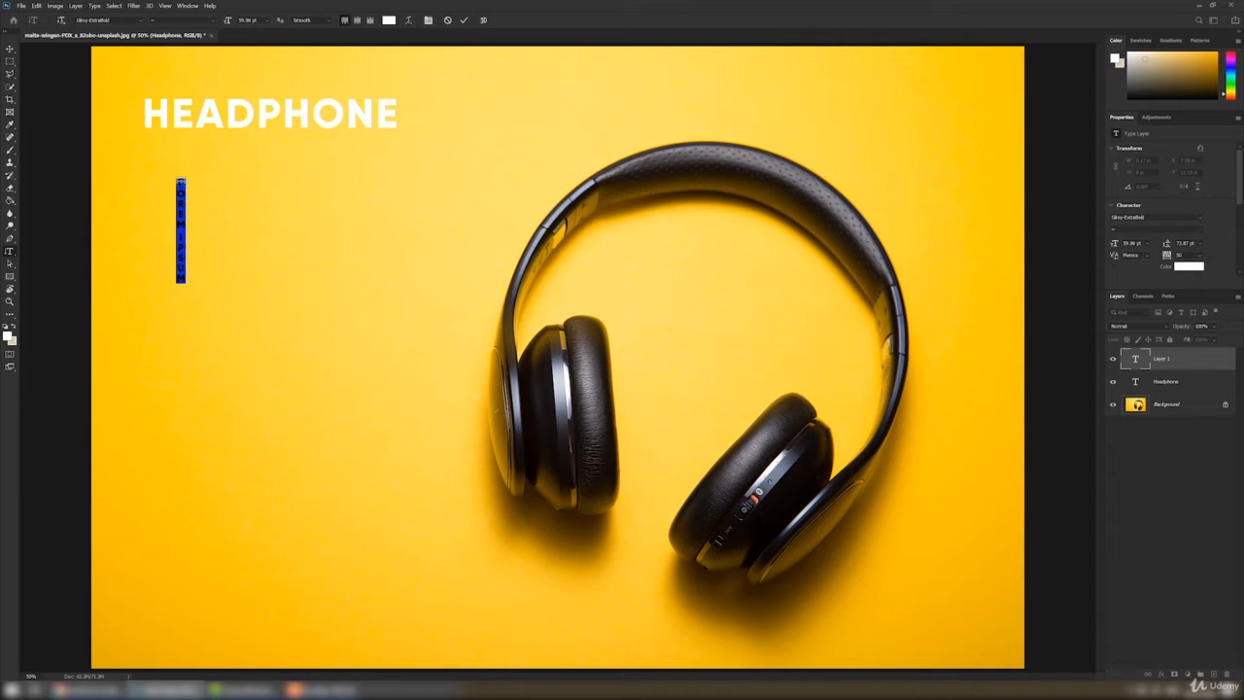
key("BackSpace")
type("NEW HEADPHONES")
left_click(9, 49)
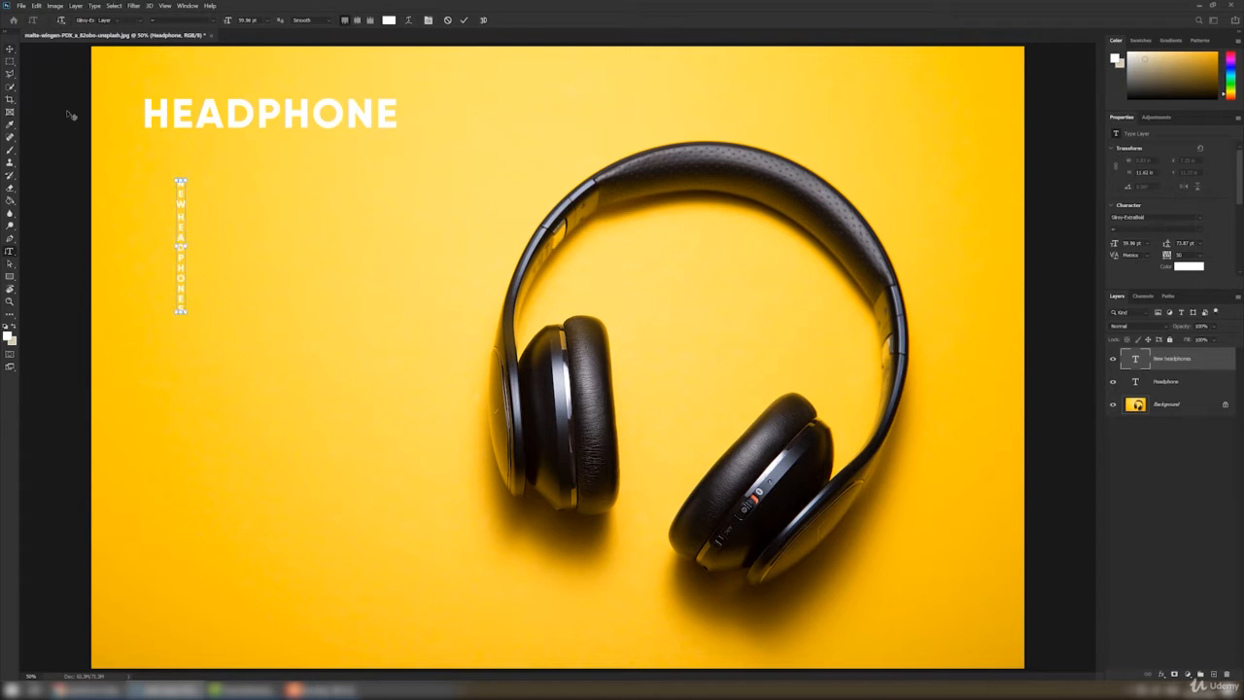
Scale the vertical NEW HEADPHONES text up to about 94.61 pt and apply the transform.
left_click(182, 311)
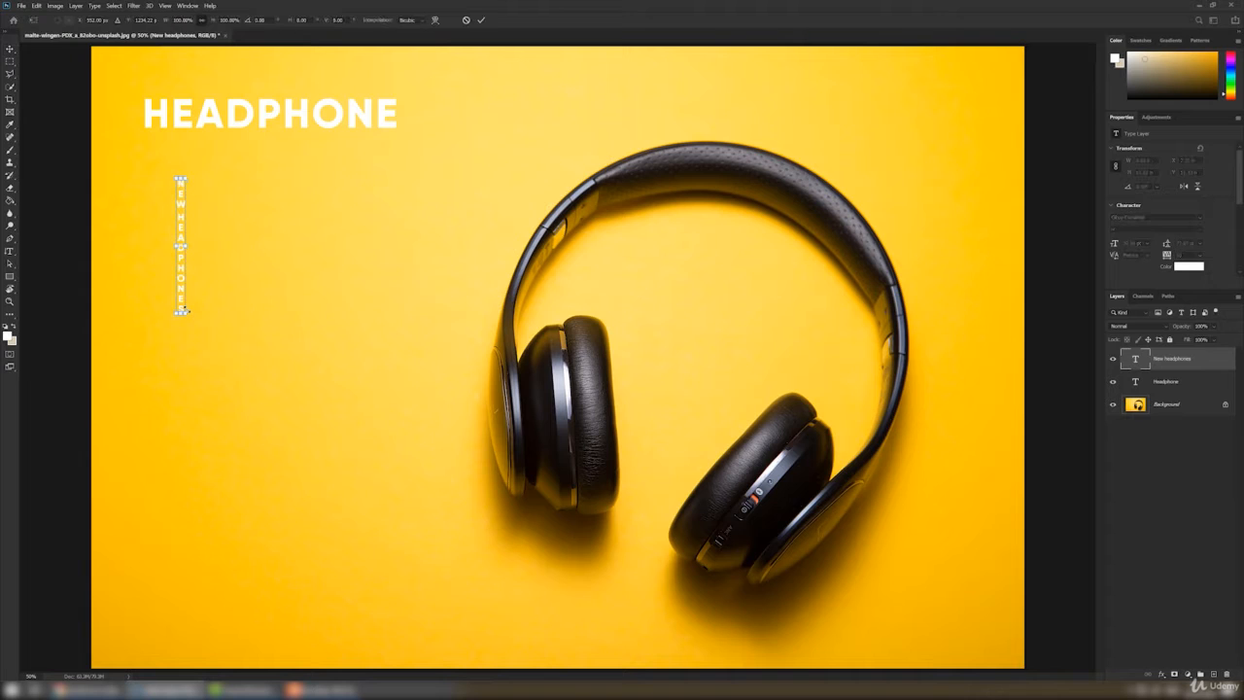
left_click_drag(199, 361, 220, 195)
left_click_drag(198, 297, 197, 297)
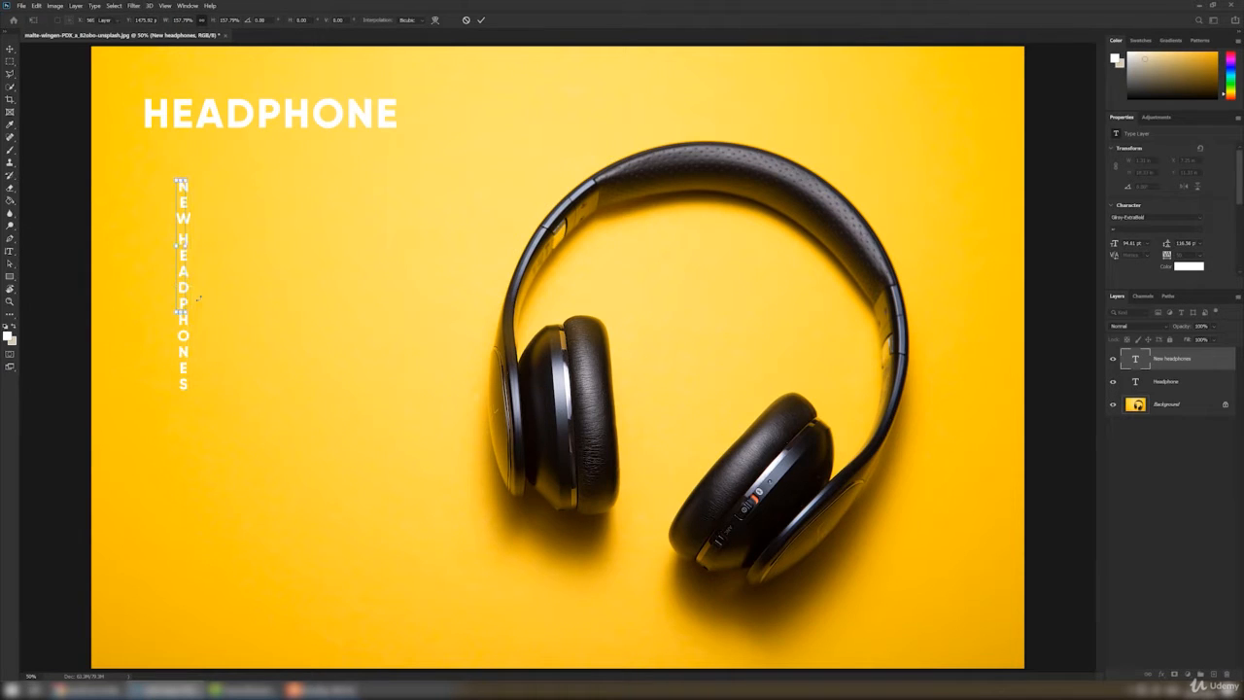
key("Return")
Create a text-shaped selection with the Vertical Type Mask Tool, using the placeholder LOREM IPSUM, beside the NEW HEADPHONES text.
left_click(10, 251)
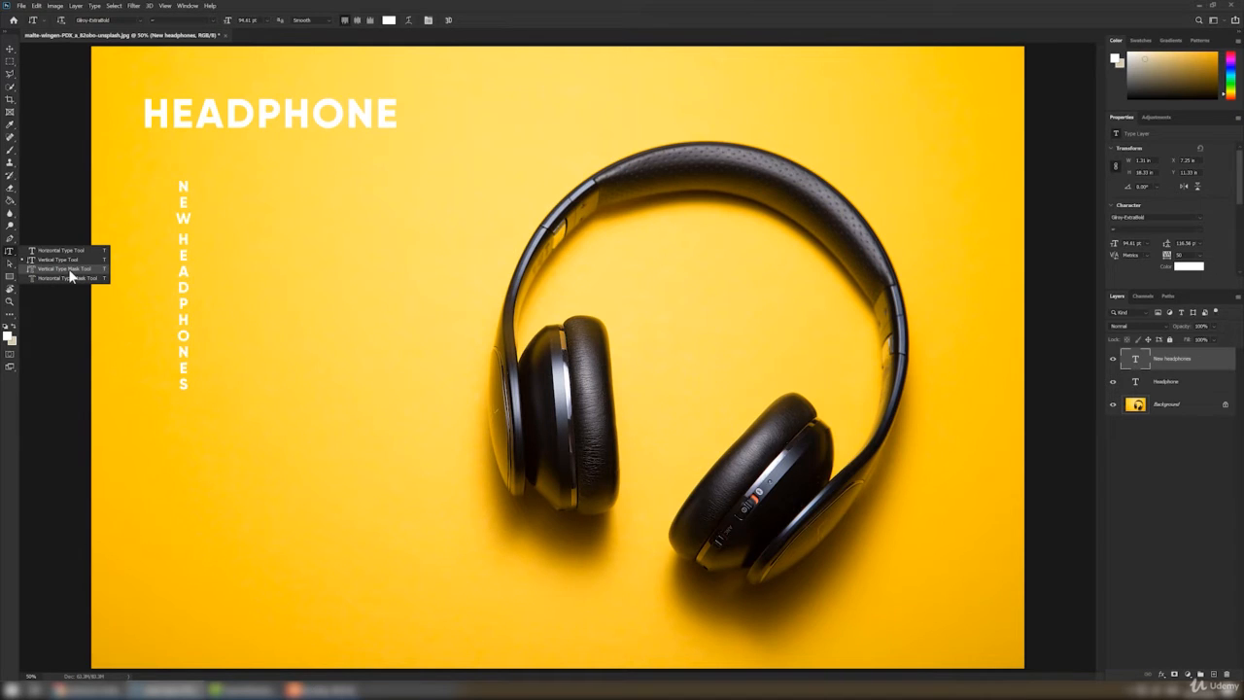
left_click(69, 270)
left_click(298, 203)
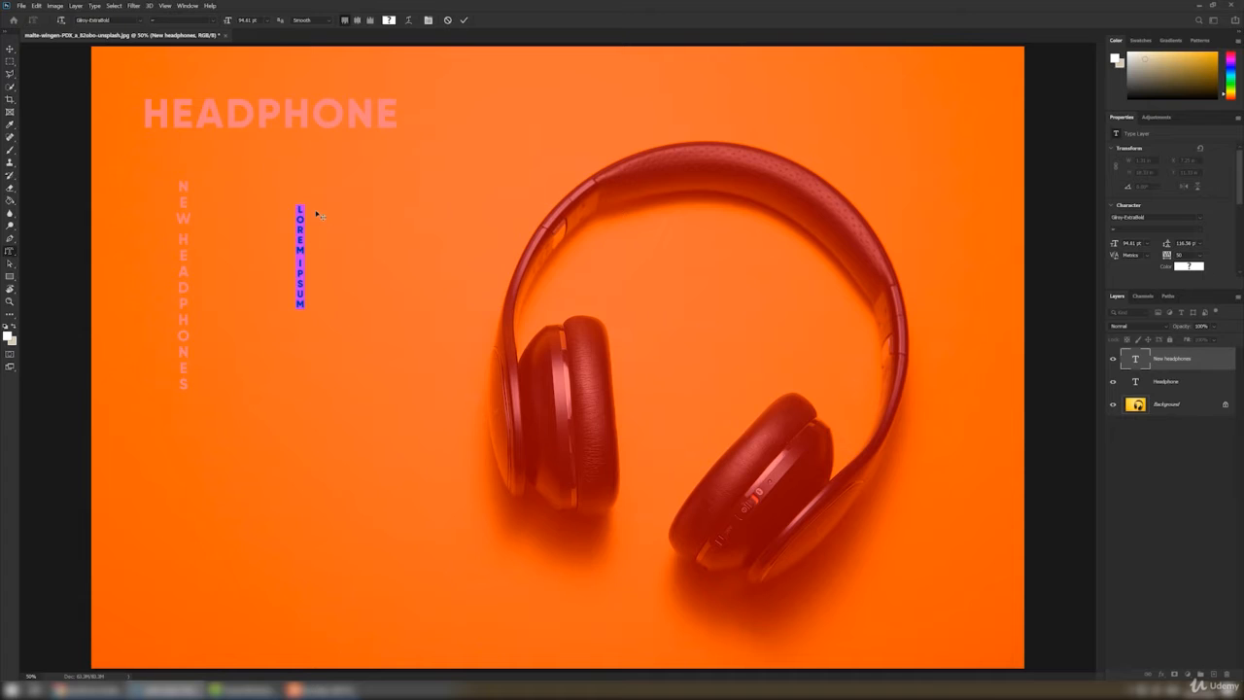
left_click(465, 21)
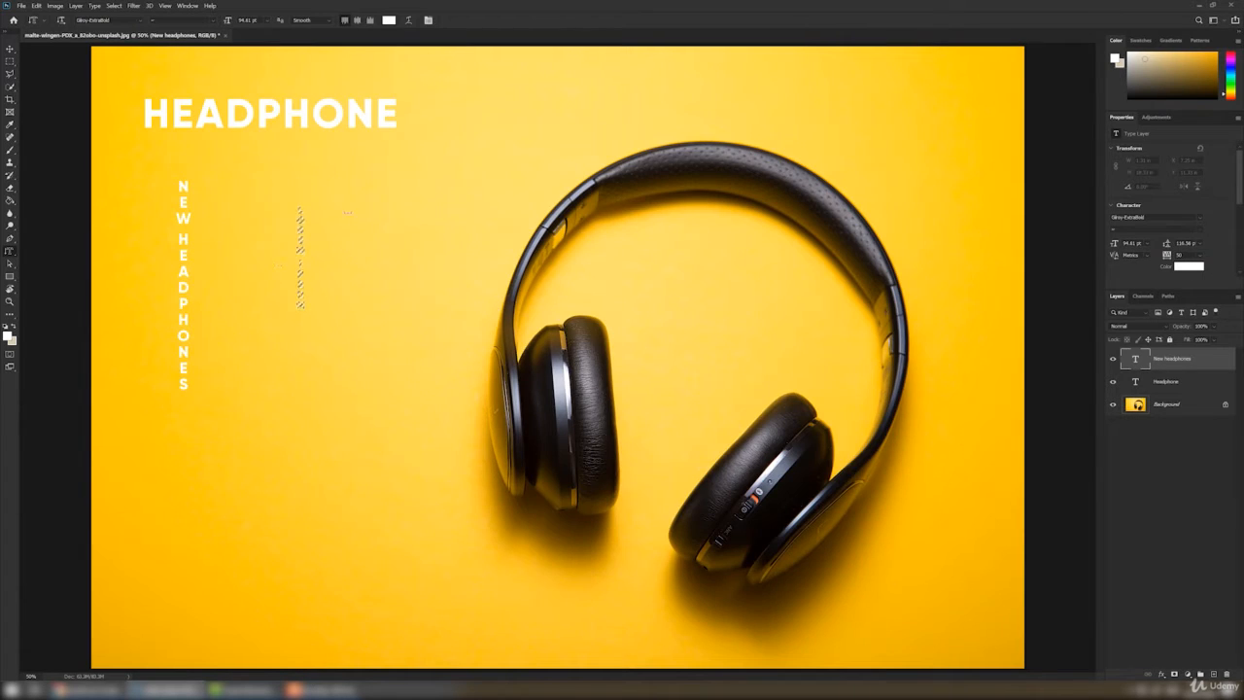
Add a new layer and fill the text selection with a dark grey background colour, #3d4144, sampled from the headphones.
left_click(1213, 674)
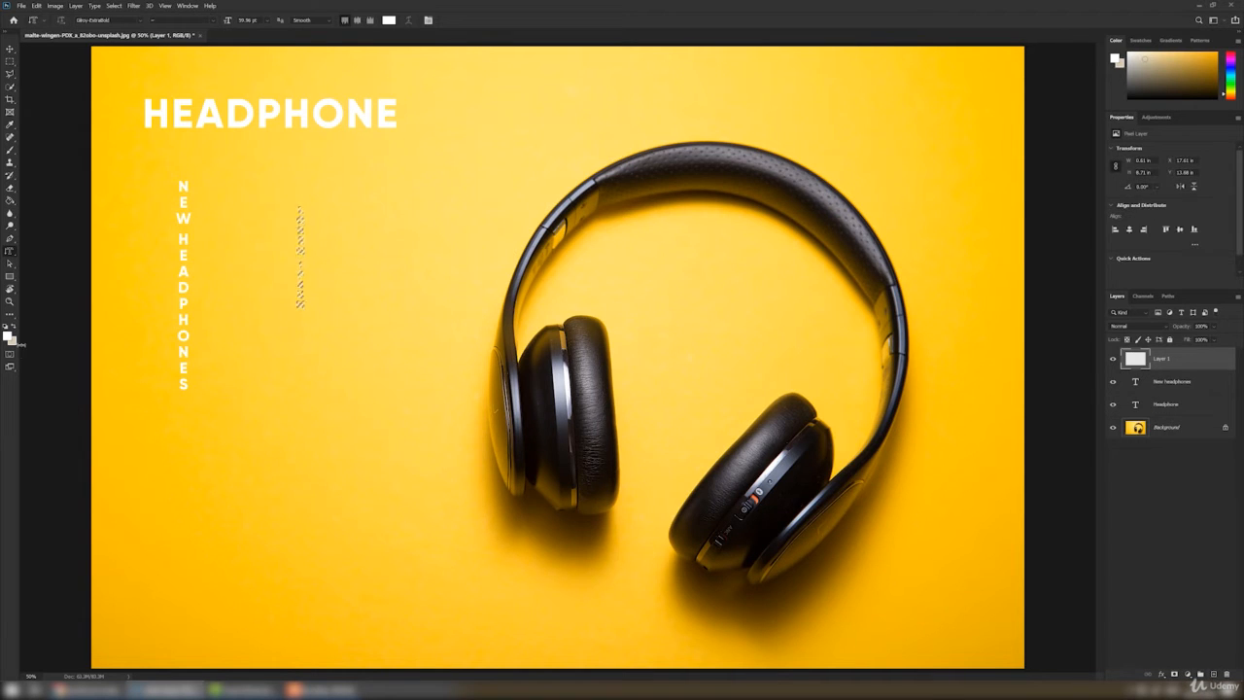
left_click(13, 340)
left_click(588, 420)
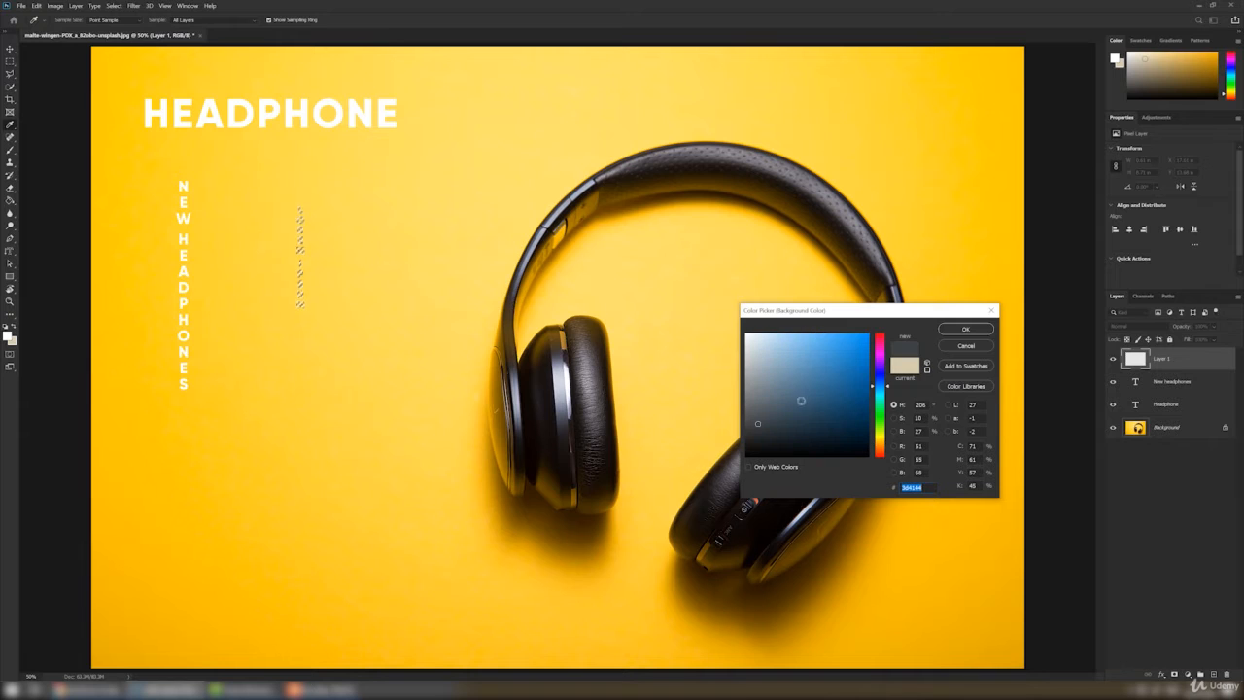
left_click(965, 329)
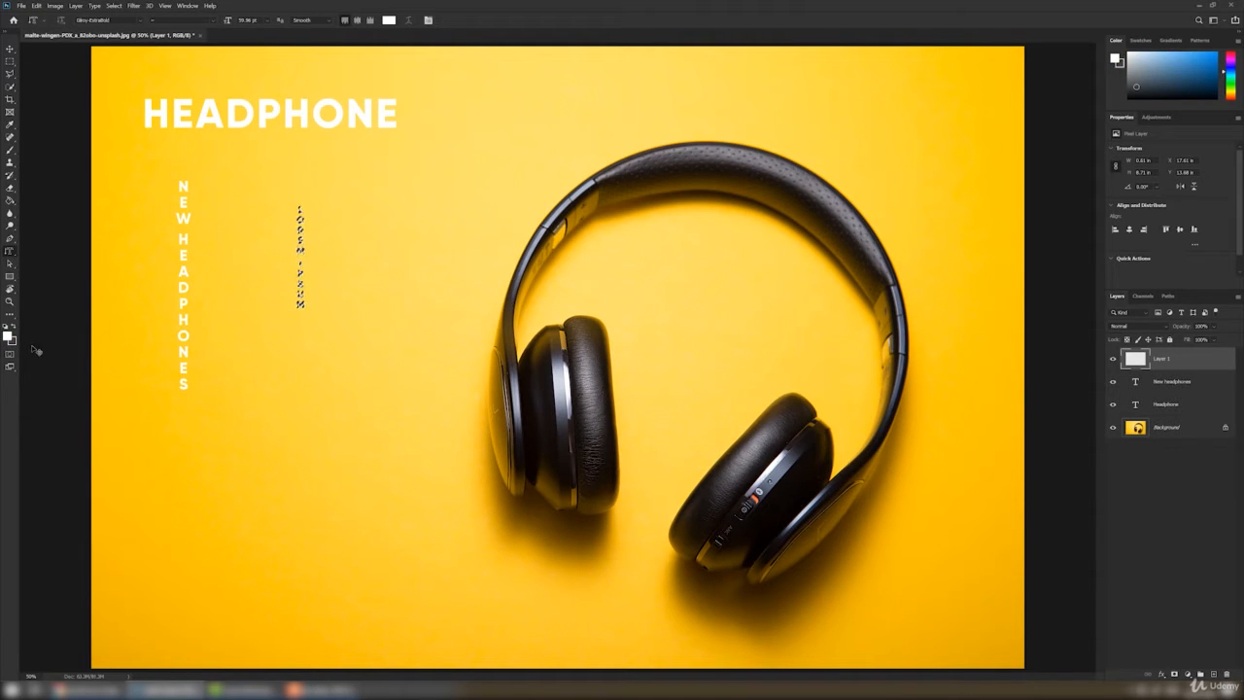
Enlarge the filled LOREM IPSUM shape to about 272% and move it so its top lines up with the NEW HEADPHONES text.
key("v")
left_click_drag(304, 305, 317, 482)
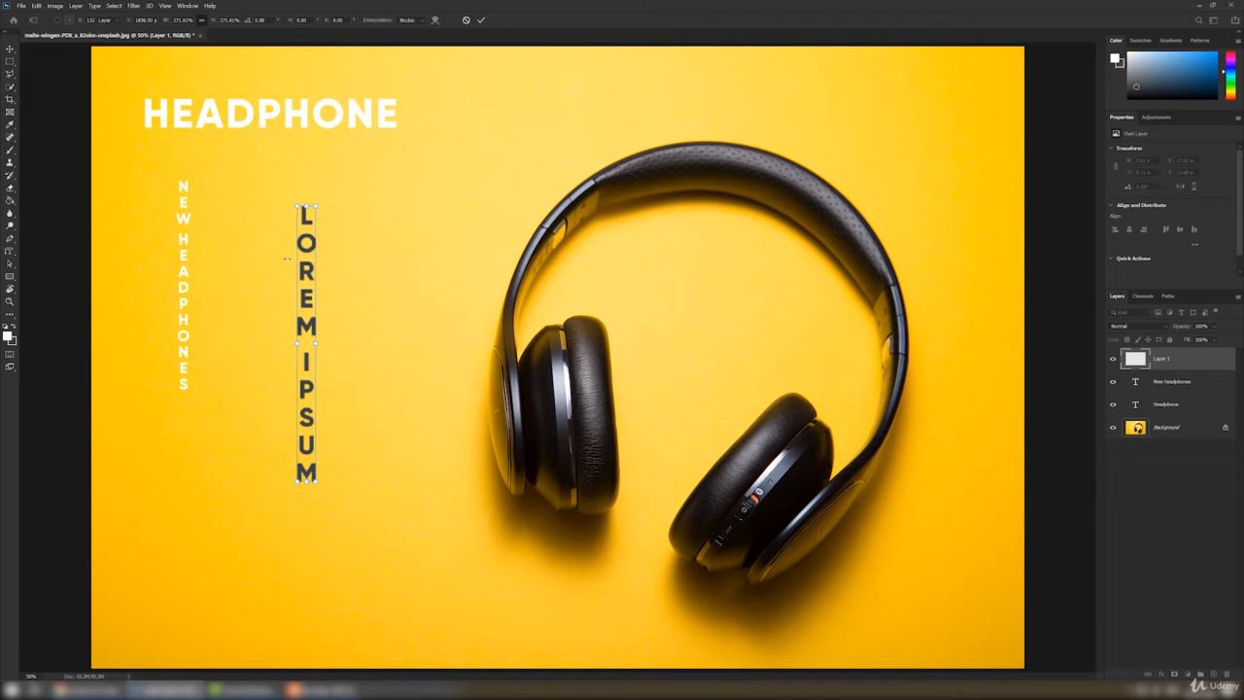
key("Return")
left_click_drag(311, 245, 321, 233)
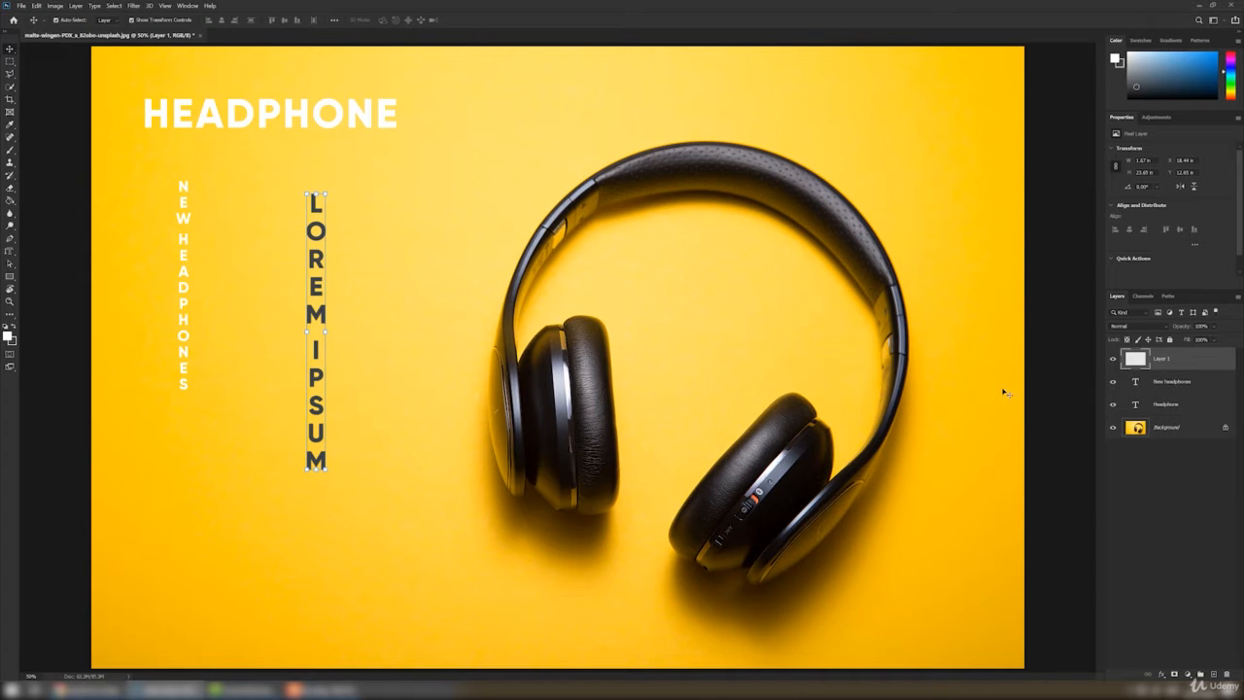
left_click(1113, 359)
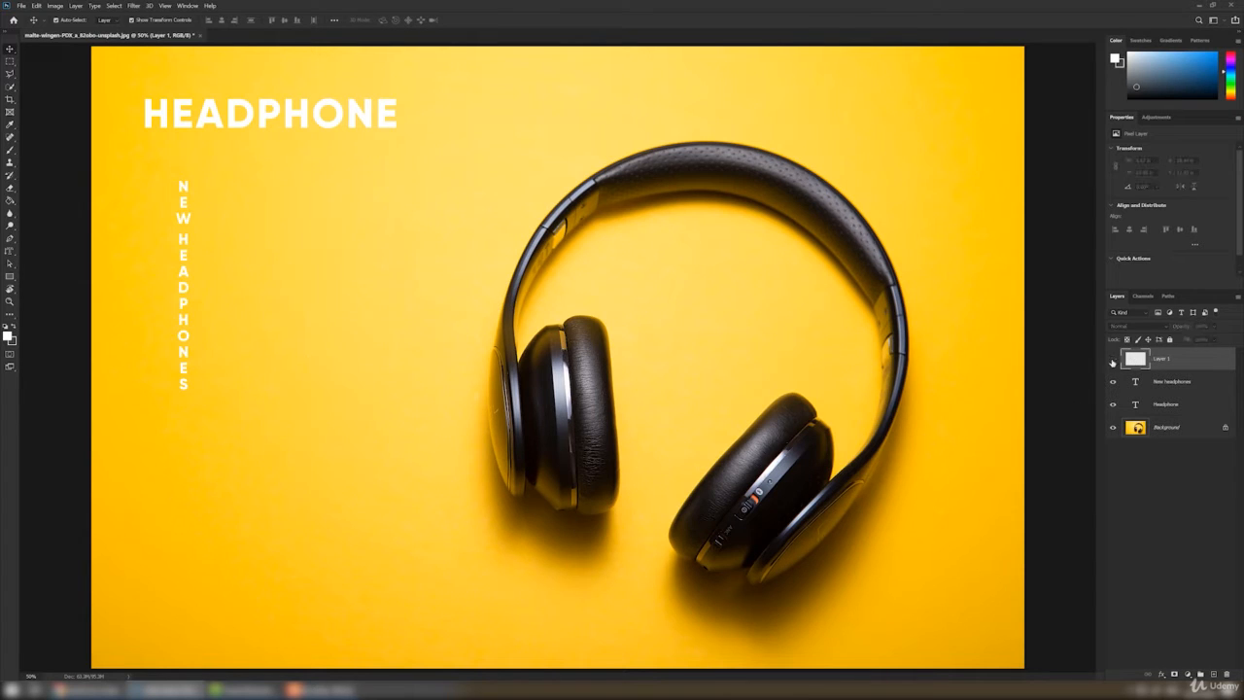
left_click(1113, 360)
left_click_drag(320, 235, 338, 221)
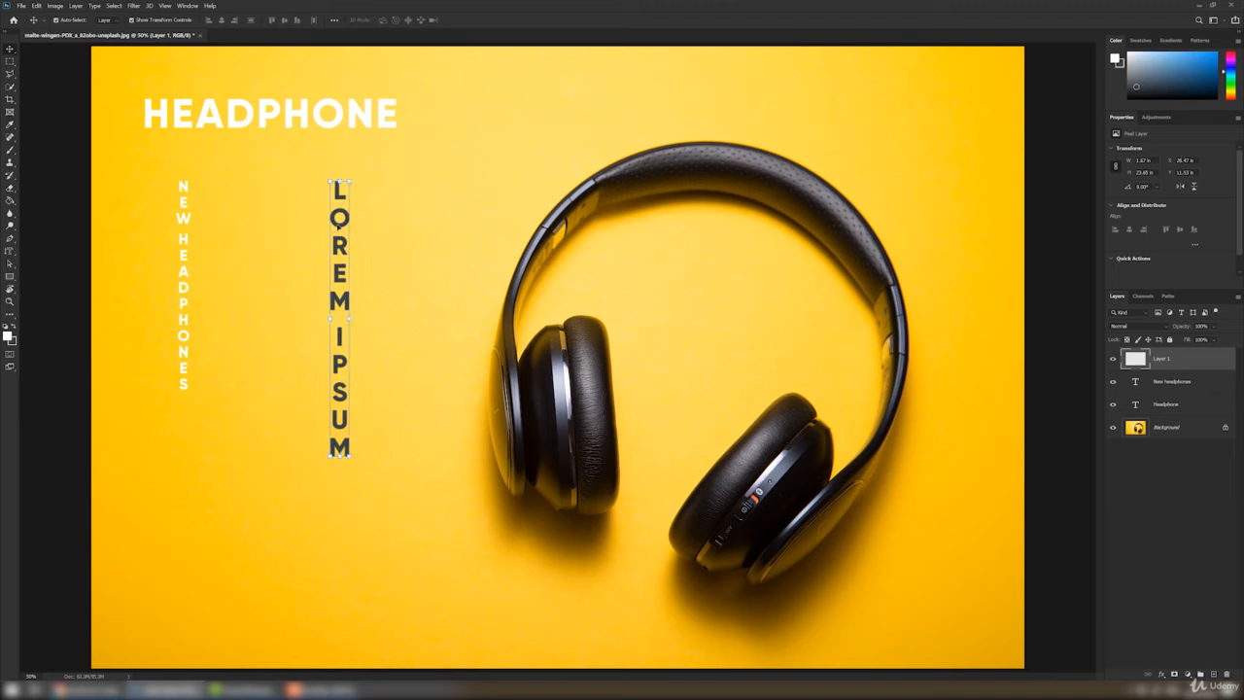
Check that the vertical NEW HEADPHONES text is still editable by selecting its middle letters.
key("t")
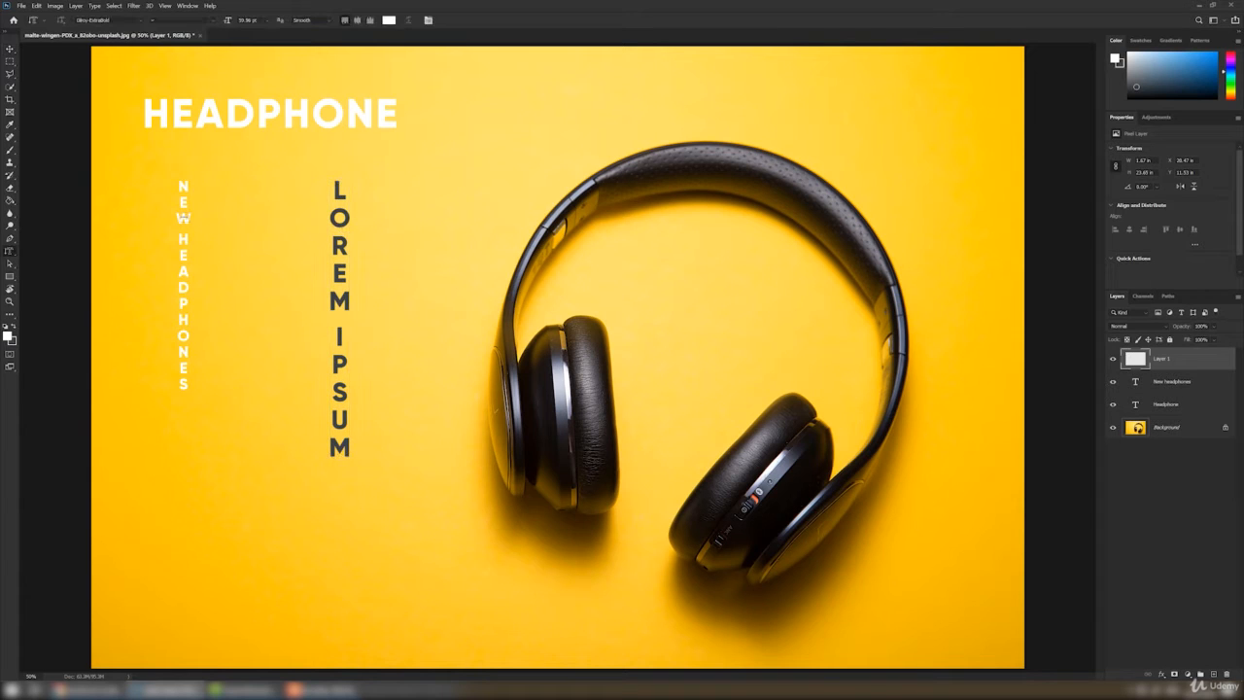
left_click(182, 215)
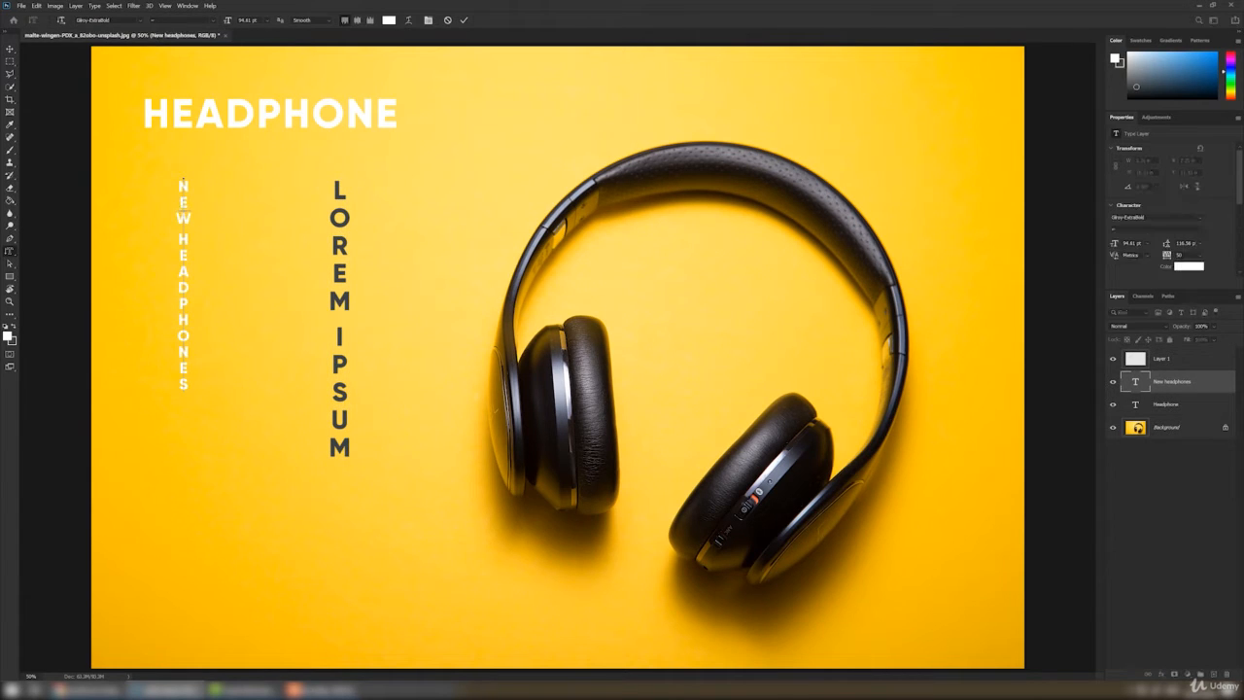
left_click_drag(183, 209, 182, 278)
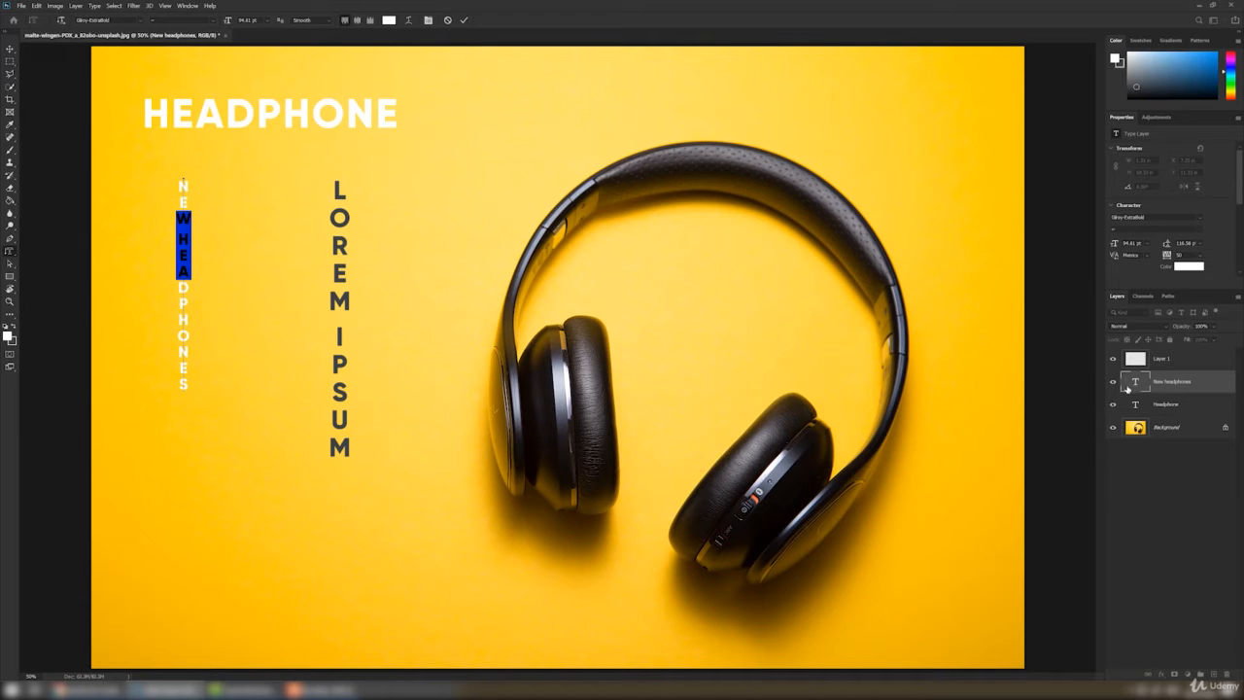
Hide Layer 1 and create a LOREM IPSUM selection below the HEADPHONE heading with the Horizontal Type Mask Tool.
left_click(1140, 362)
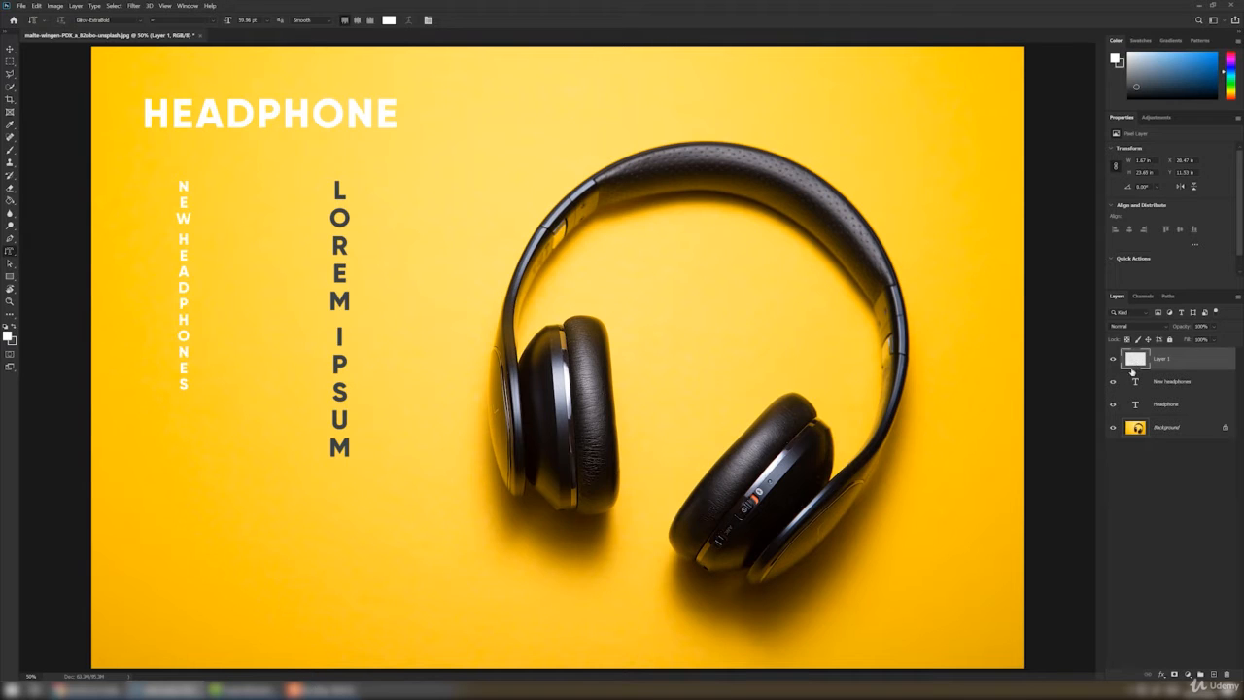
left_click(1112, 358)
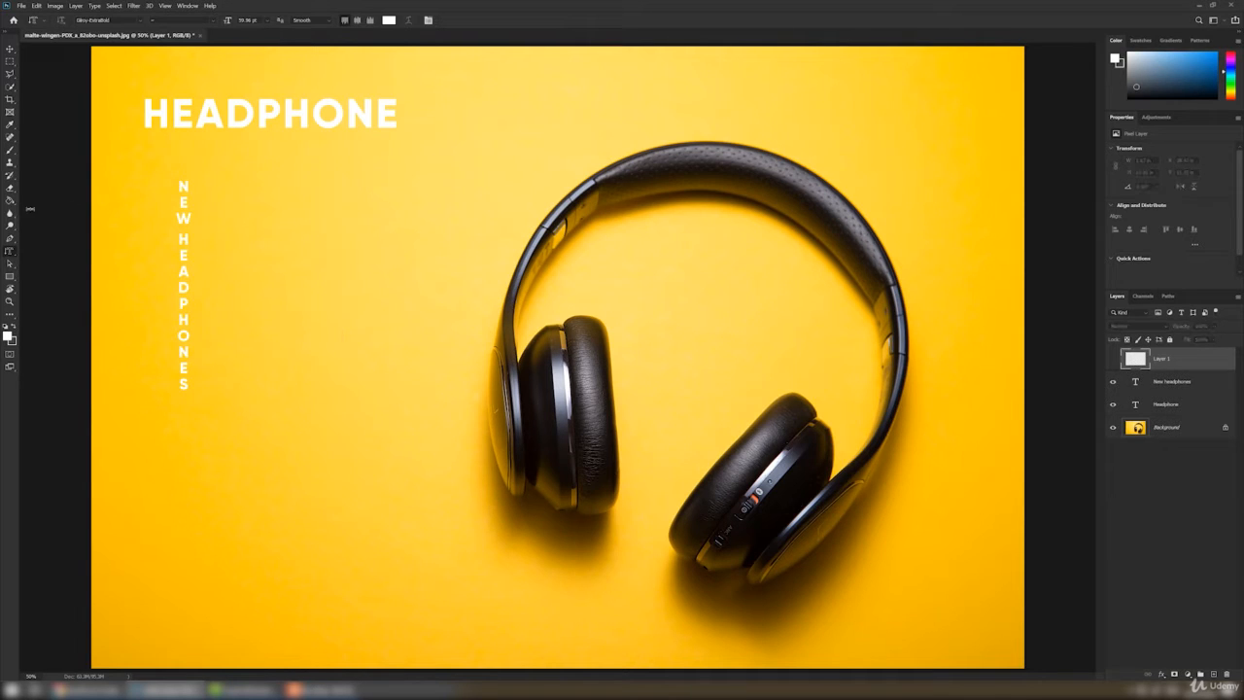
right_click(12, 255)
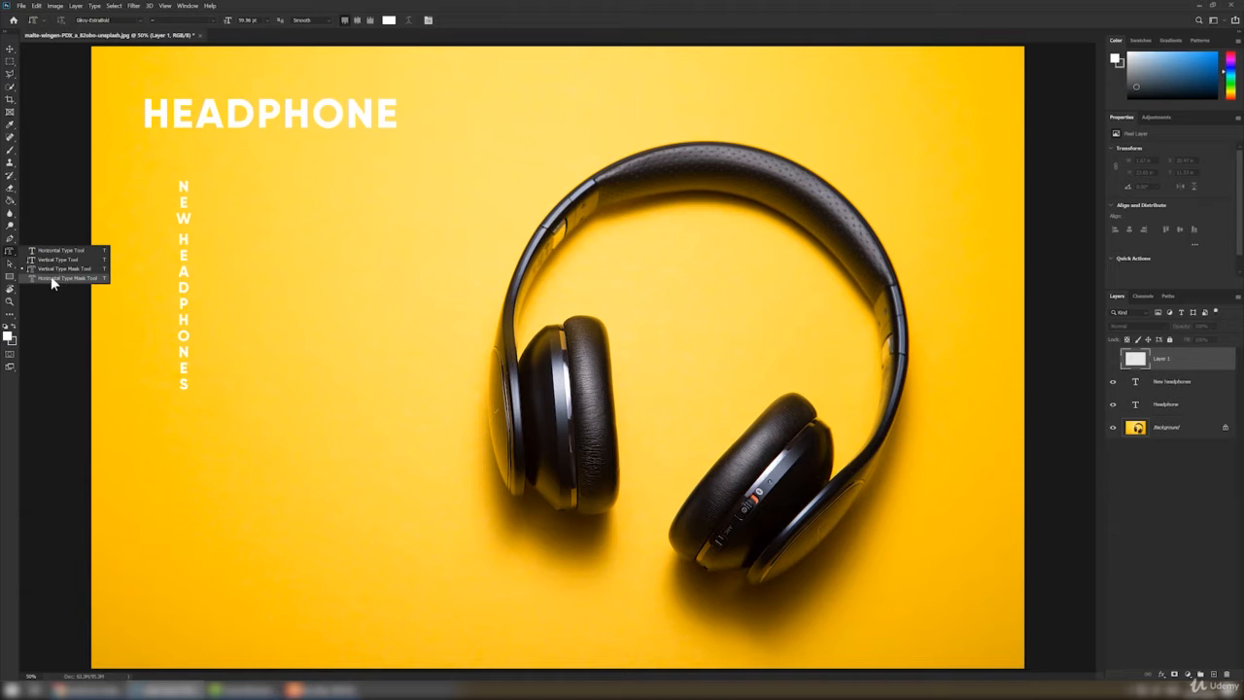
left_click(52, 279)
left_click(243, 177)
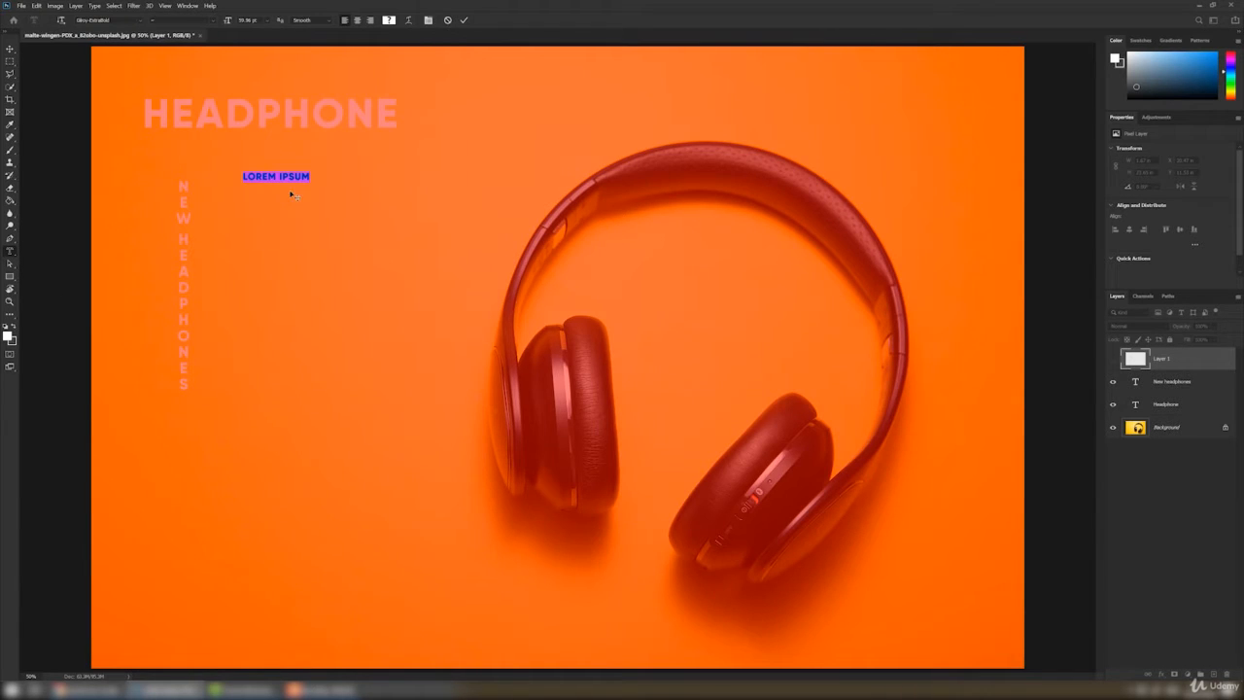
left_click(463, 20)
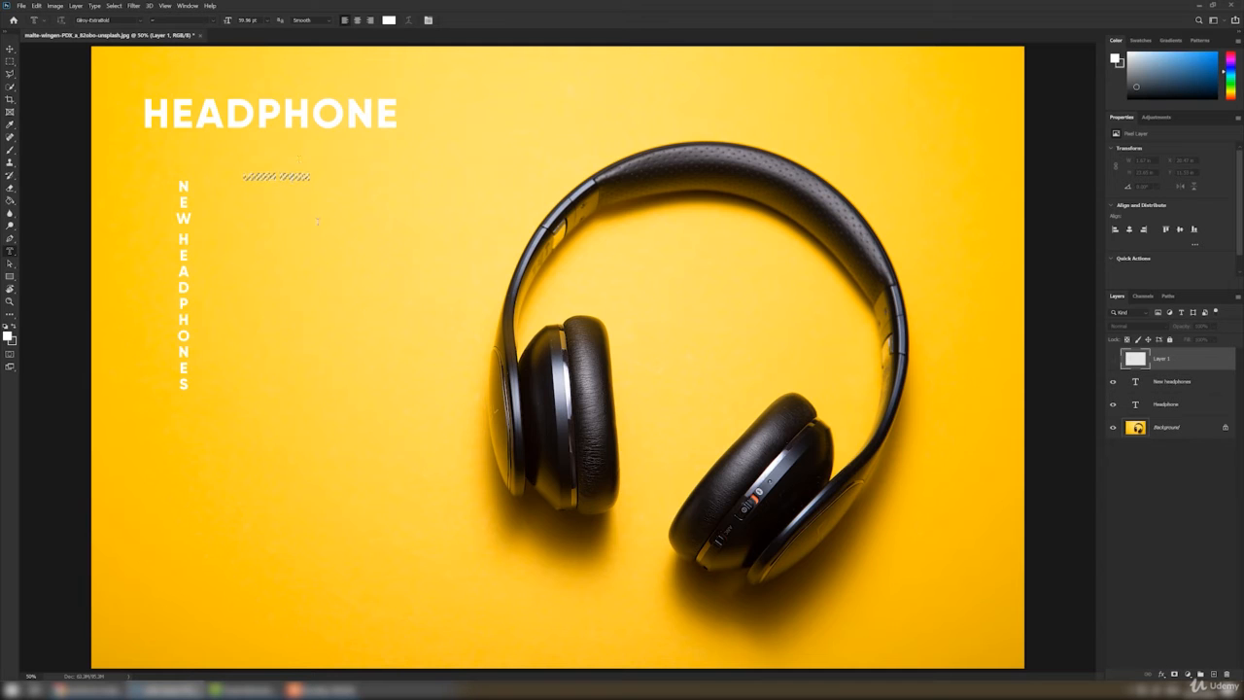
Add a new layer and create a HEADPHONE selection below the heading with the Horizontal Type Mask Tool, replacing the LOREM IPSUM selection.
left_click(1213, 674)
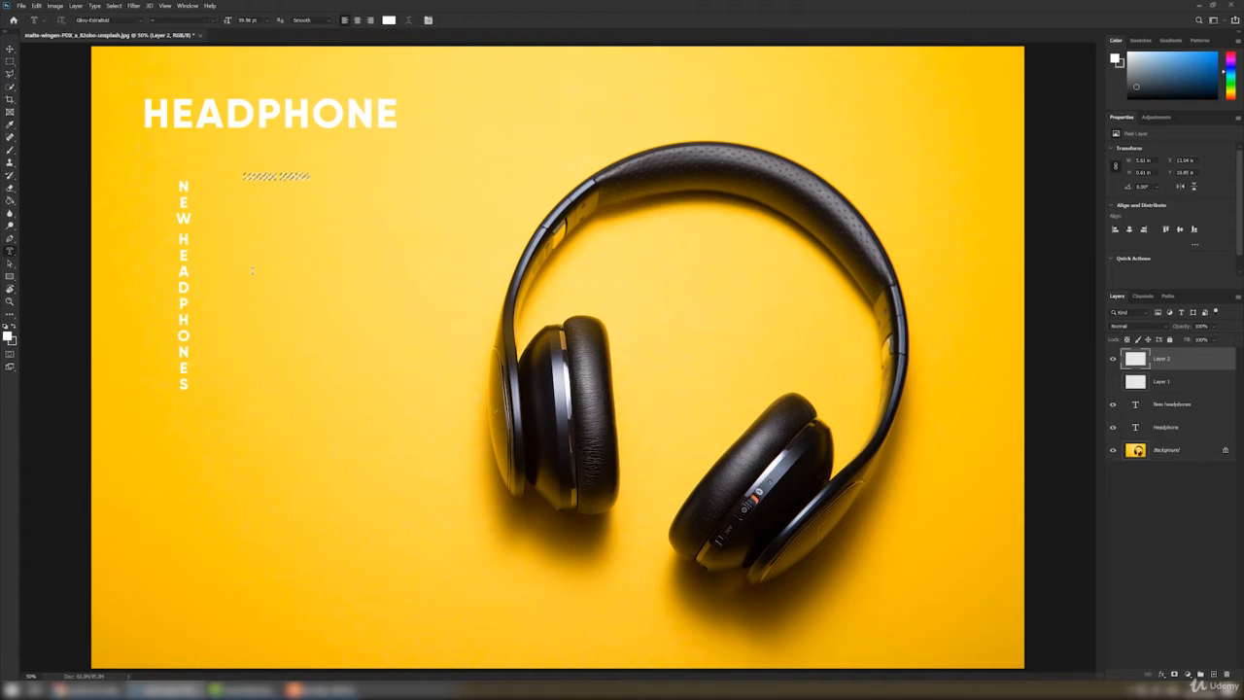
key("ctrl+d")
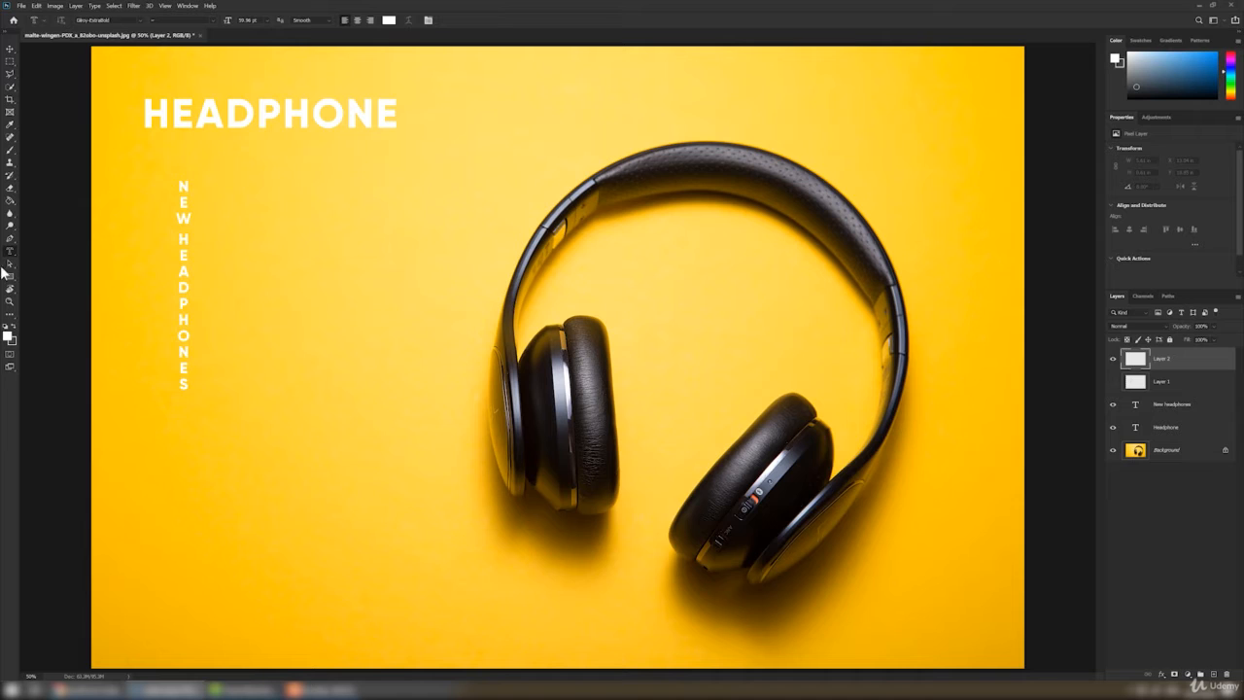
left_click(264, 192)
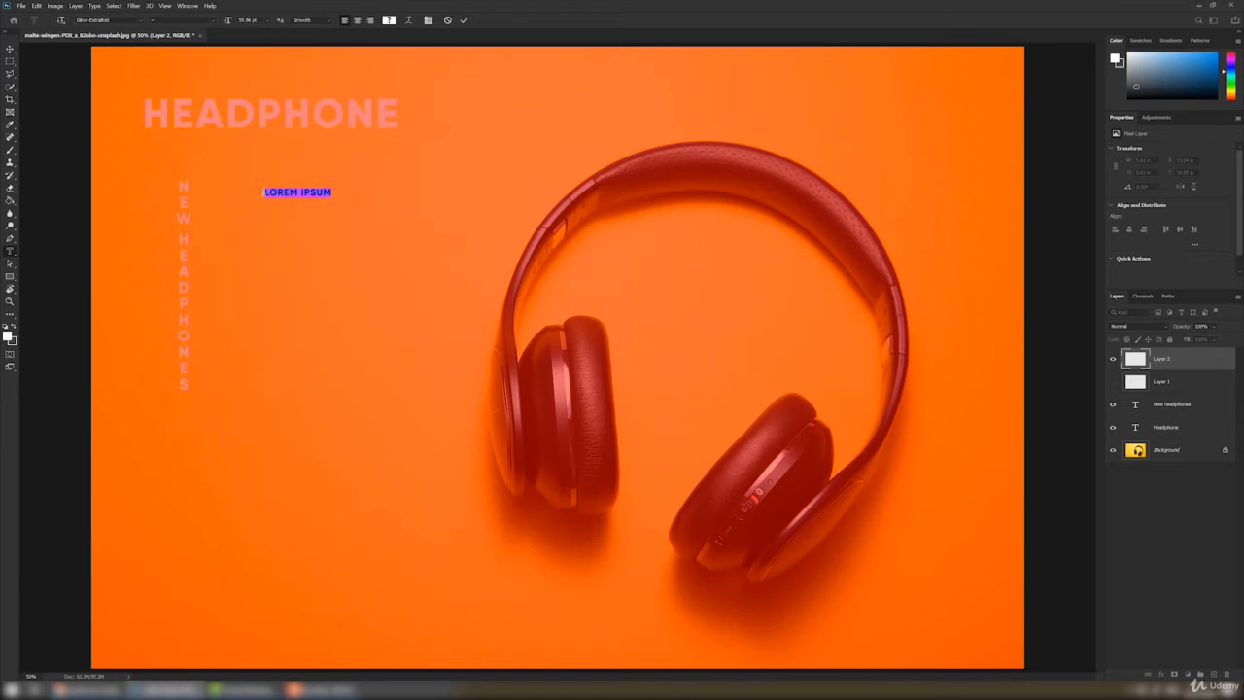
type("HEADPHONE")
left_click(9, 52)
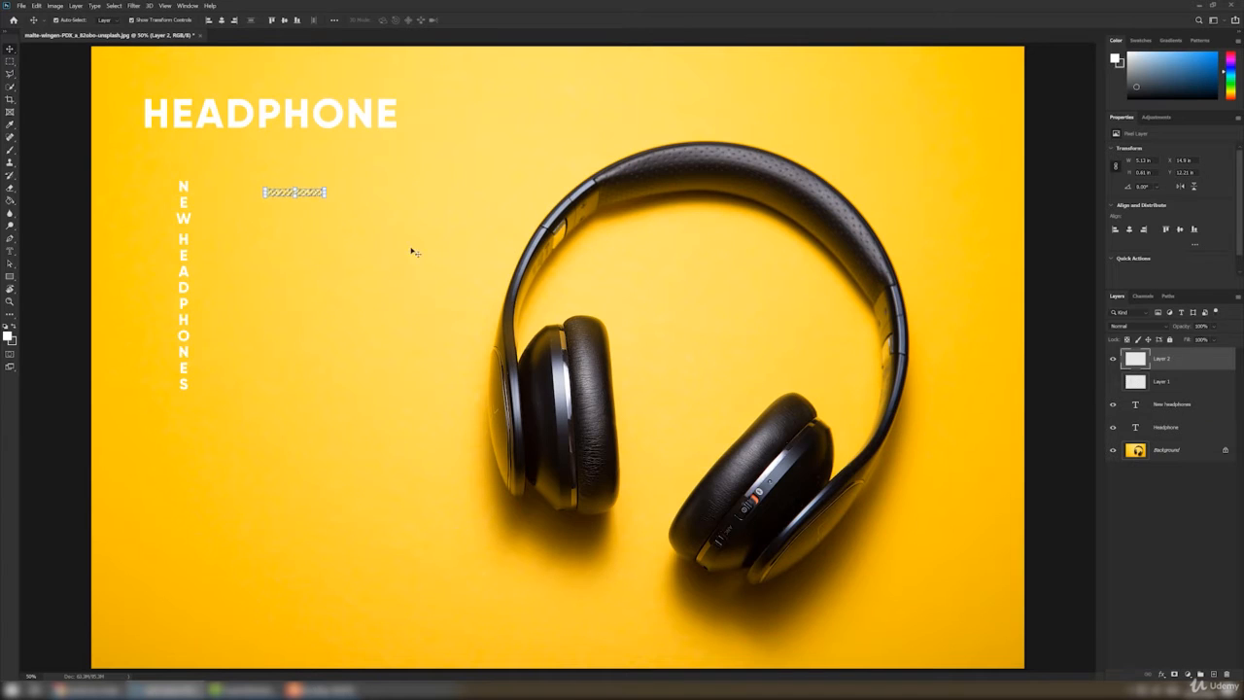
Transform the HEADPHONE selection itself, enlarging it to about 432% and placing it slightly offset over the white HEADPHONE heading.
key("ctrl+t")
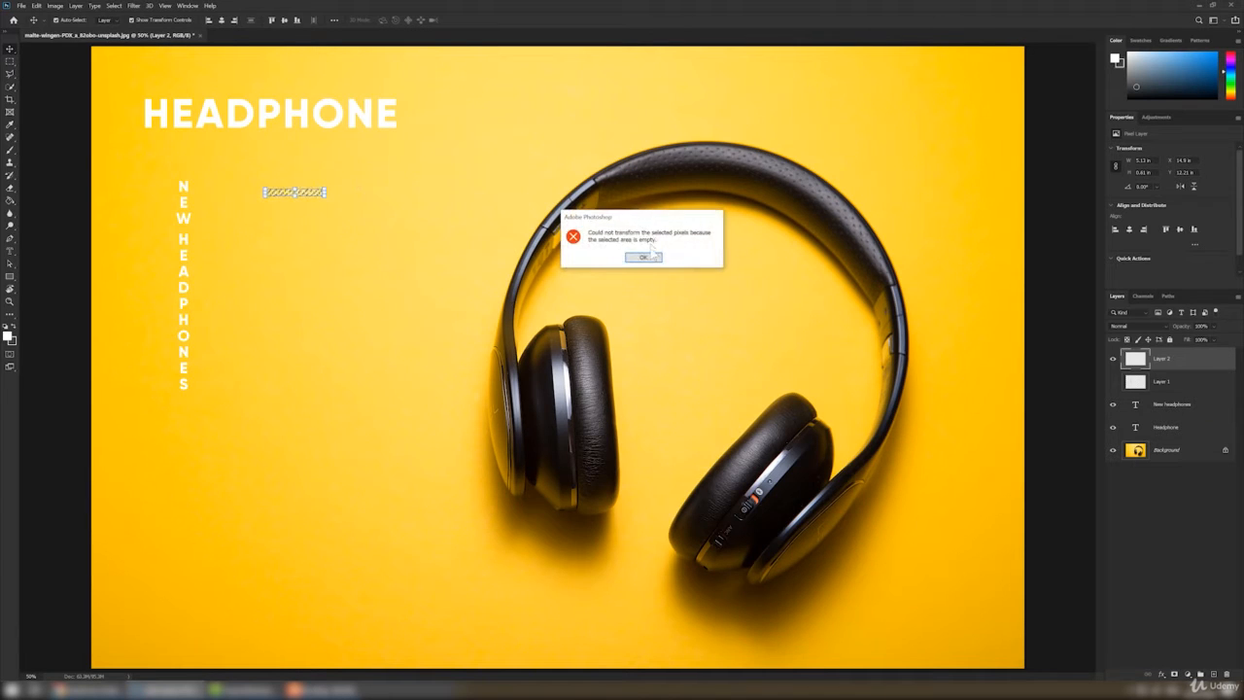
left_click(643, 258)
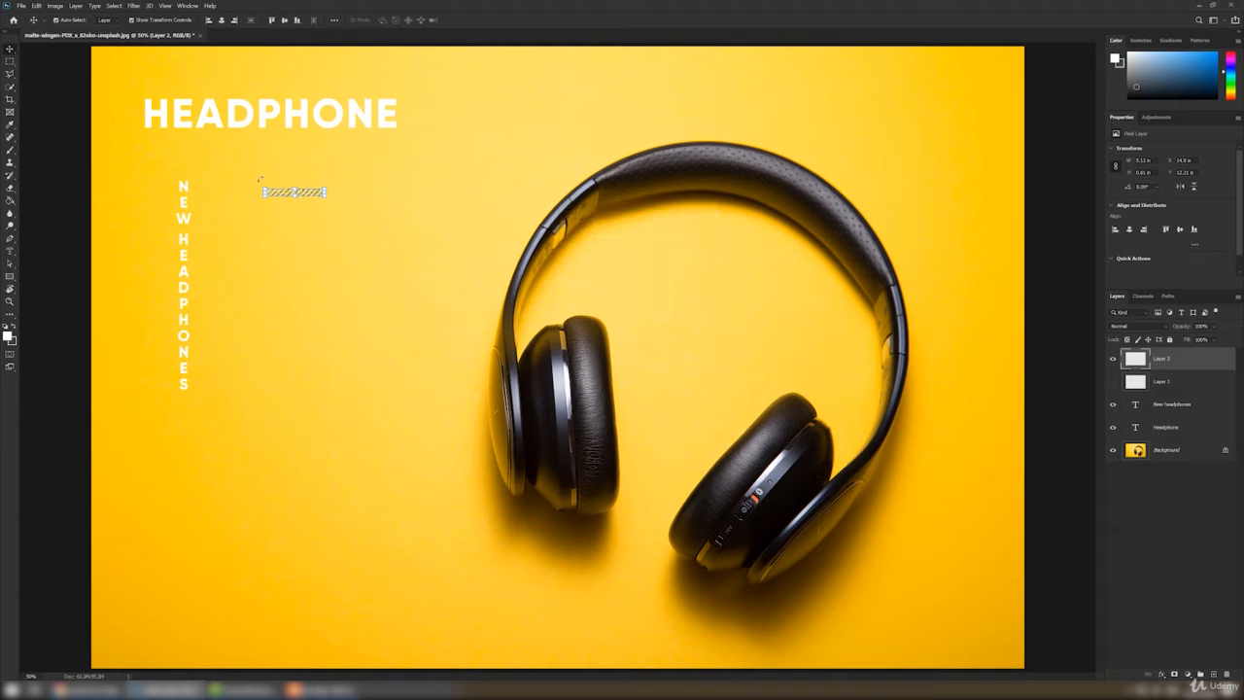
left_click(9, 61)
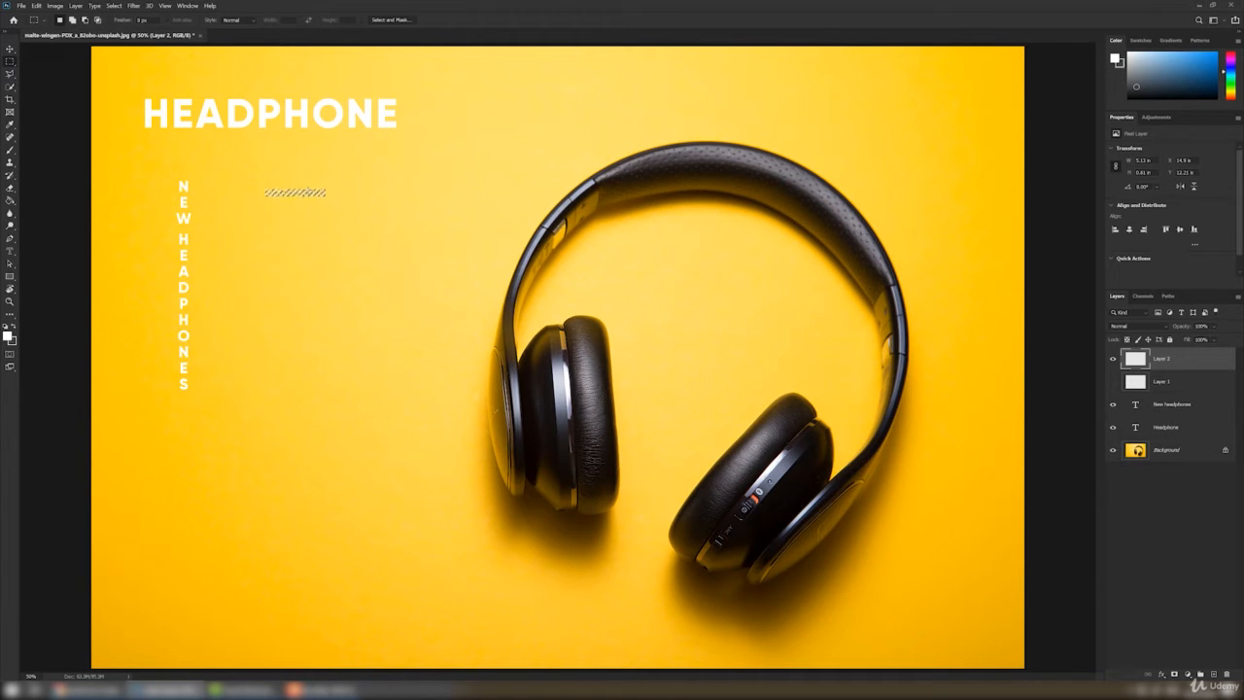
right_click(311, 194)
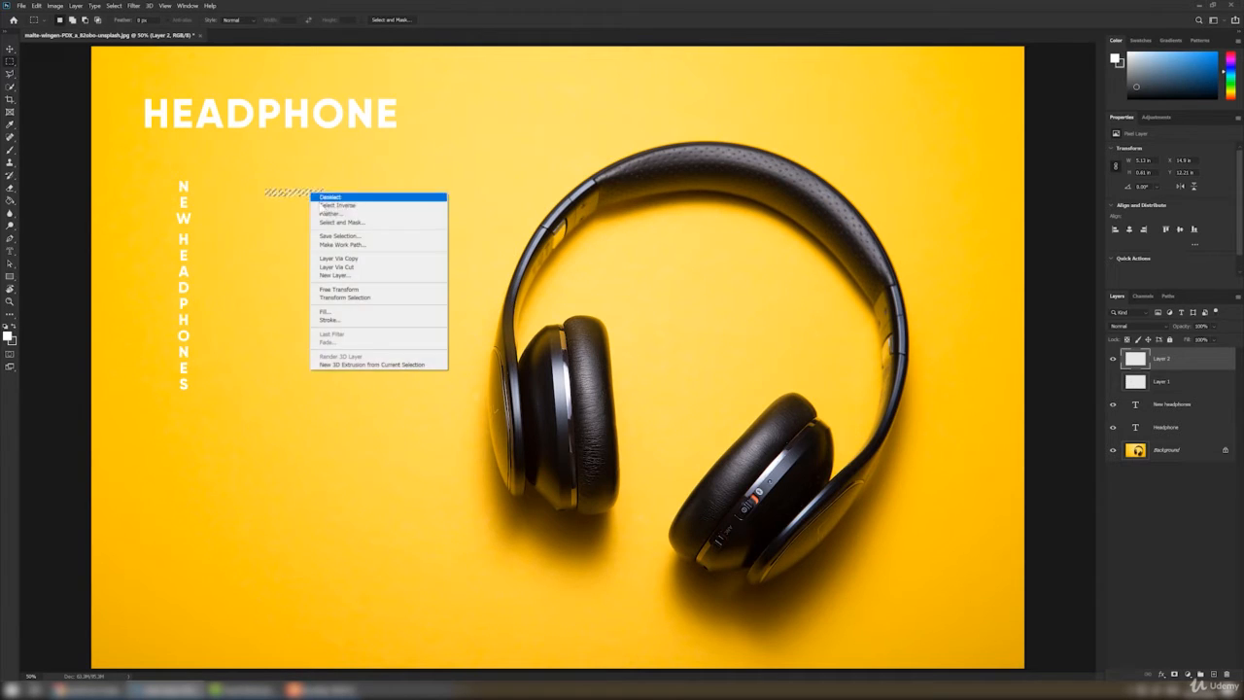
left_click(339, 298)
left_click_drag(328, 186, 515, 112)
left_click_drag(447, 182, 344, 119)
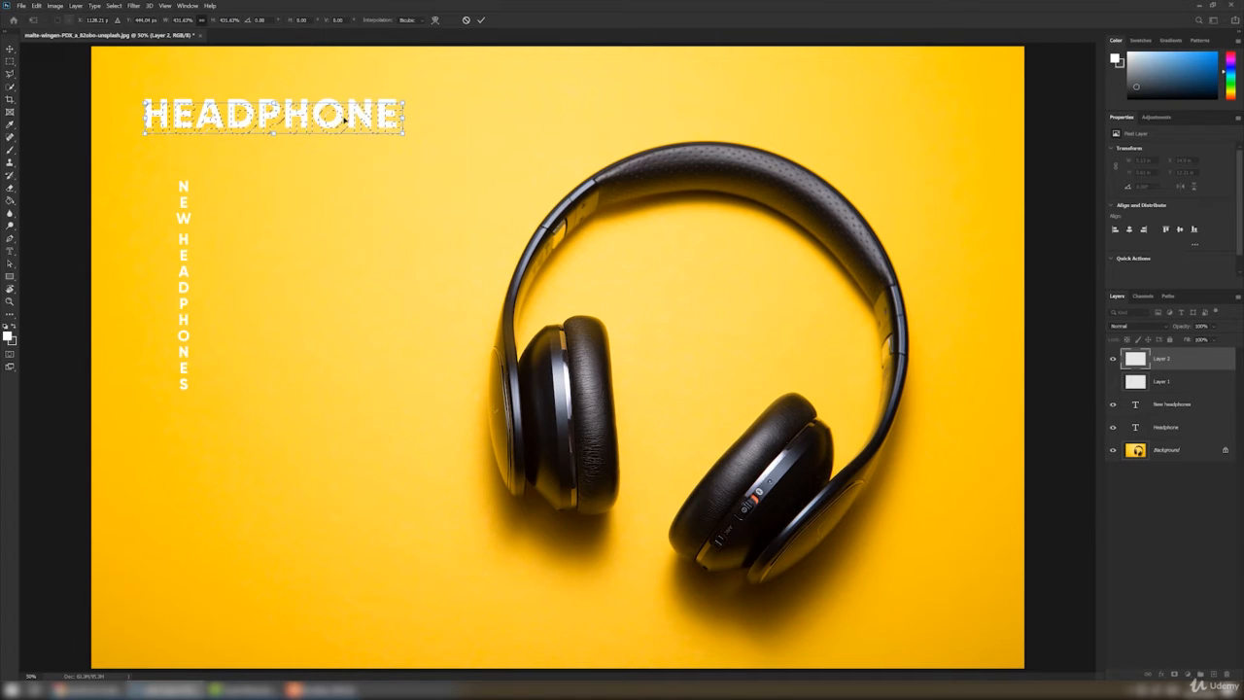
left_click(480, 19)
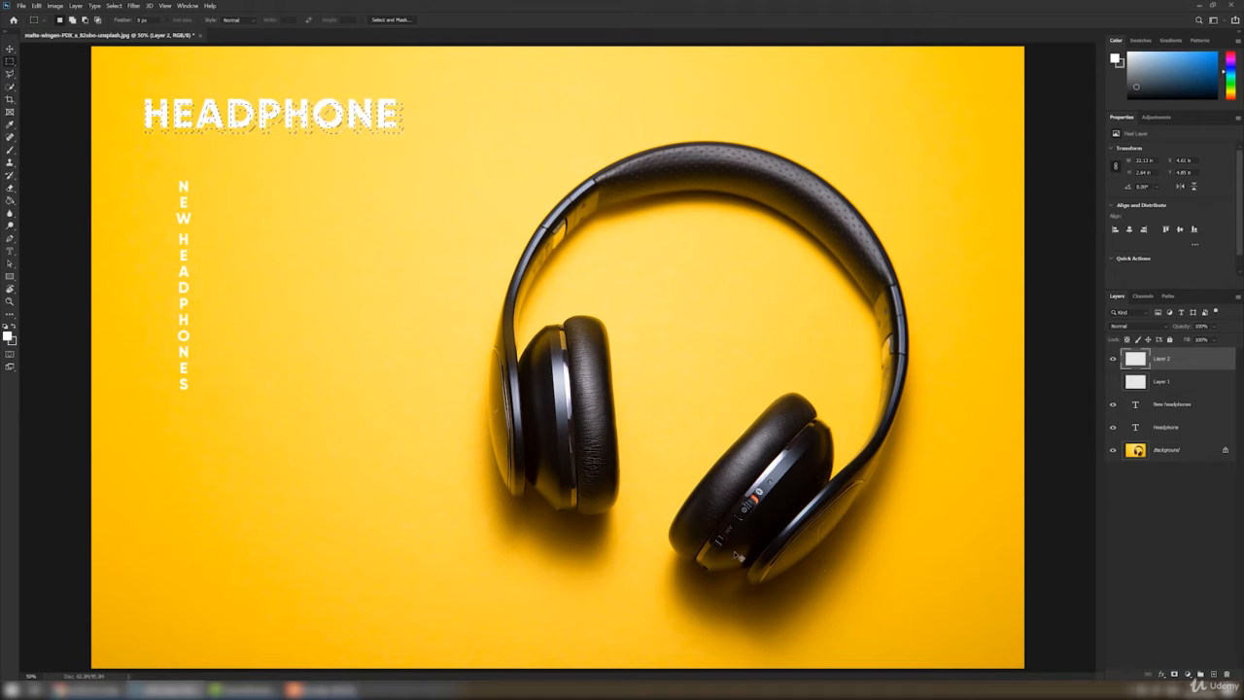
Fill the HEADPHONE selection with the dark grey background colour, deselect it and move Layer 2 below the Headphone text layer.
key("ctrl+BackSpace")
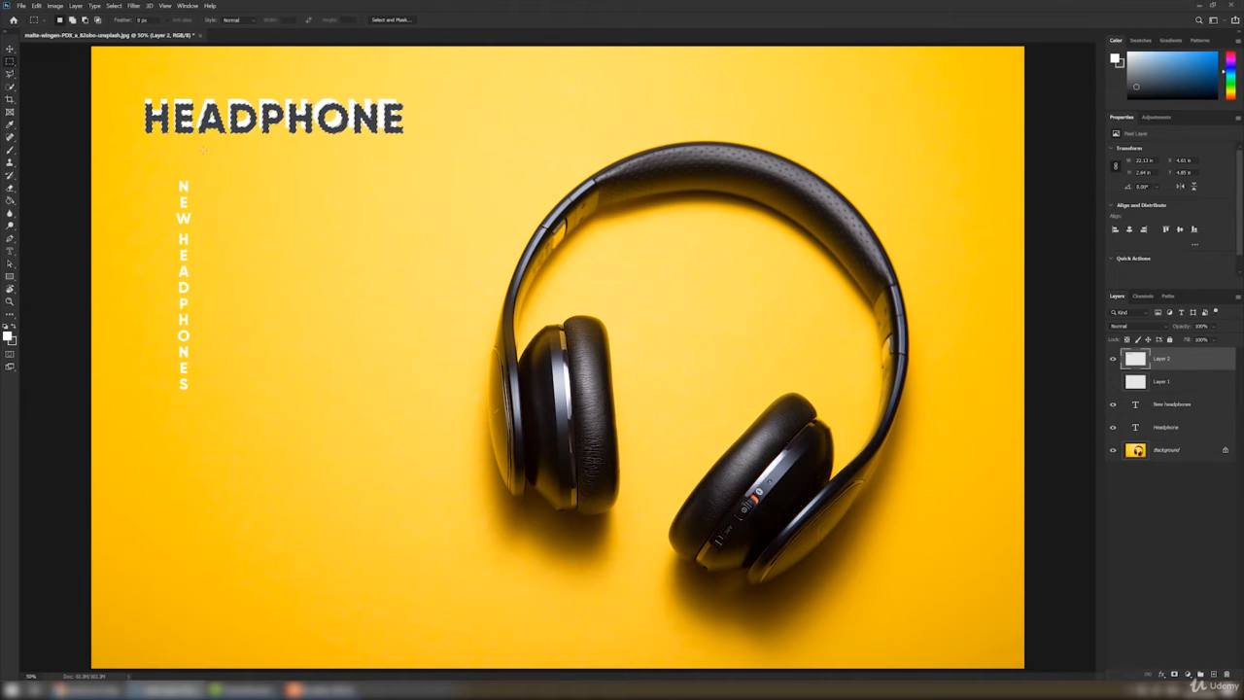
key("ctrl+d")
key("v")
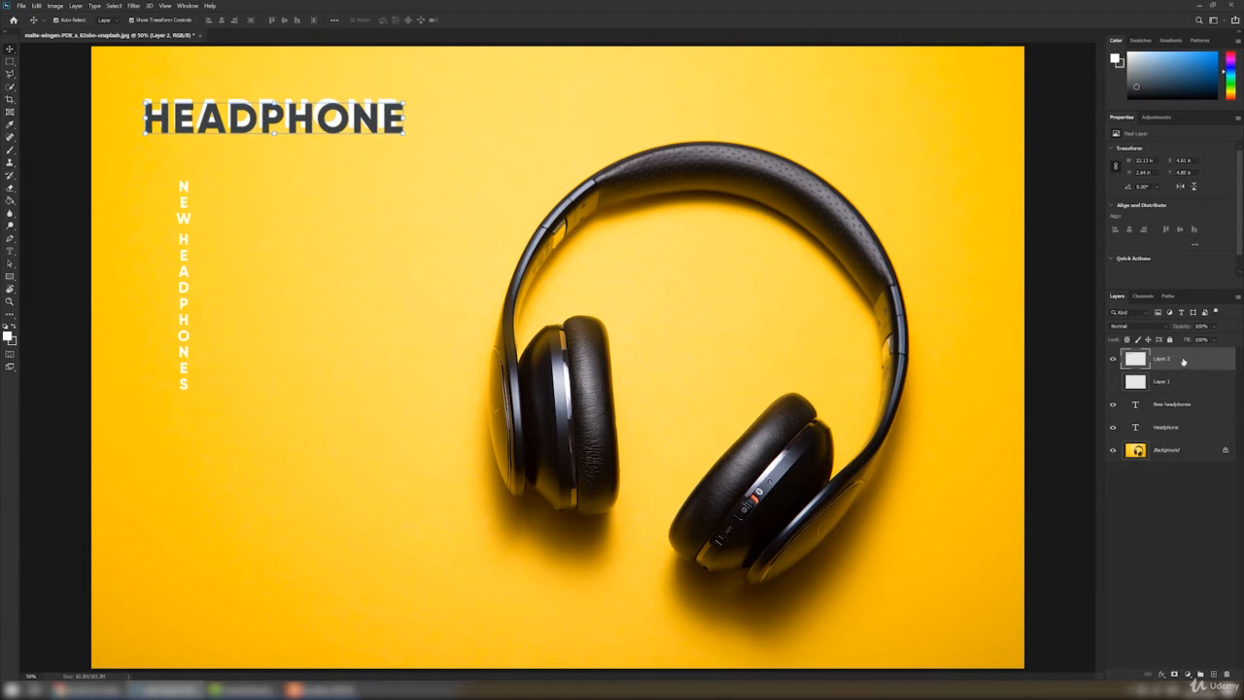
left_click_drag(1183, 362, 1182, 439)
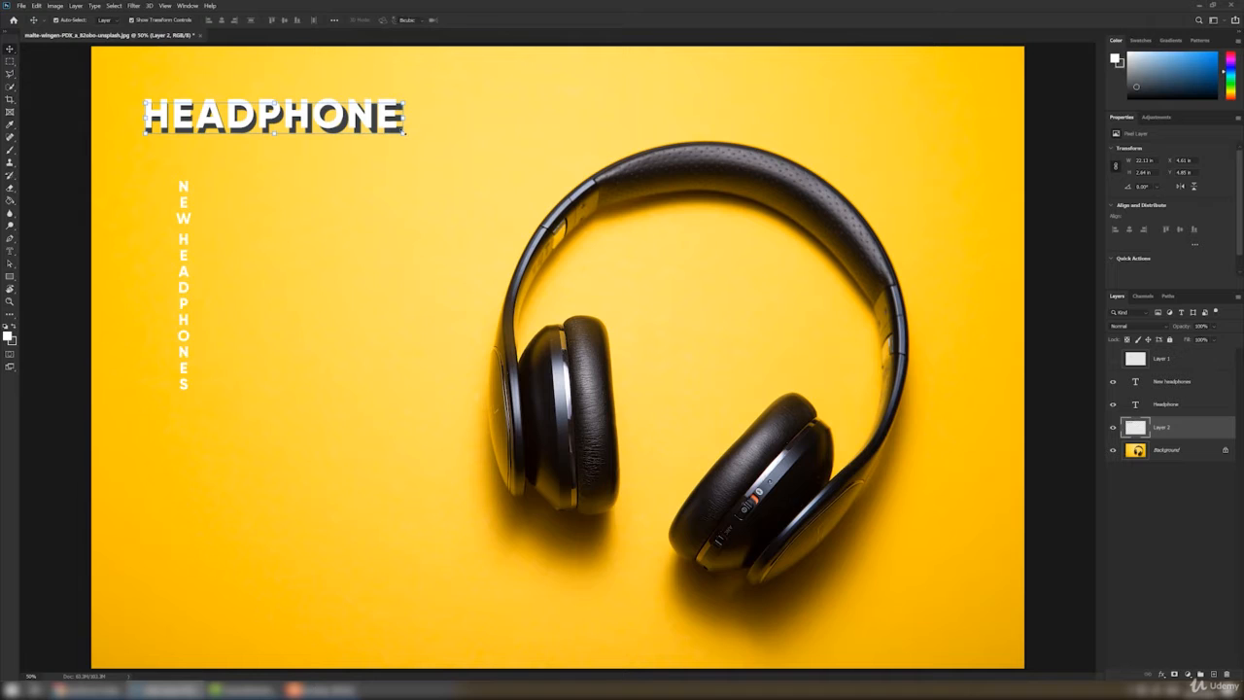
Scale the dark grey HEADPHONE copy to about 98% and nudge it up and right behind the white heading as a shadow.
left_click_drag(405, 130, 399, 132)
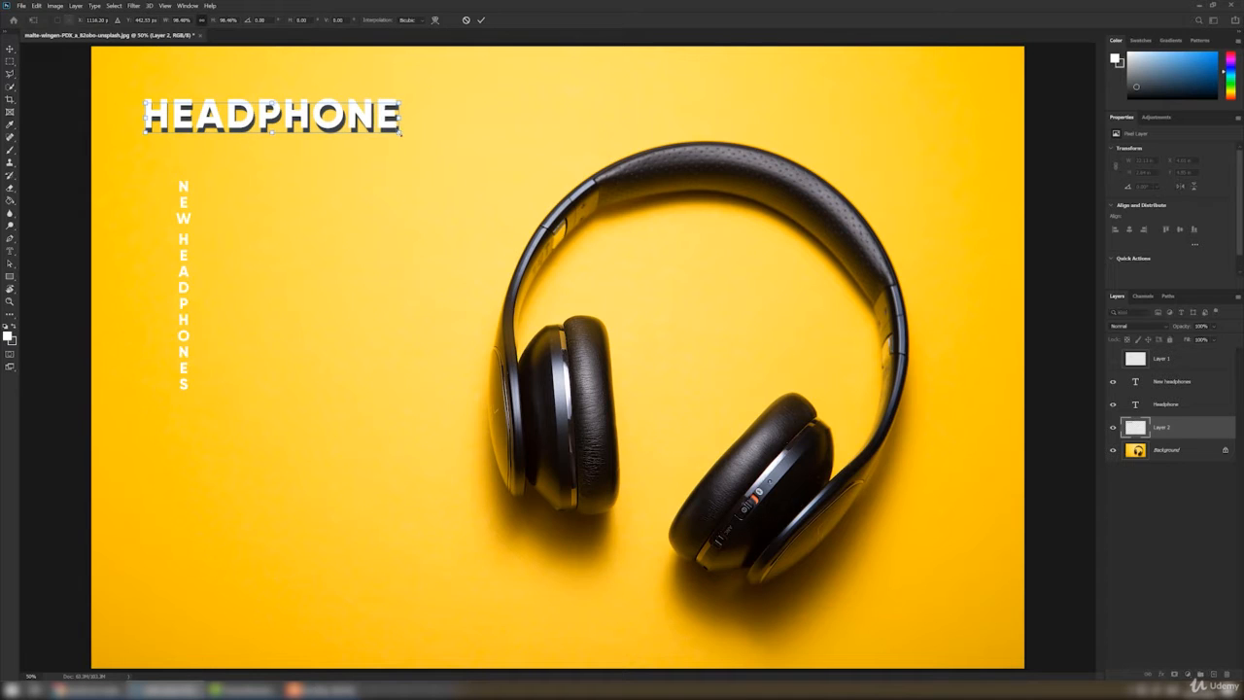
key("Return")
key("shift+Up")
key("shift+Right")
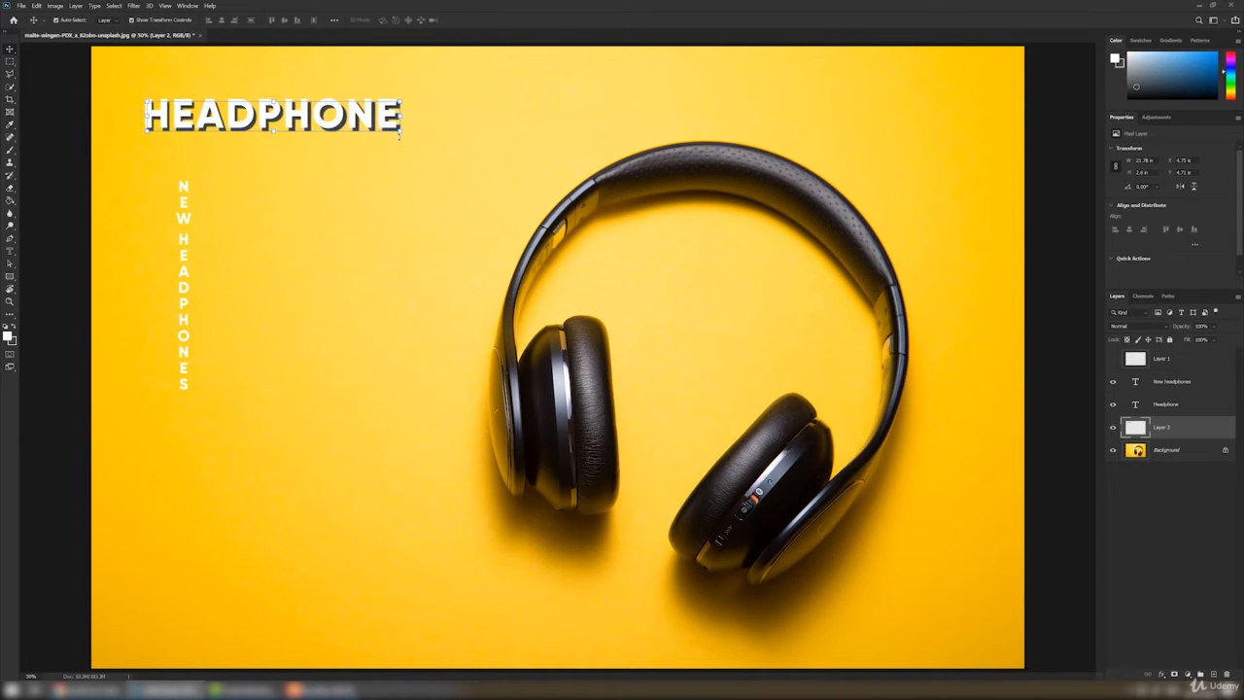
left_click(1209, 477)
Switch to the Horizontal Type Tool and compare the heading with its shadow by briefly hiding the Headphone text layer.
left_click_drag(9, 250, 12, 253)
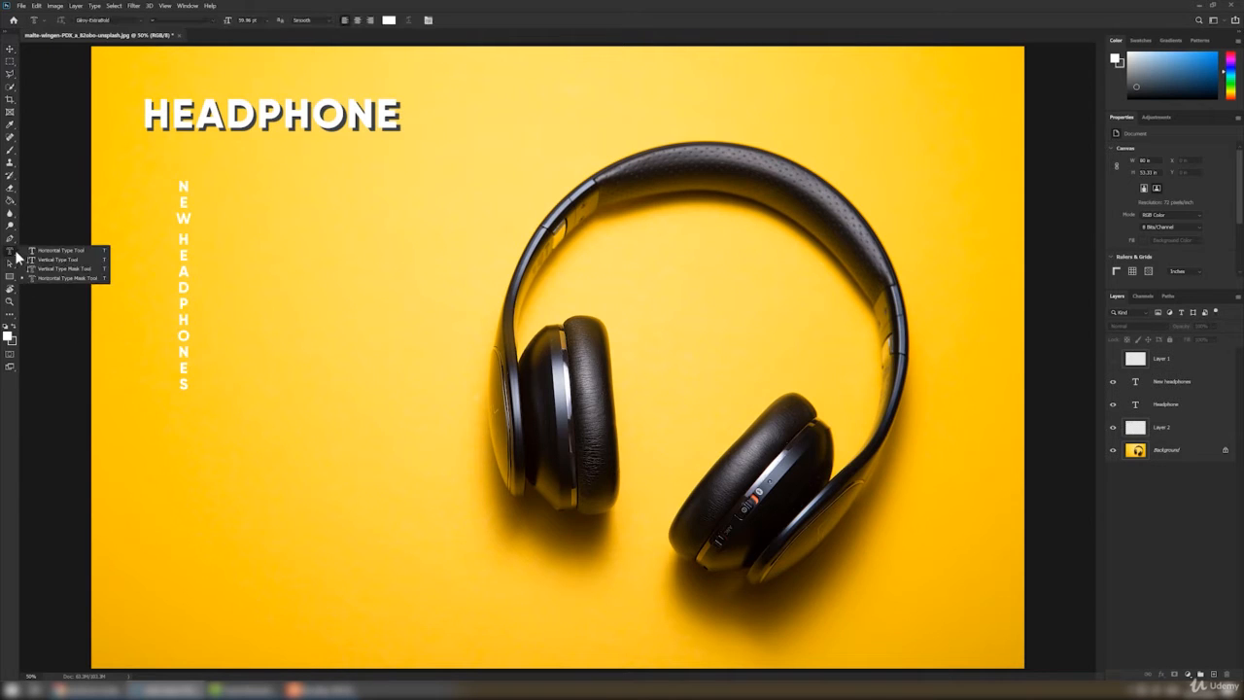
left_click(70, 252)
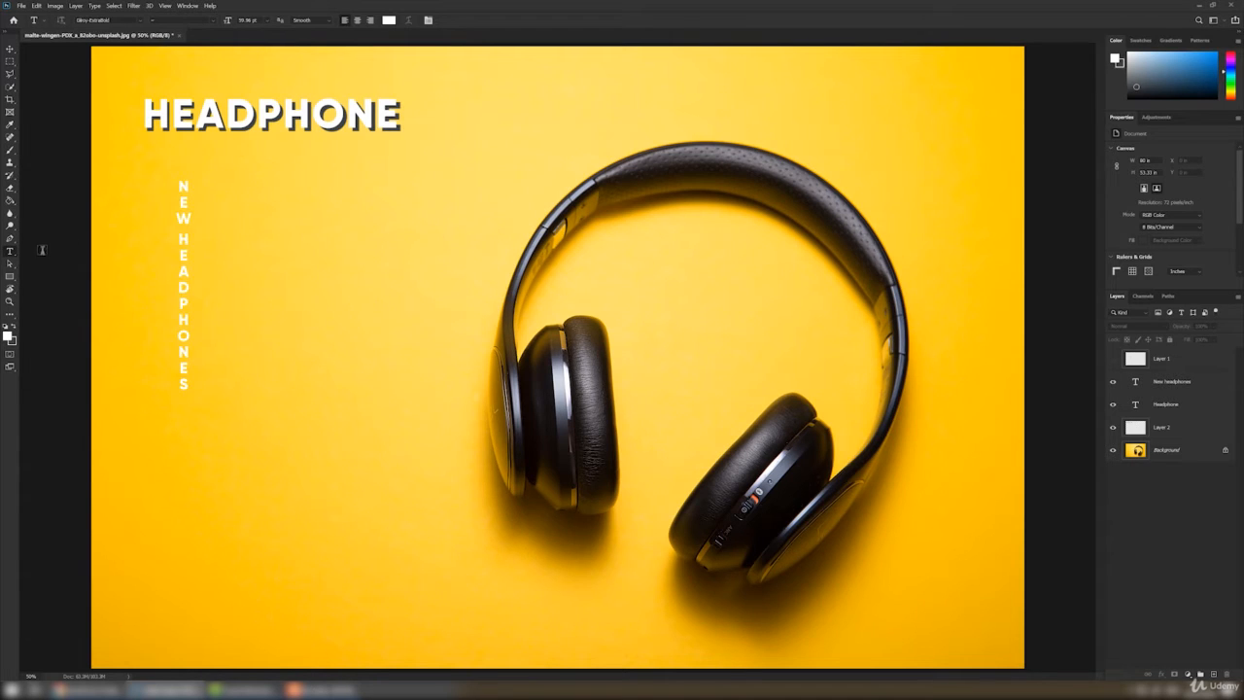
left_click_drag(10, 252, 36, 258)
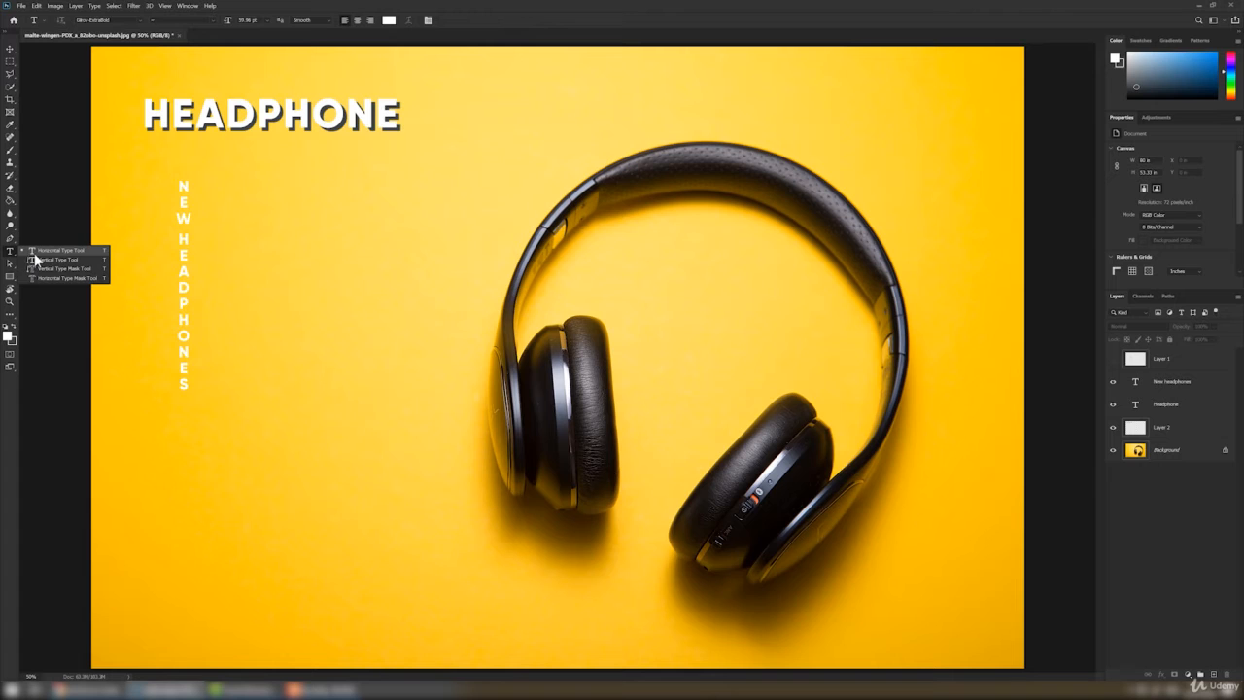
left_click(36, 254)
left_click(1113, 406)
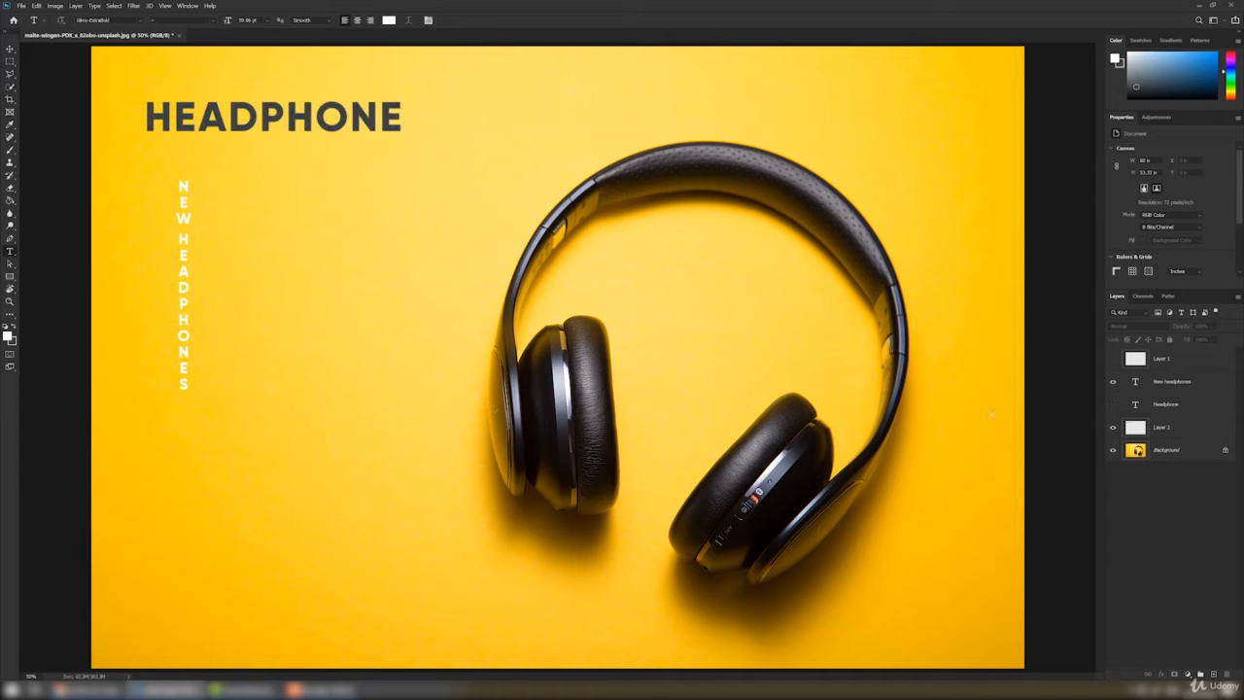
left_click(1113, 404)
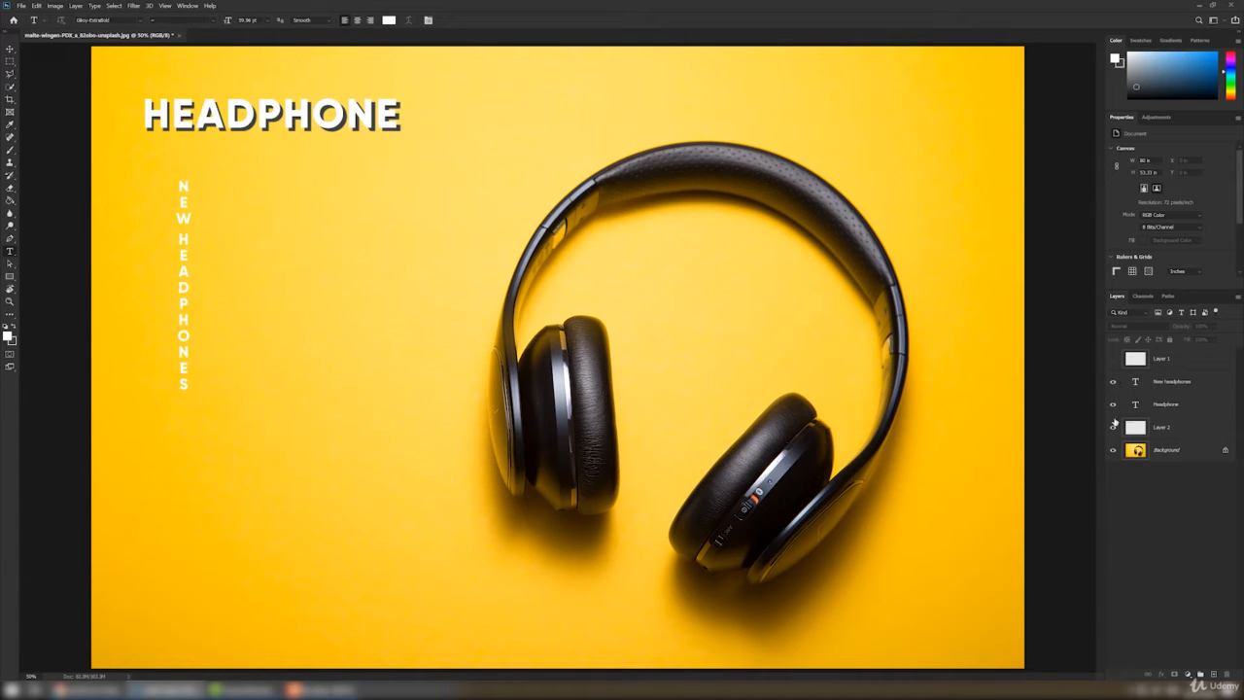
Hide the New headphones text layer and draw a lorem ipsum paragraph text box about 24 by 12 in below the heading.
left_click(1113, 382)
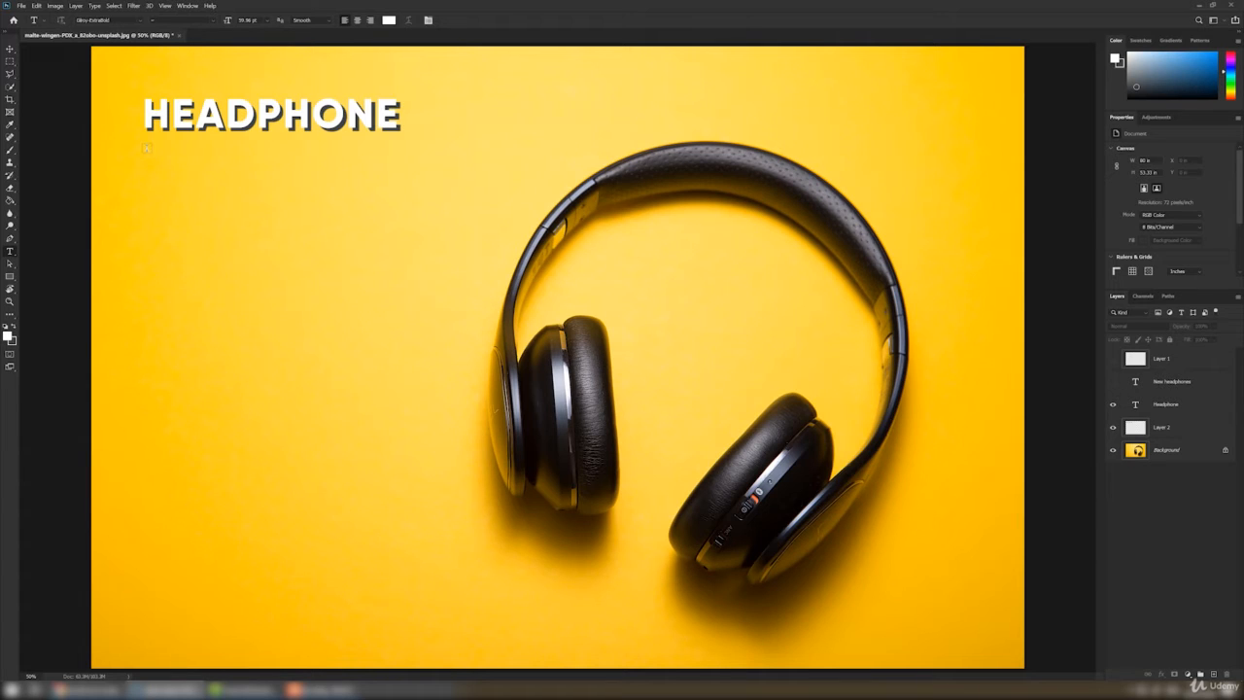
left_click_drag(147, 151, 430, 296)
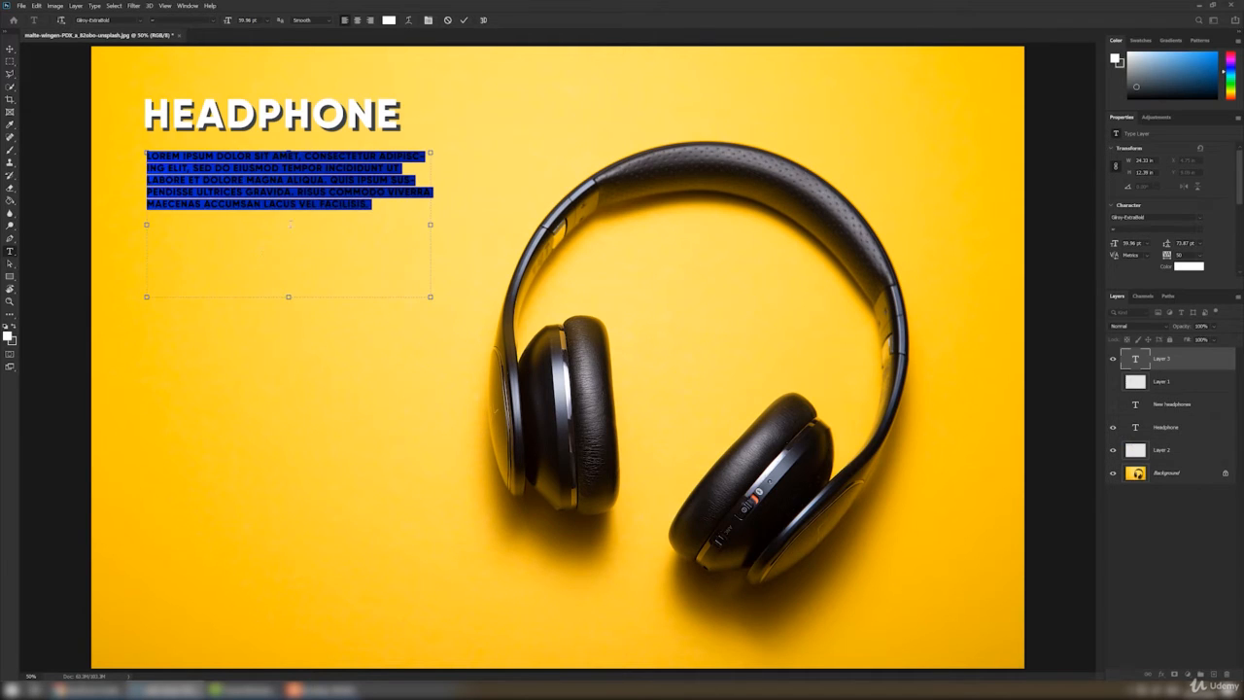
left_click(263, 182)
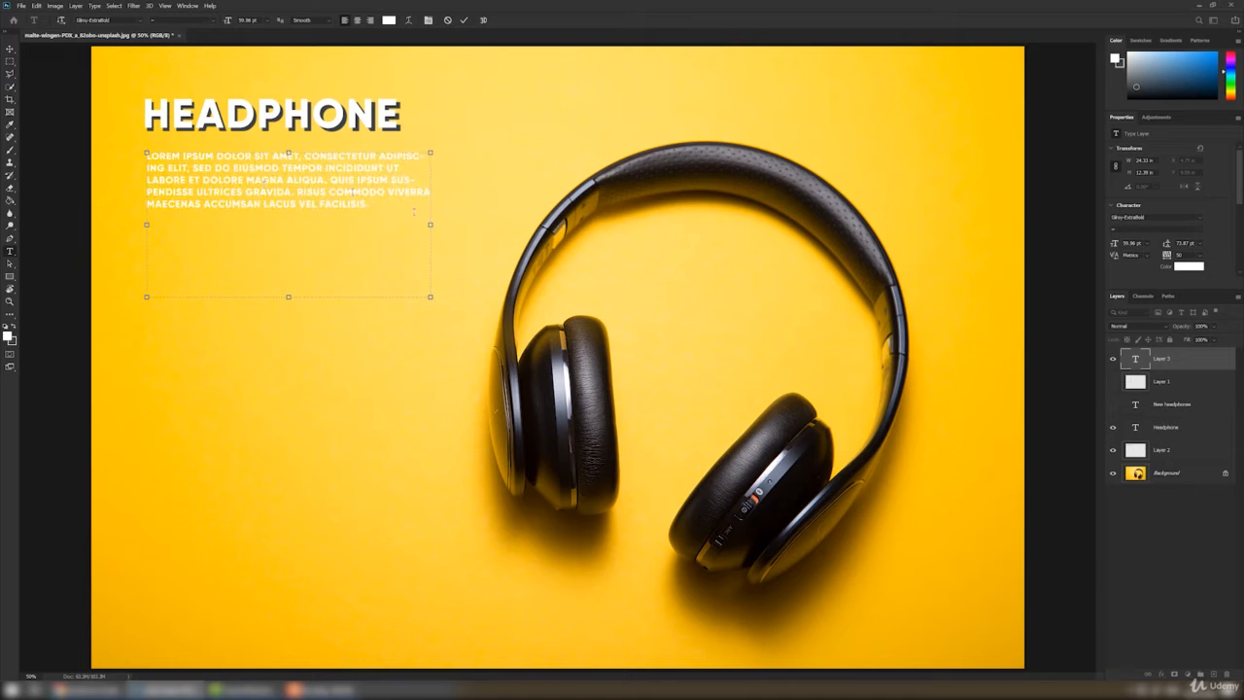
Practise highlighting the whole lorem ipsum paragraph, commit the text and select its layer on the canvas with the Move tool.
left_click_drag(404, 205, 139, 148)
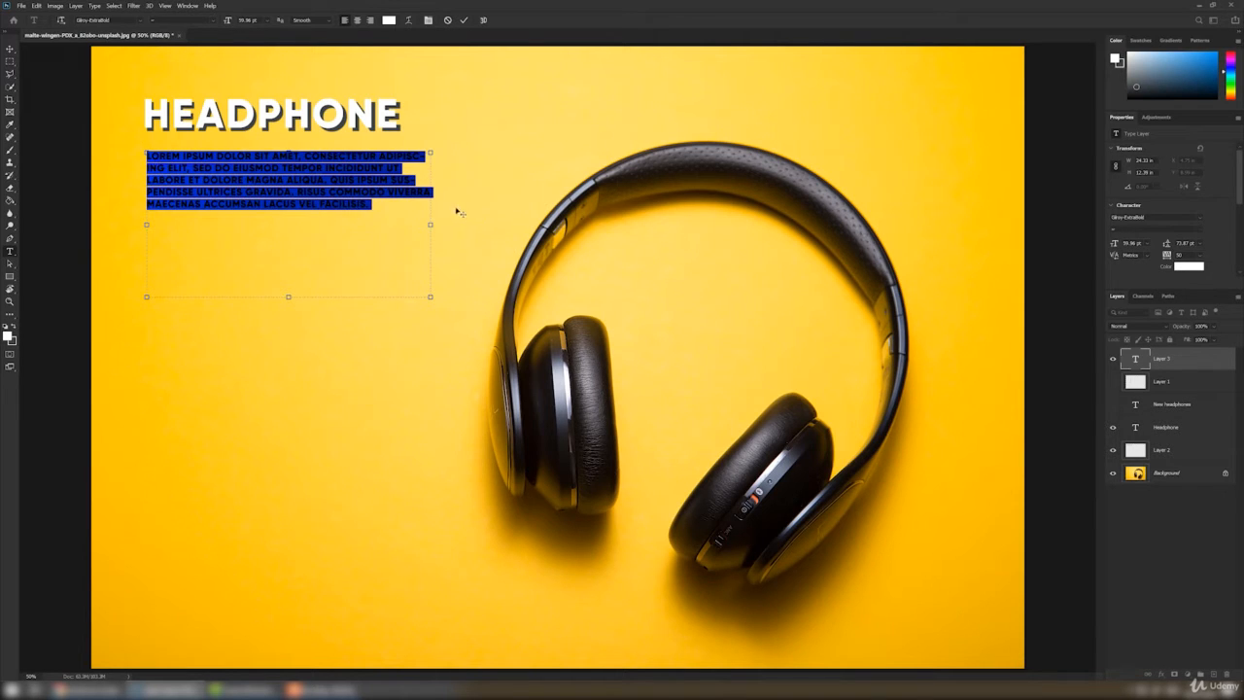
left_click(362, 204)
left_click_drag(361, 205, 148, 154)
left_click_drag(388, 227, 122, 143)
left_click(10, 48)
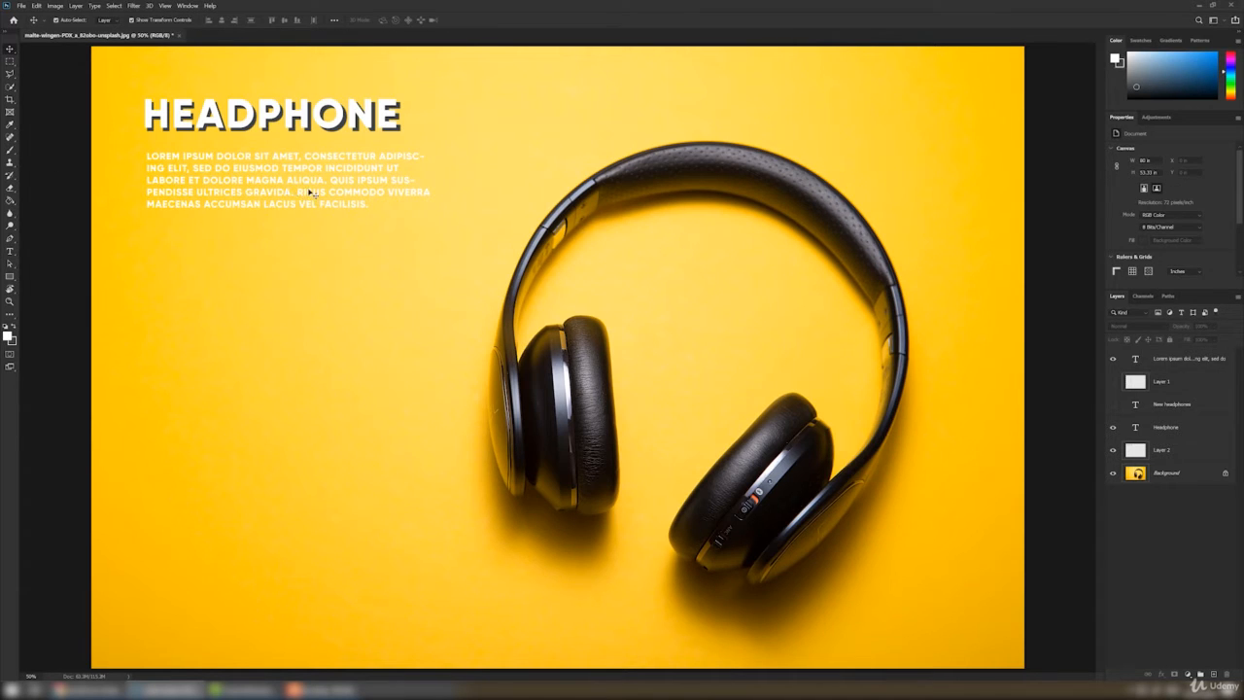
left_click(313, 191)
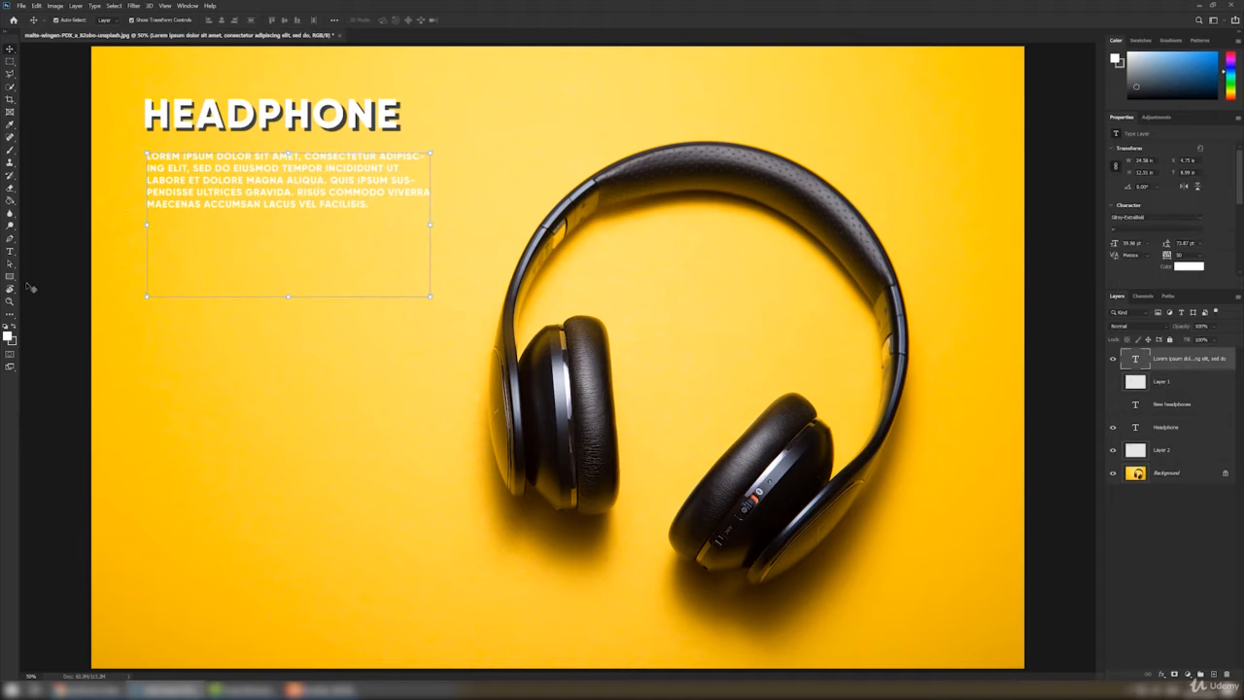
Display the Character settings and float them beside the lorem ipsum paragraph while its text is selected for editing.
left_click(188, 6)
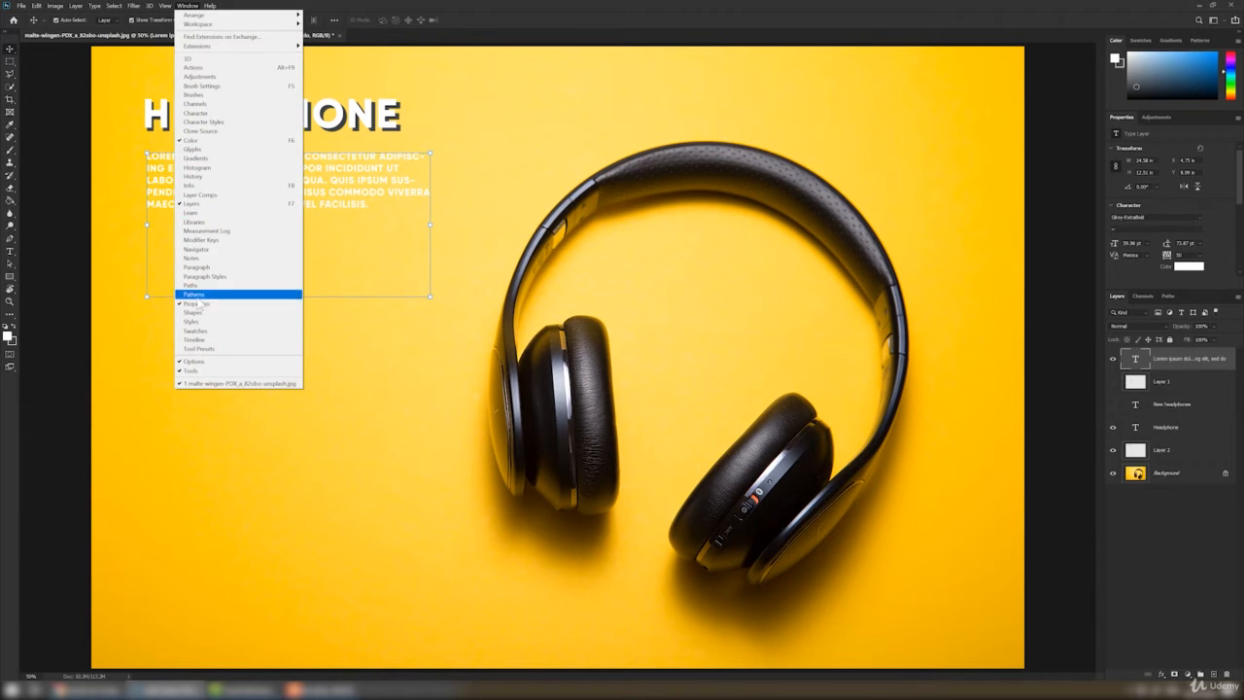
left_click(195, 113)
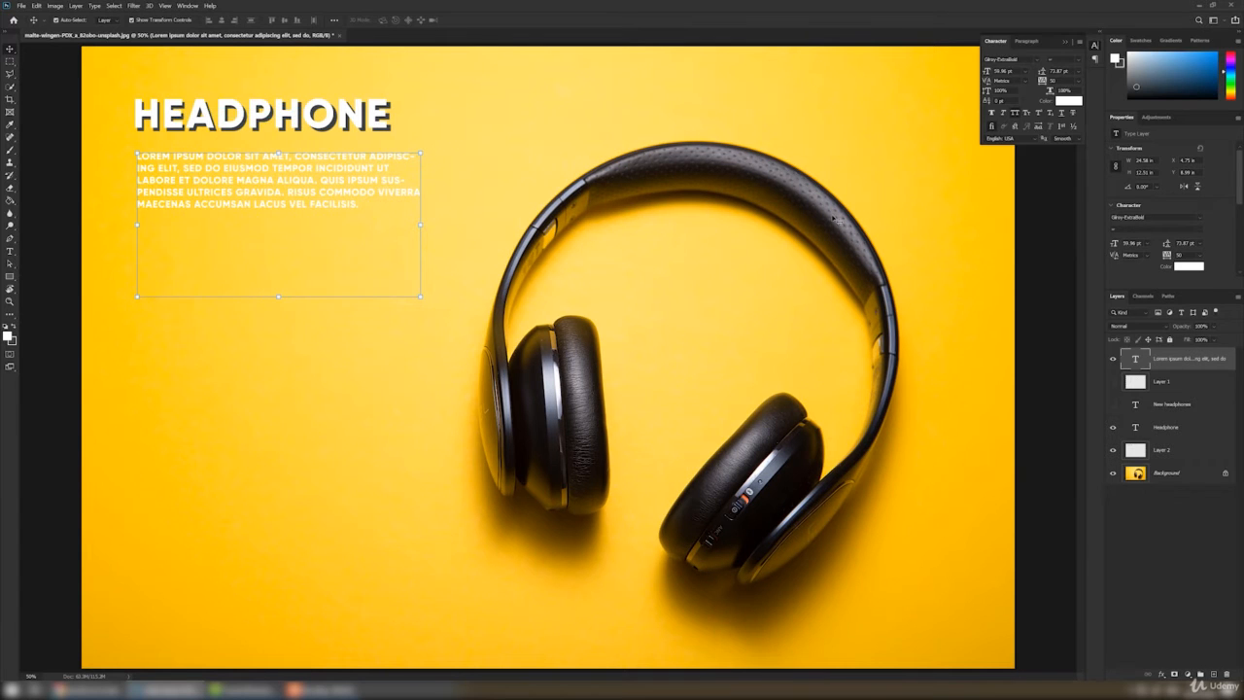
key("ctrl+t")
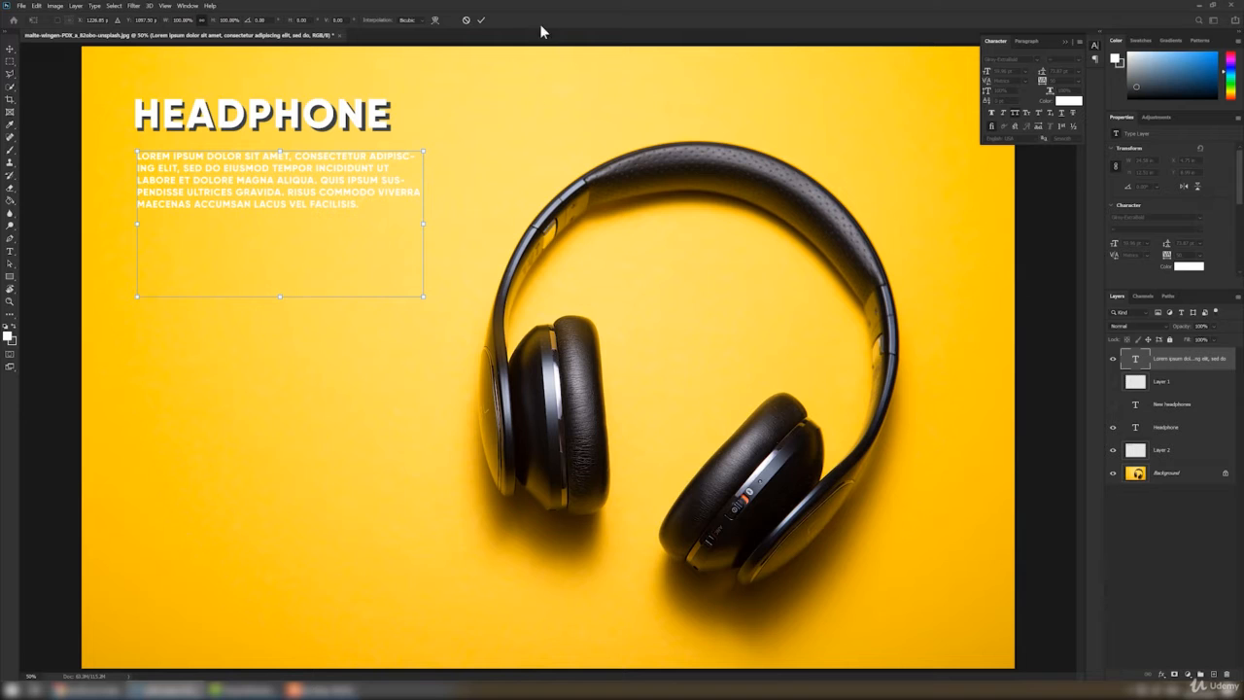
left_click(479, 21)
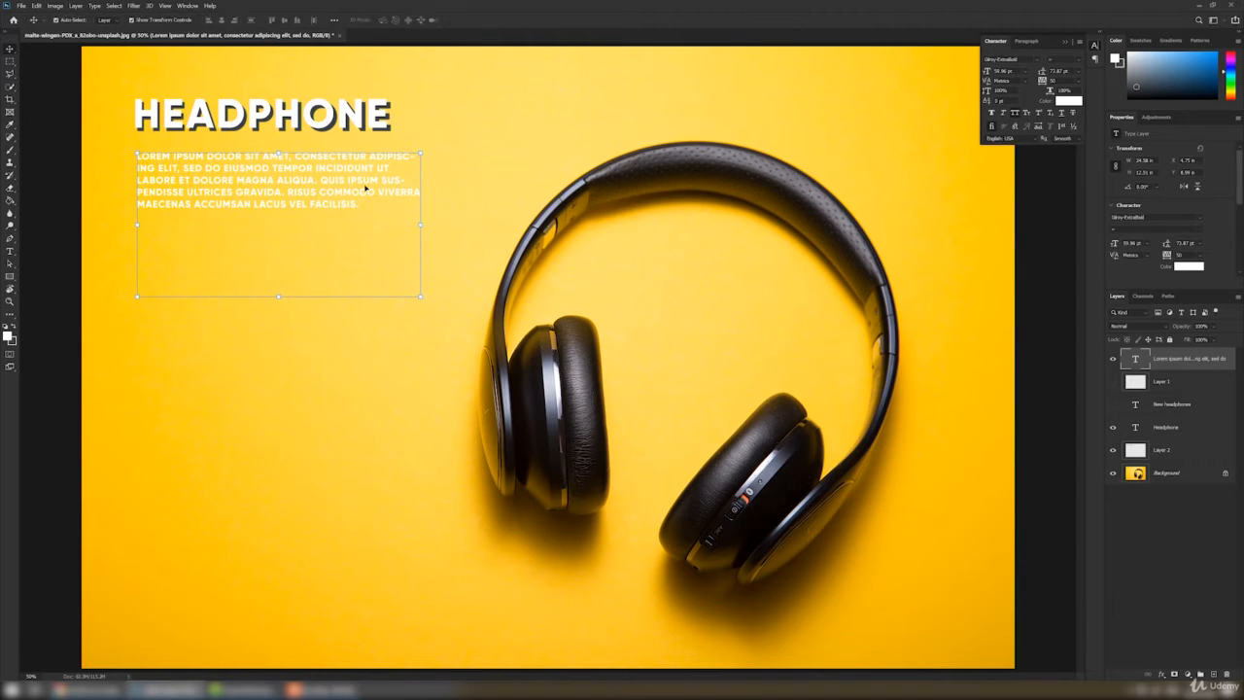
double_click(331, 181)
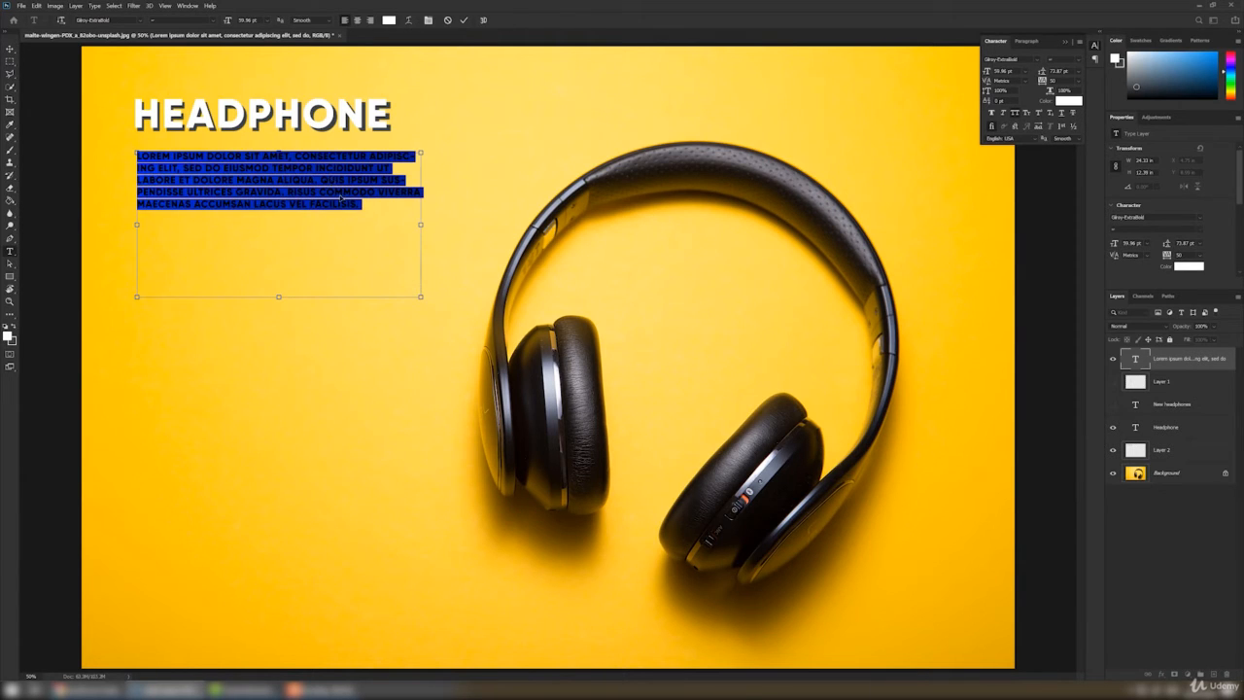
left_click(1094, 46)
left_click(1094, 46)
left_click(1095, 45)
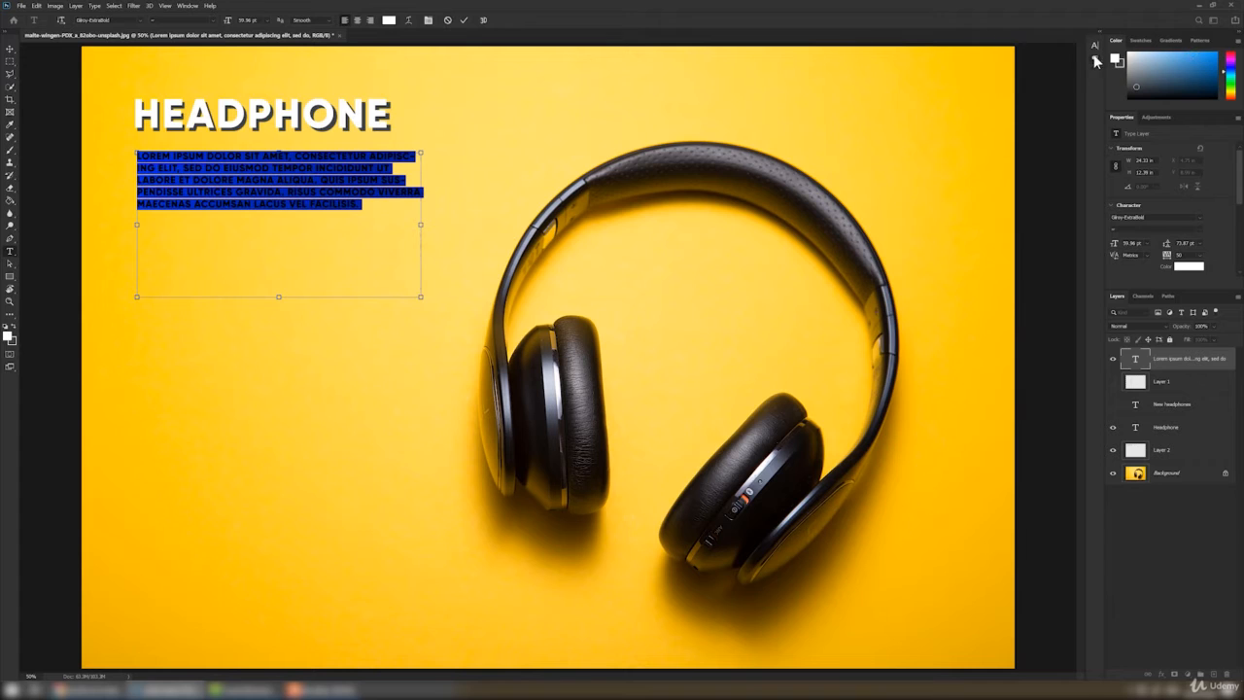
left_click(1094, 46)
left_click_drag(997, 41, 472, 76)
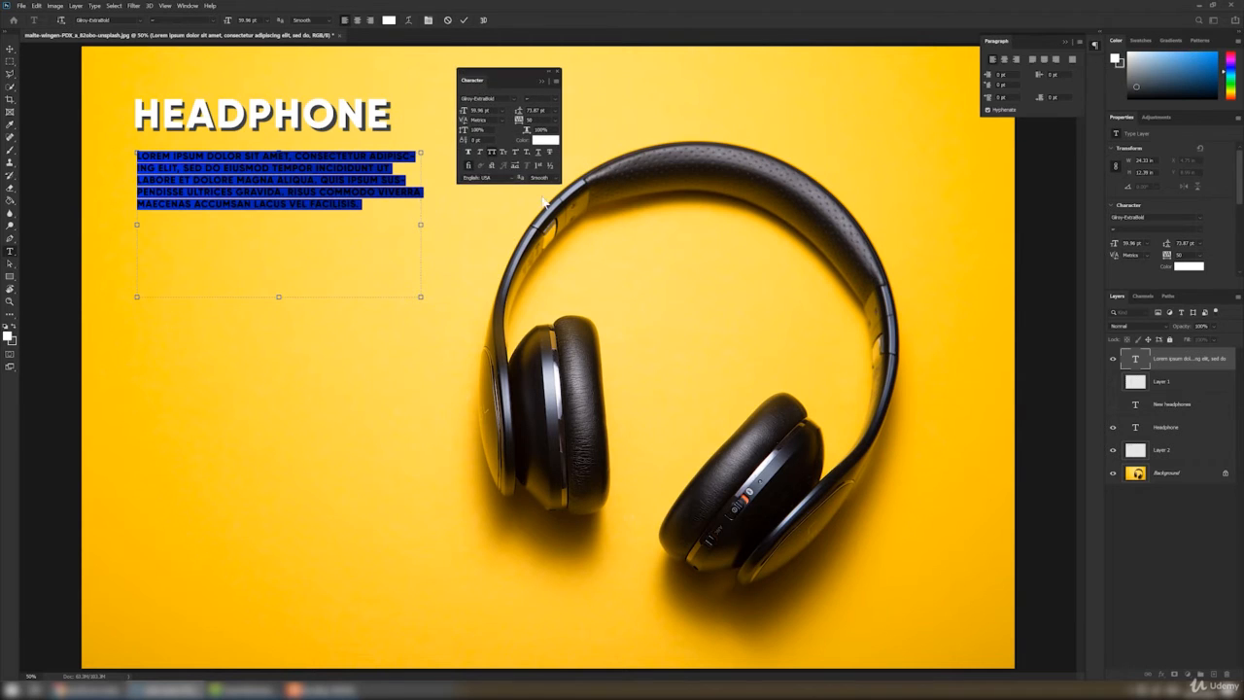
Select all of the lorem ipsum paragraph text and set its font to Montserrat.
left_click(316, 168)
left_click_drag(365, 205, 95, 142)
left_click(97, 22)
left_click(146, 20)
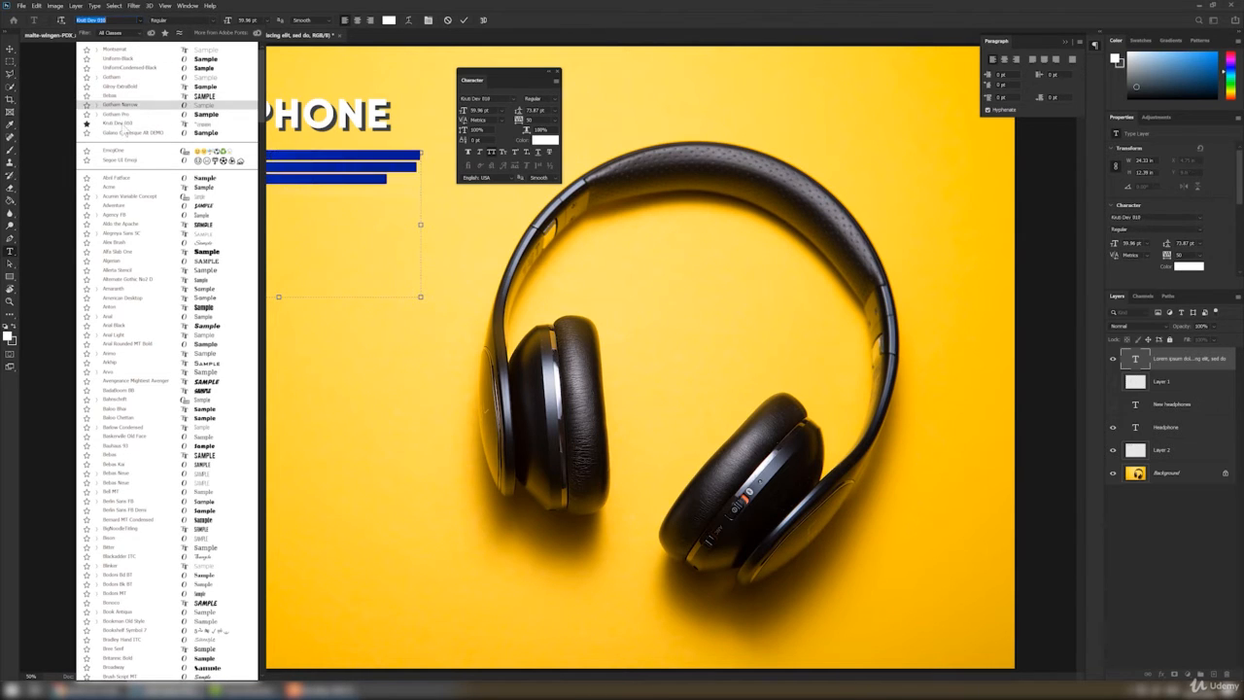
left_click(127, 50)
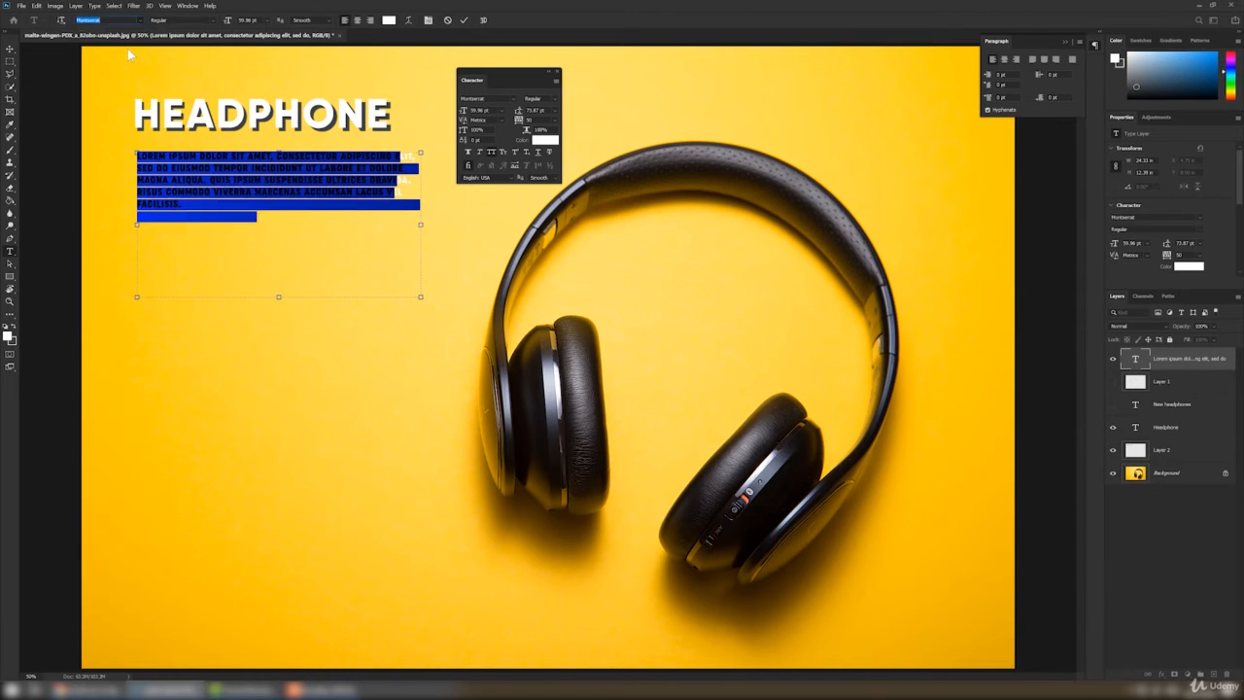
Give the selected lorem ipsum paragraph the Regular style, trying a 14 pt font size before settling on 30 pt.
left_click(555, 99)
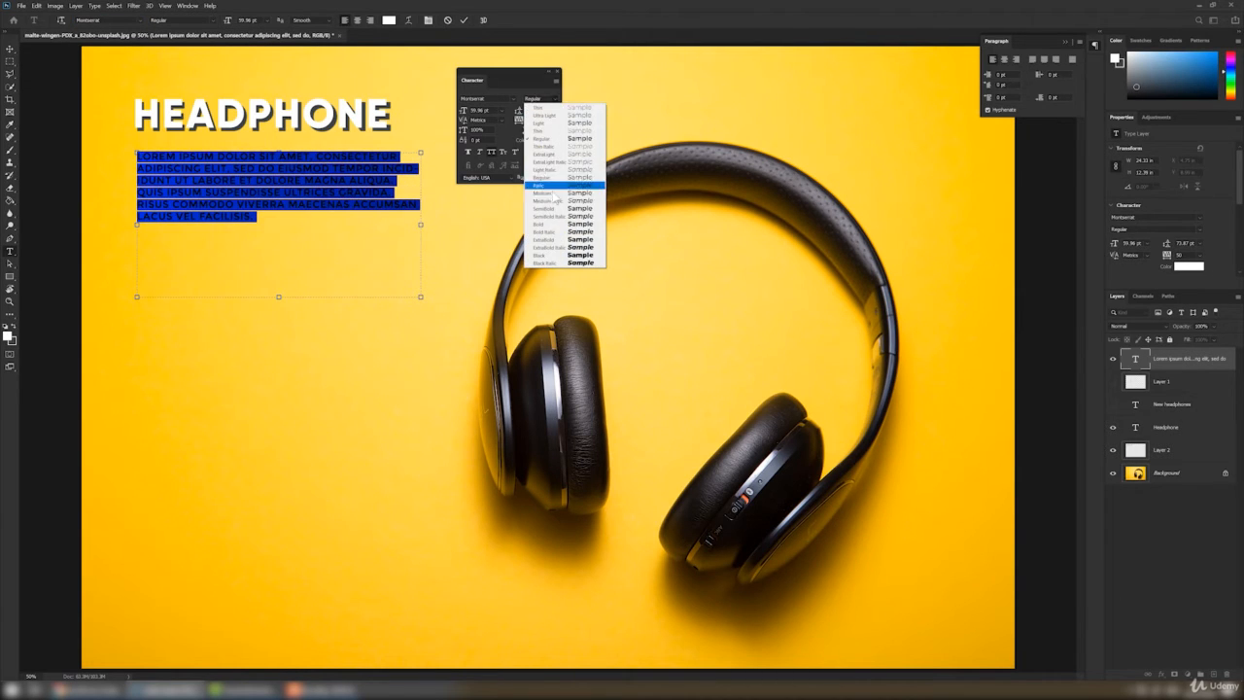
left_click(548, 181)
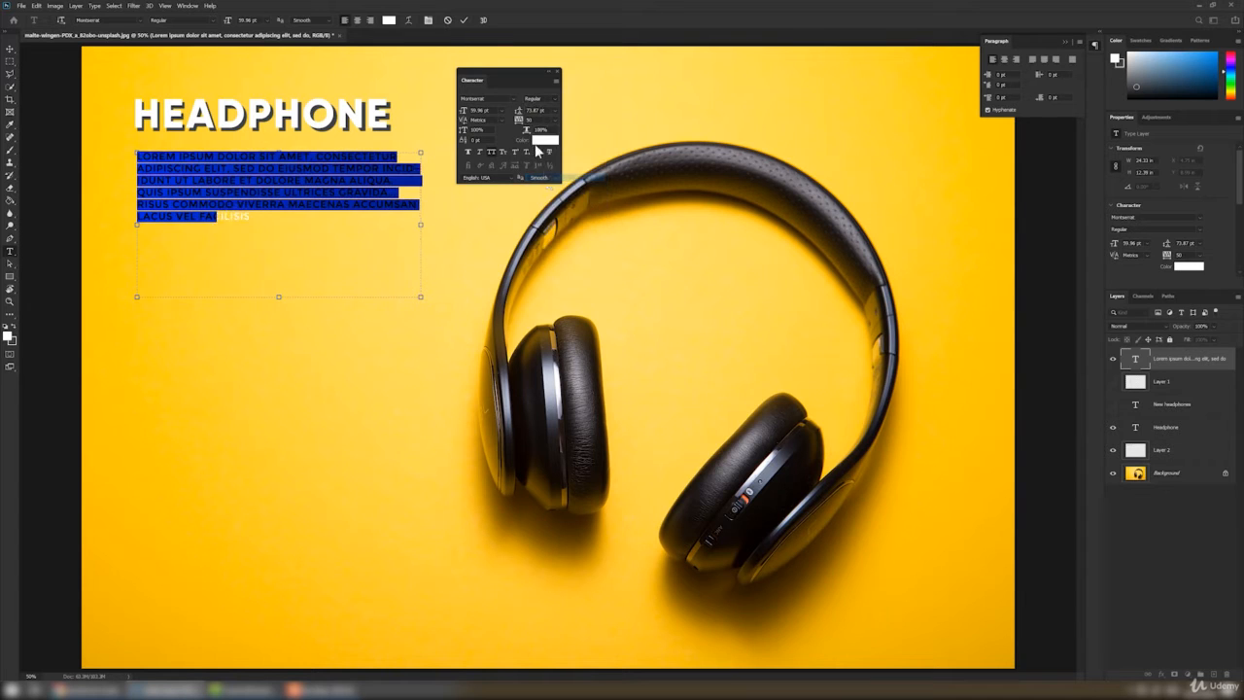
left_click(269, 21)
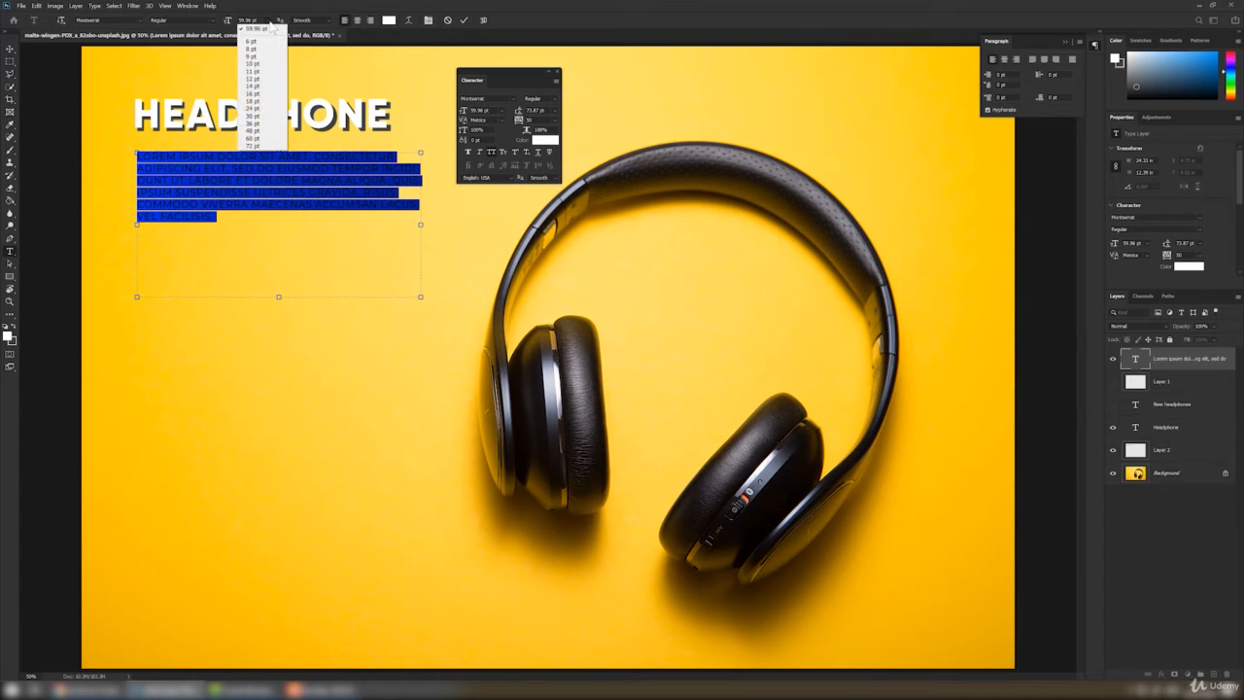
left_click(265, 87)
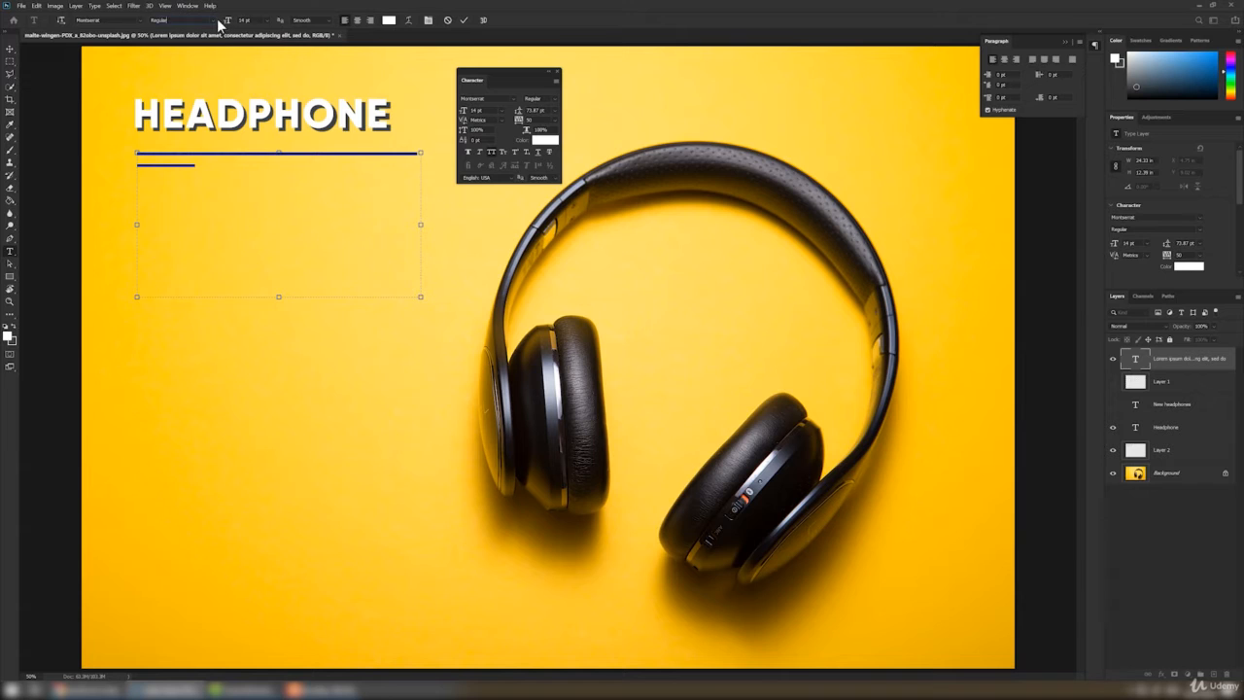
left_click(215, 20)
left_click(270, 21)
left_click(270, 21)
left_click(265, 116)
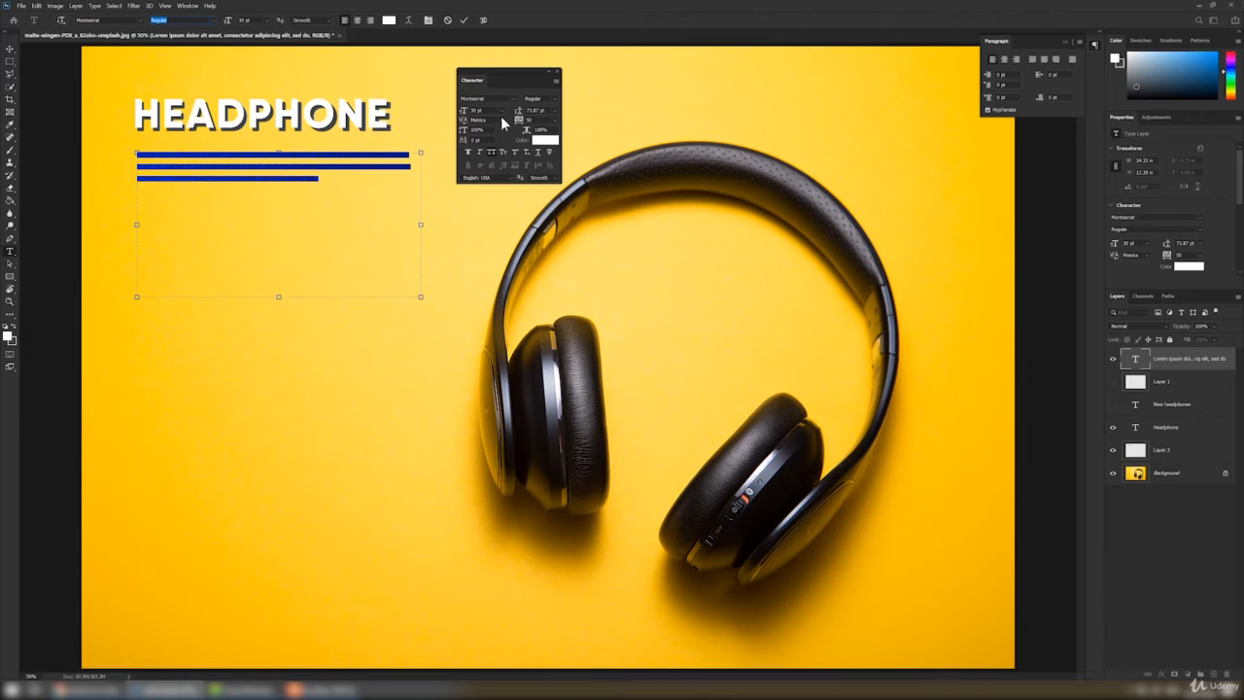
Set the text colour of the whole lorem ipsum paragraph to black (000000).
left_click(321, 180)
left_click_drag(321, 180, 122, 155)
left_click(389, 20)
type("000000")
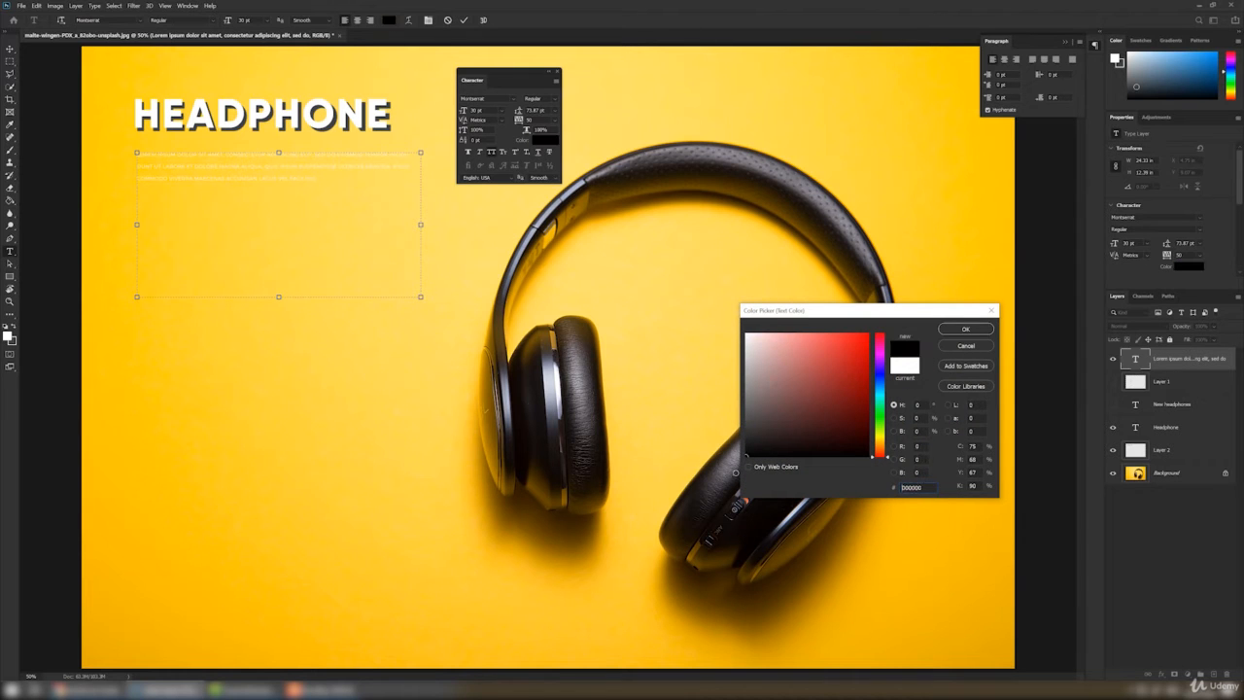
left_click(966, 328)
left_click(545, 139)
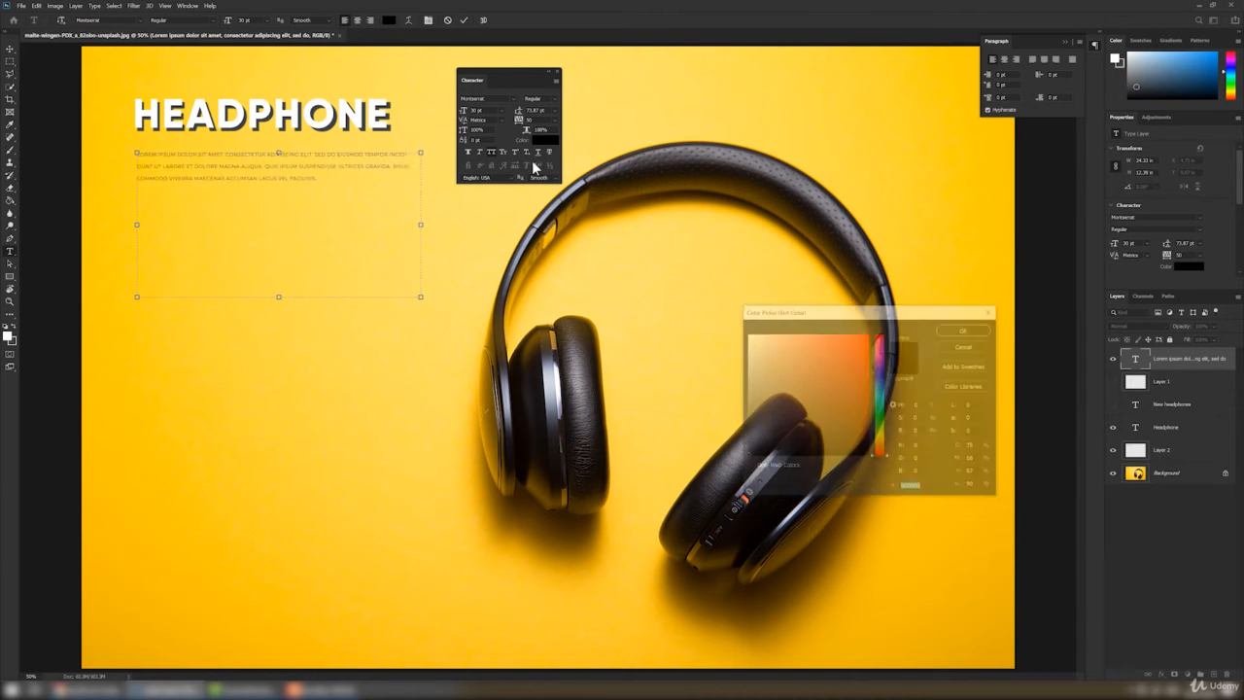
mouse_move(728, 460)
left_mouse_down()
mouse_move(834, 363)
mouse_move(711, 467)
left_mouse_up()
left_click(962, 329)
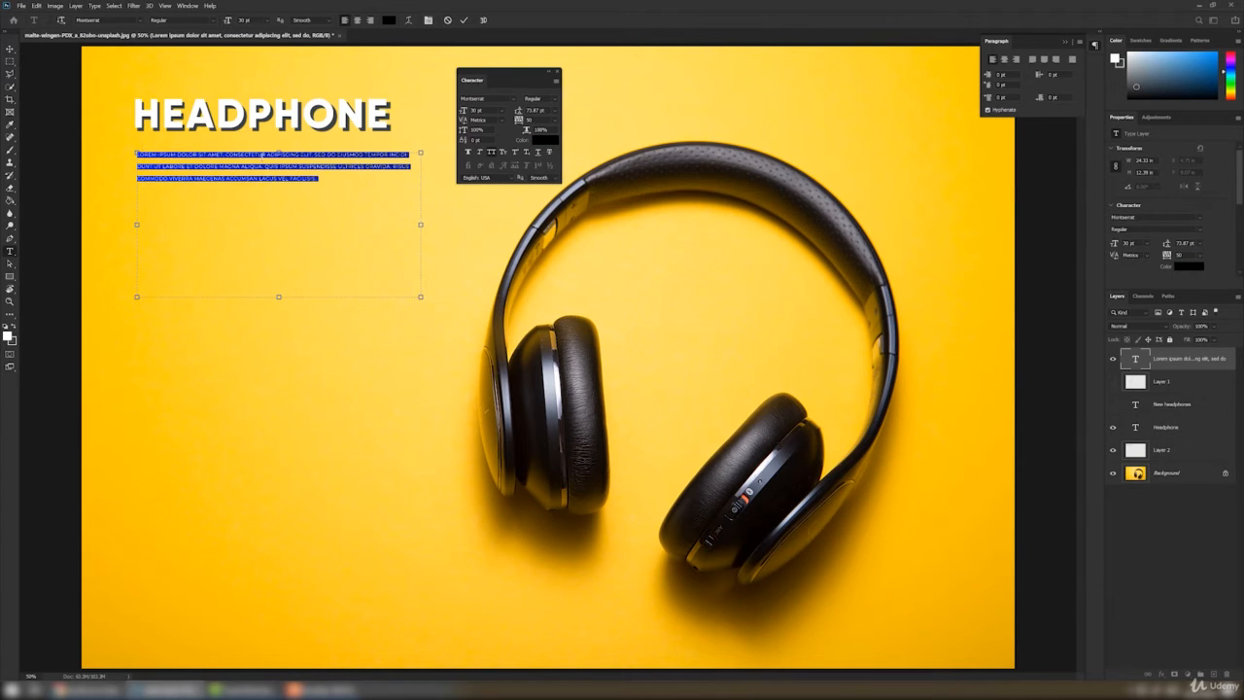
Turn off All Caps for the lorem ipsum paragraph and reset its character settings to the defaults.
left_click_drag(248, 155, 109, 130)
left_click(489, 152)
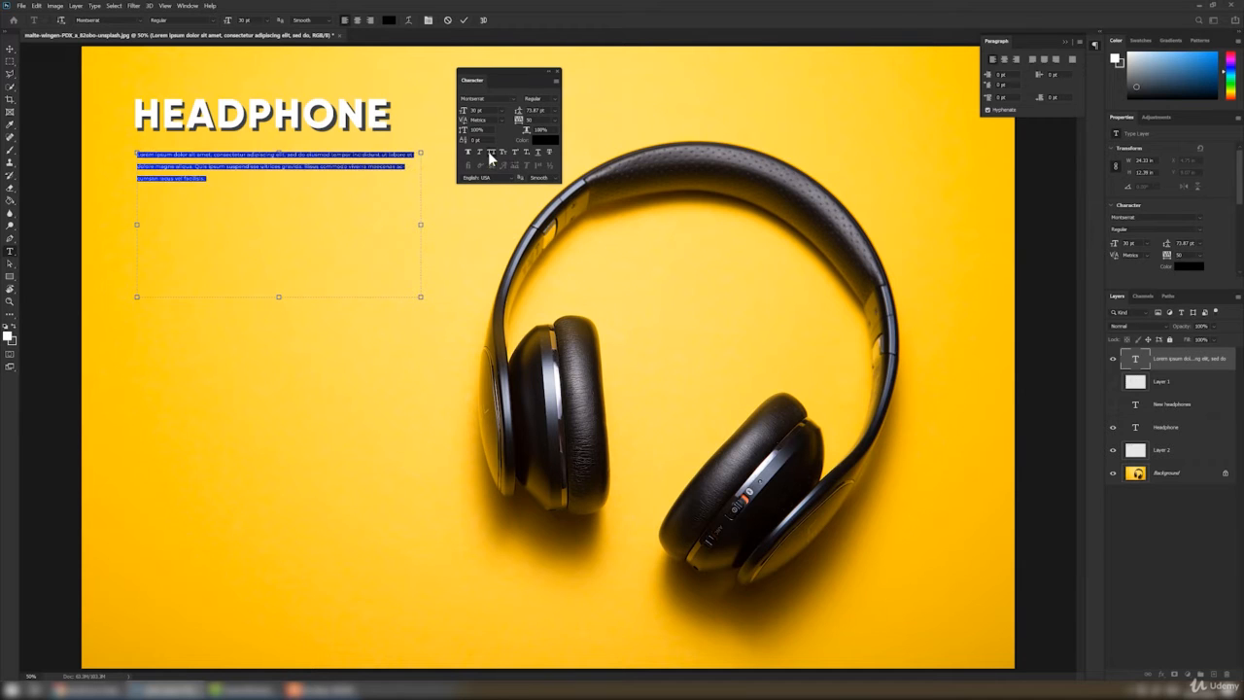
left_click(557, 81)
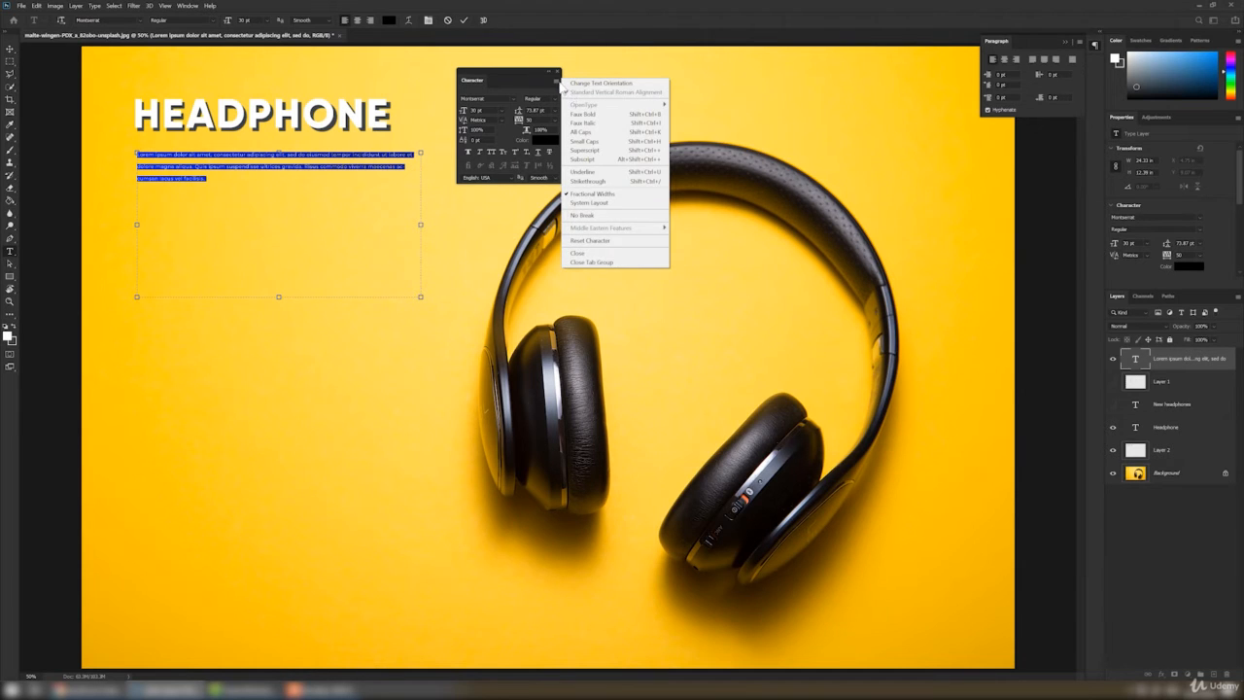
left_click(569, 241)
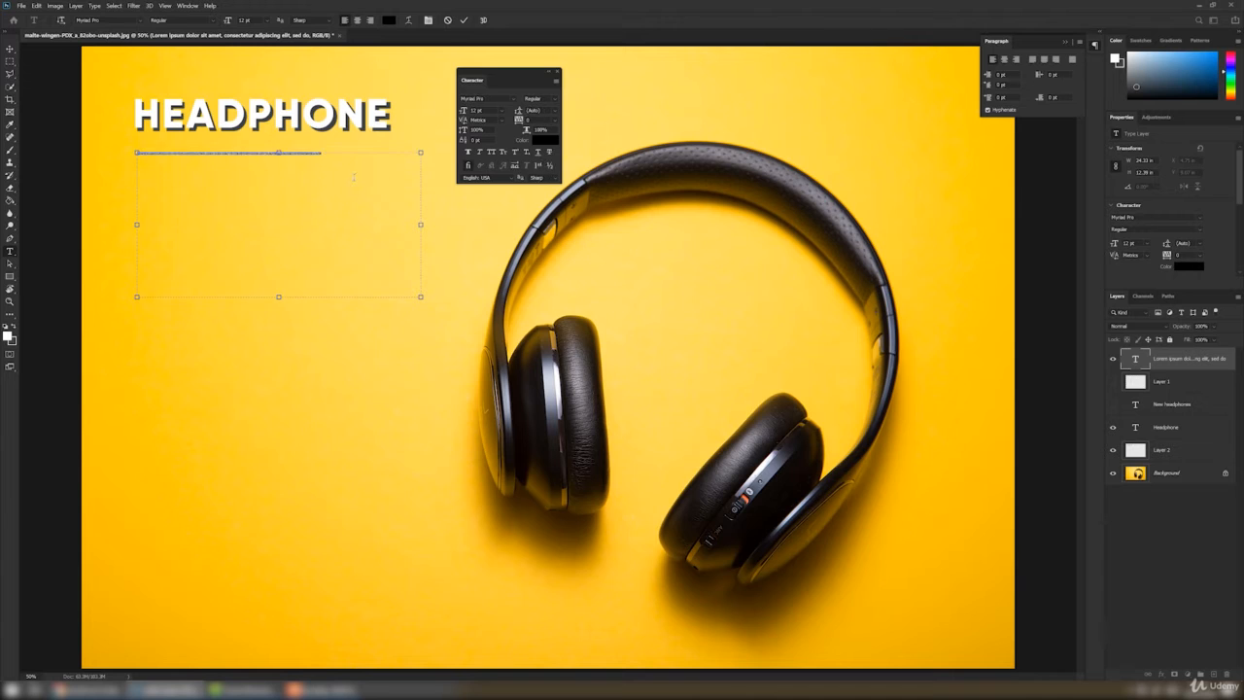
Set the paragraph's font size to 48 pt and increase it in small increments to 62 pt.
left_click(514, 111)
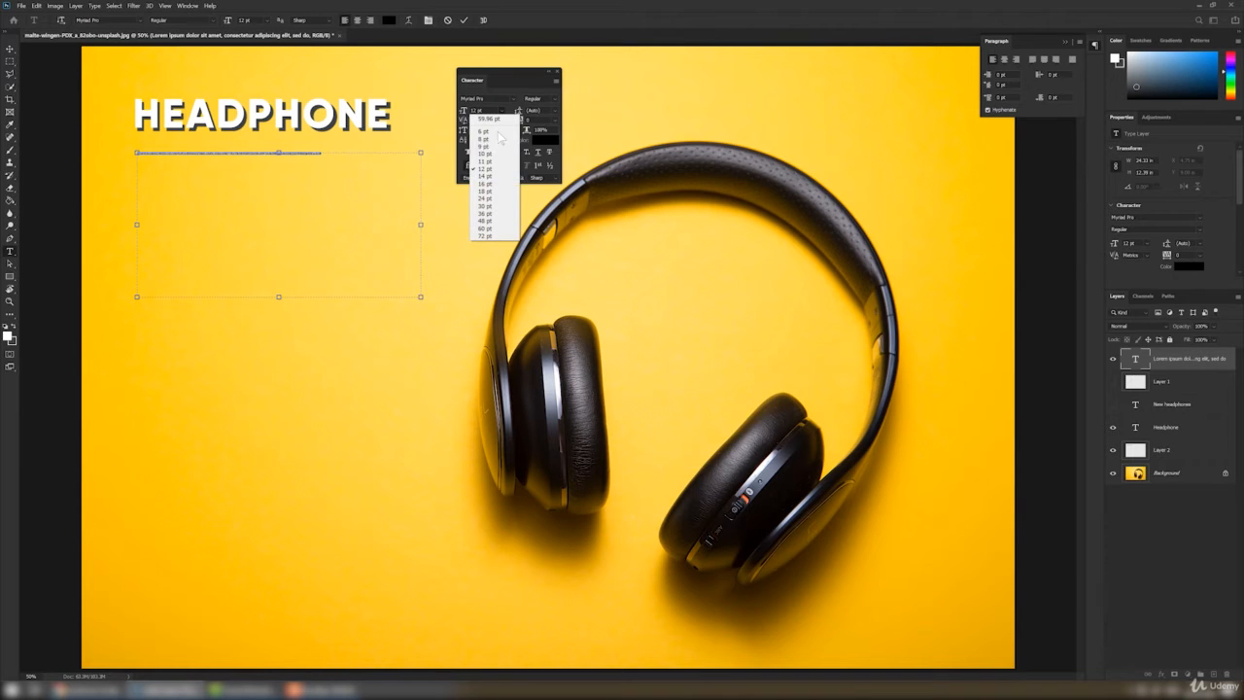
left_click(484, 220)
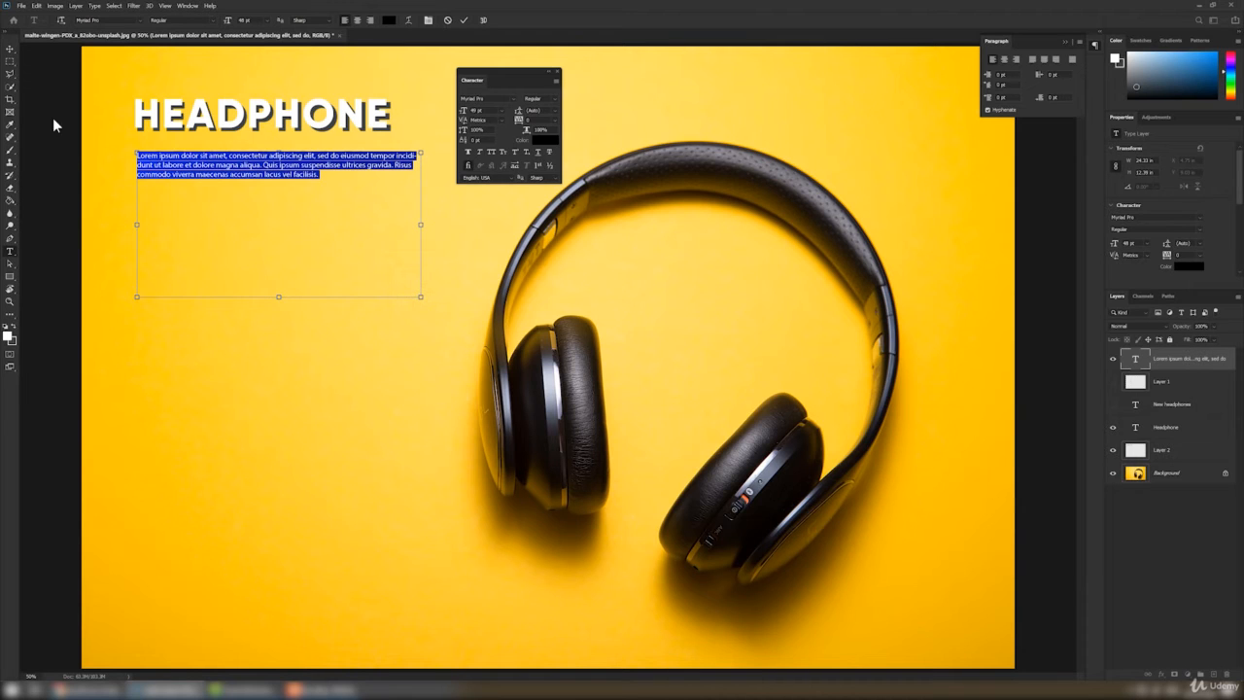
key("ctrl+shift+period")
key("ctrl+shift+period")
key("ctrl+shift+period")
key("ctrl+shift+period")
key("ctrl+shift+period")
key("ctrl+shift+period")
key("ctrl+shift+period")
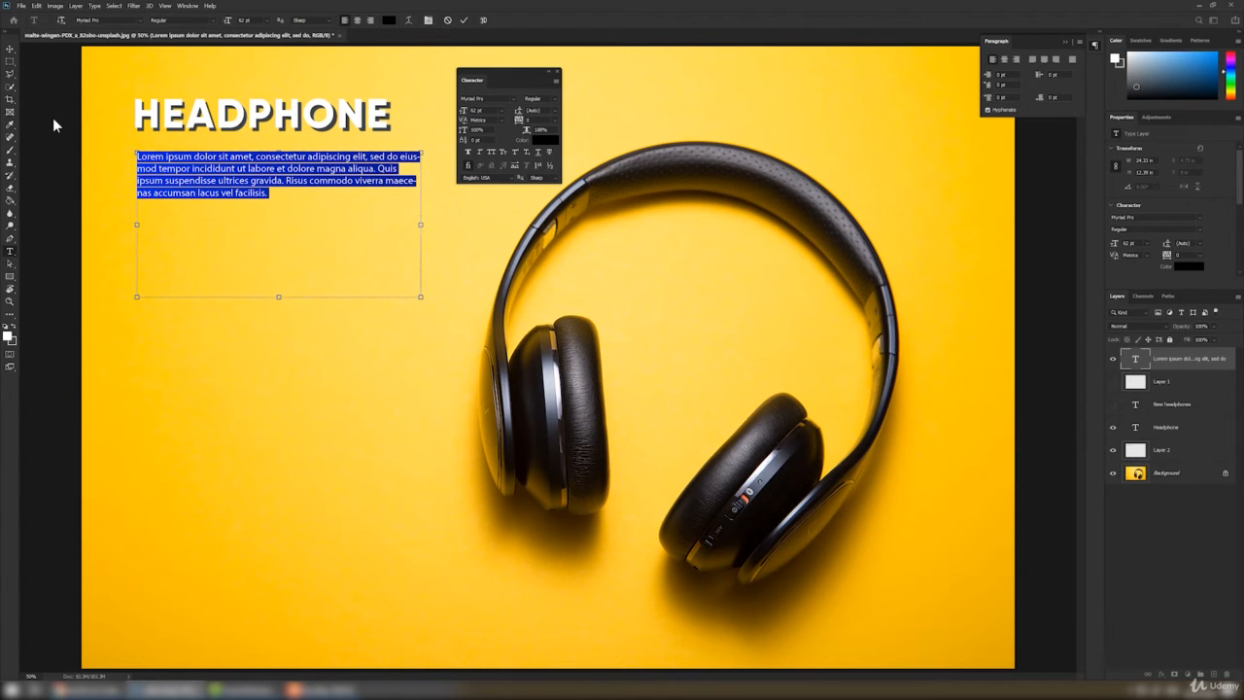
Reduce the selected paragraph's font size in small increments to 53 pt.
key("ctrl+shift+comma")
key("ctrl+shift+comma")
key("ctrl+shift+comma")
key("ctrl+shift+comma")
key("ctrl+shift+comma")
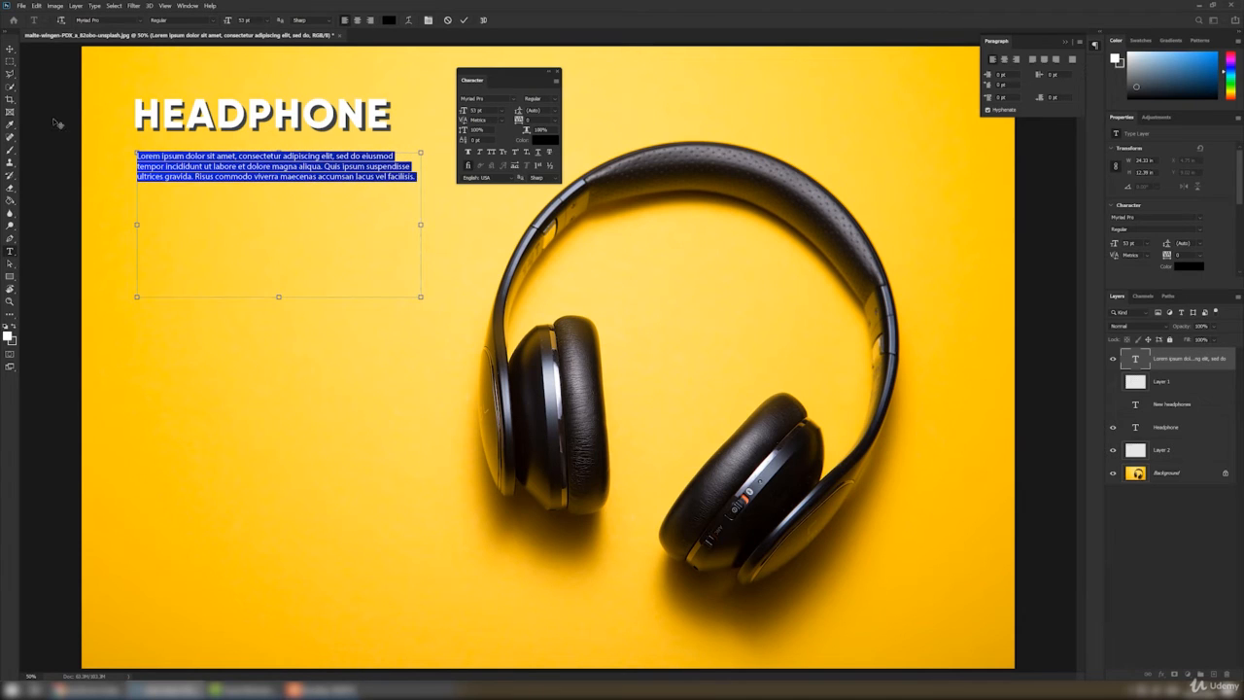
Scrub the whole paragraph's font size up to 91 pt and down to 78 pt, reselecting the text in between.
left_click(329, 179)
key("ctrl+a")
left_click_drag(462, 113, 478, 113)
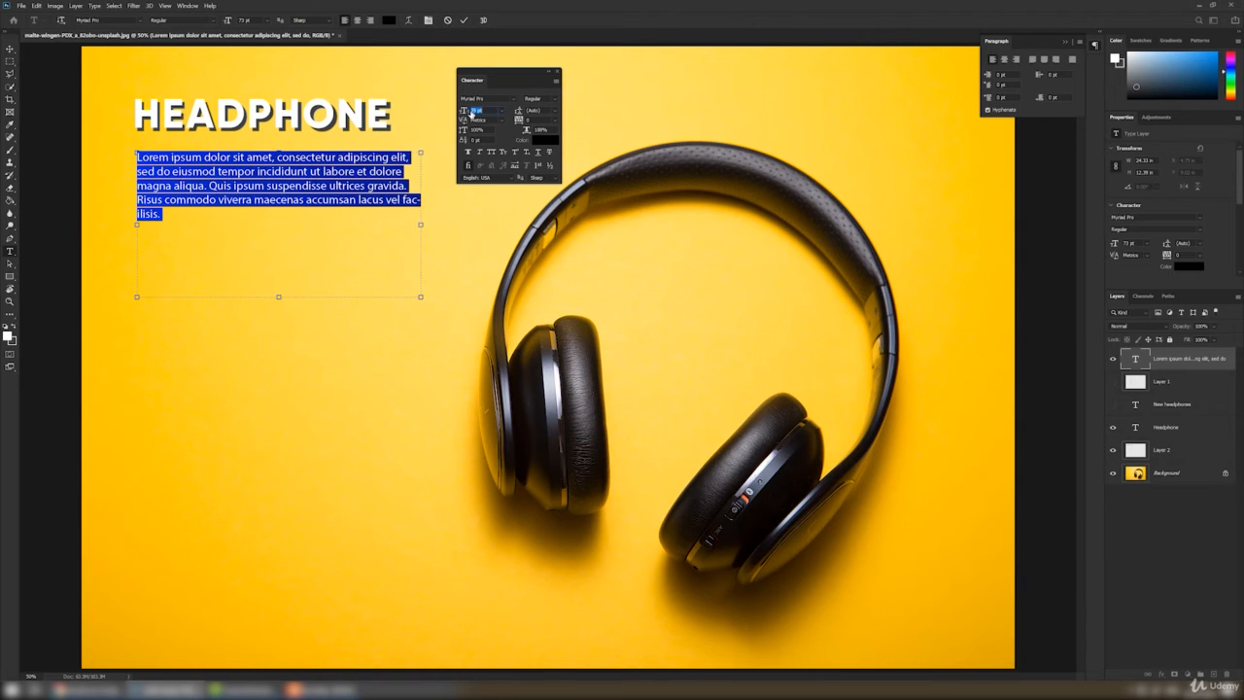
left_click_drag(235, 20, 249, 52)
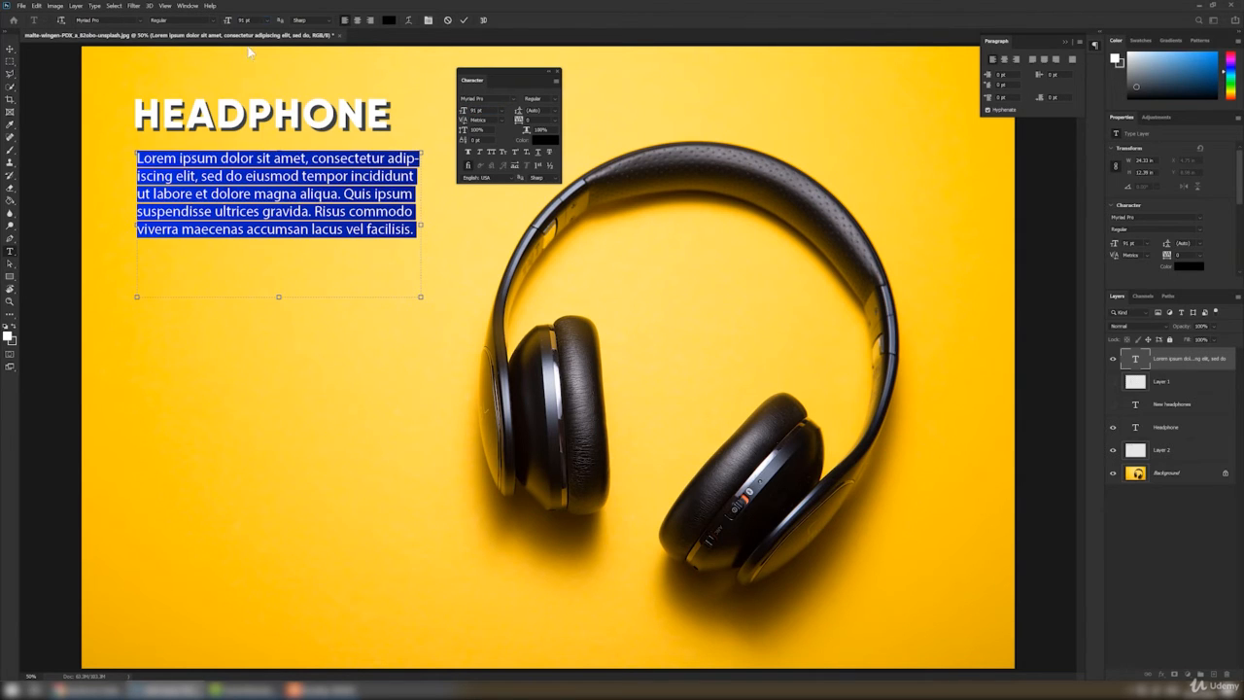
left_click(384, 211)
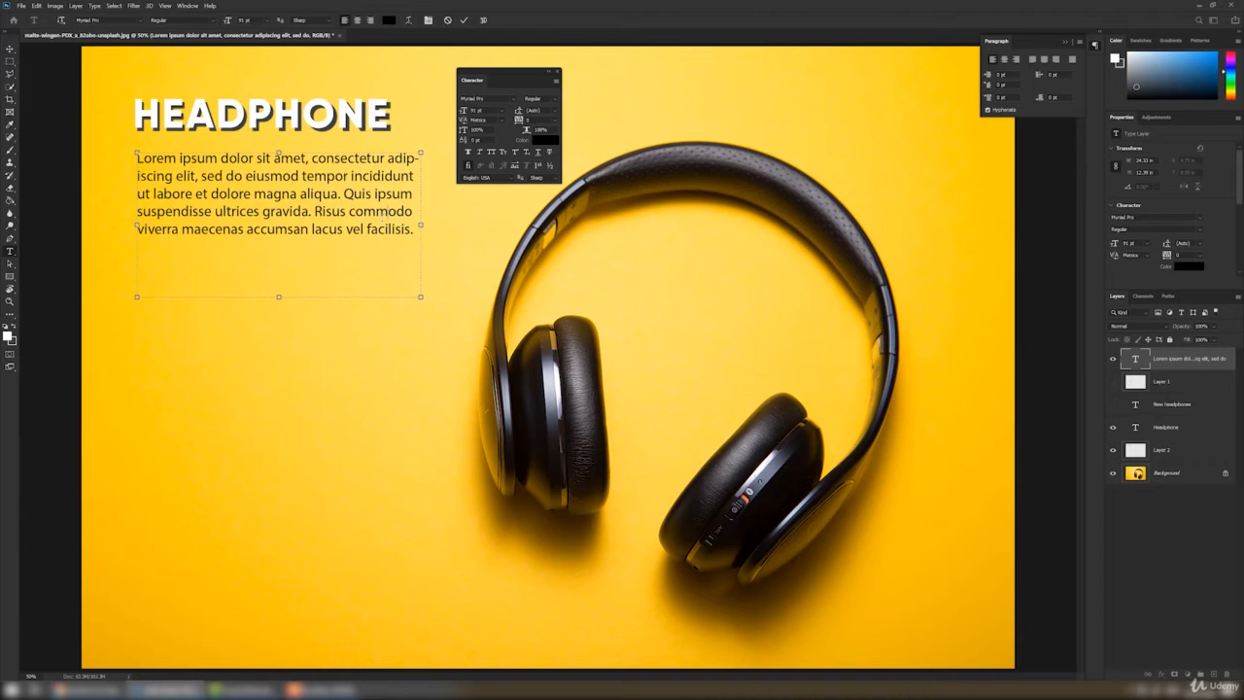
left_click_drag(416, 229, 137, 158)
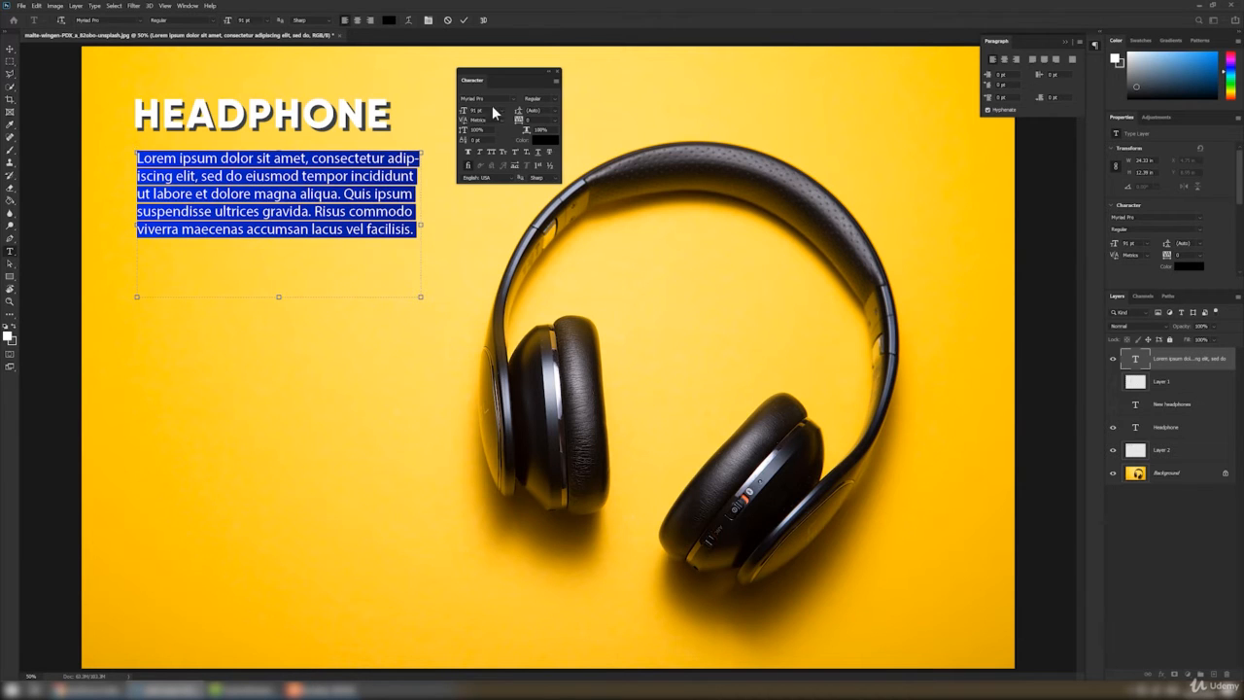
left_click_drag(463, 110, 446, 123)
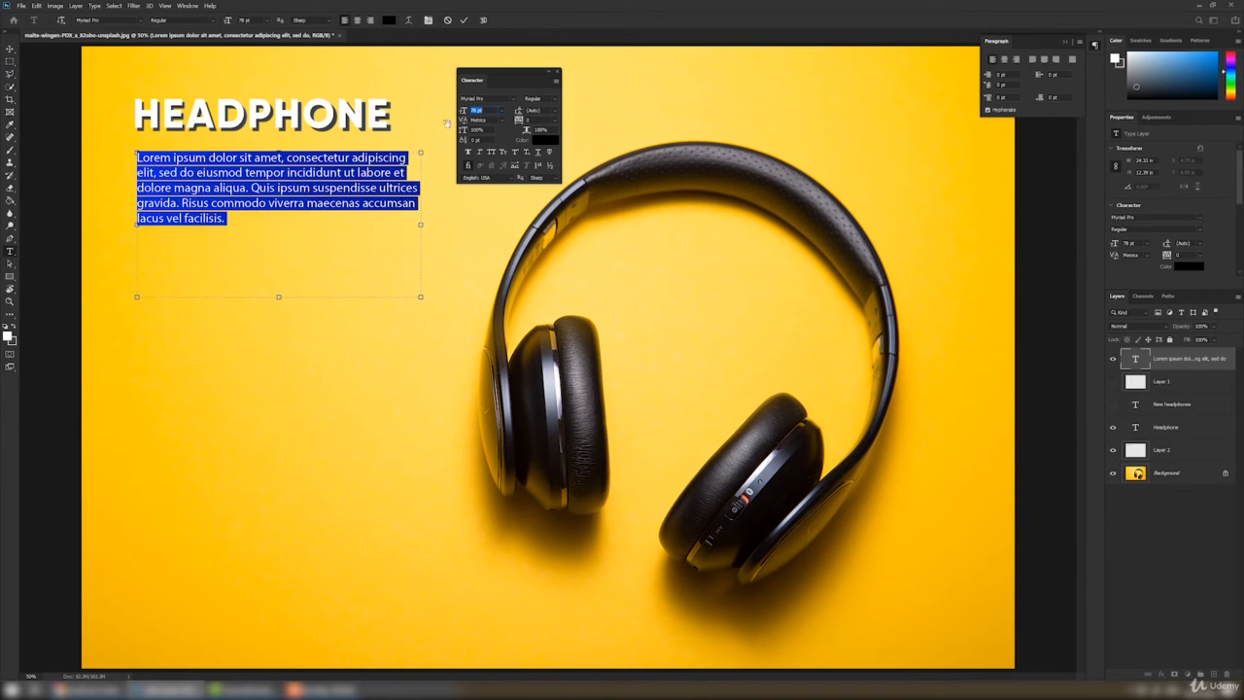
Select the whole lorem ipsum paragraph and increase its leading in small increments to 102 pt.
left_click(356, 187)
left_click_drag(248, 229, 114, 148)
left_click_drag(243, 221, 136, 152)
left_click_drag(259, 218, 123, 149)
key("alt+Down")
key("alt+Down")
key("alt+Down")
key("alt+Down")
key("alt+Down")
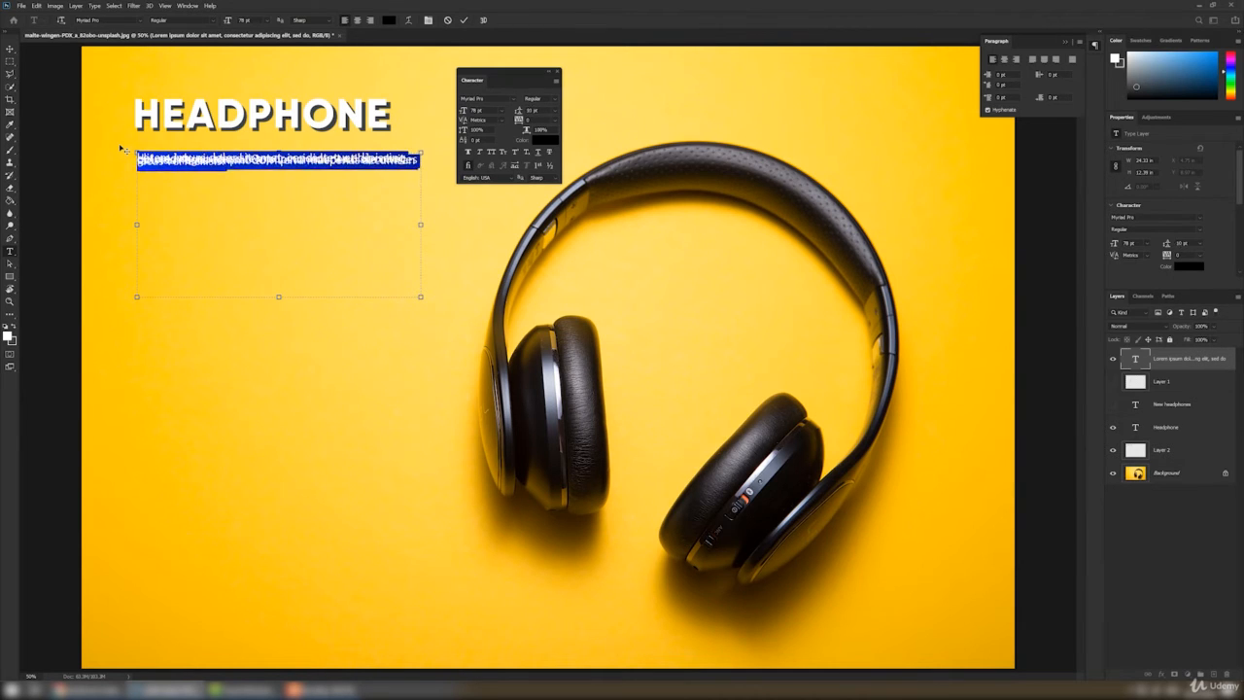
key("alt+Down")
key("alt+Down")
key("alt+Down")
key("alt+Down")
key("alt+Down")
key("alt+Down")
key("alt+Down")
key("alt+Down")
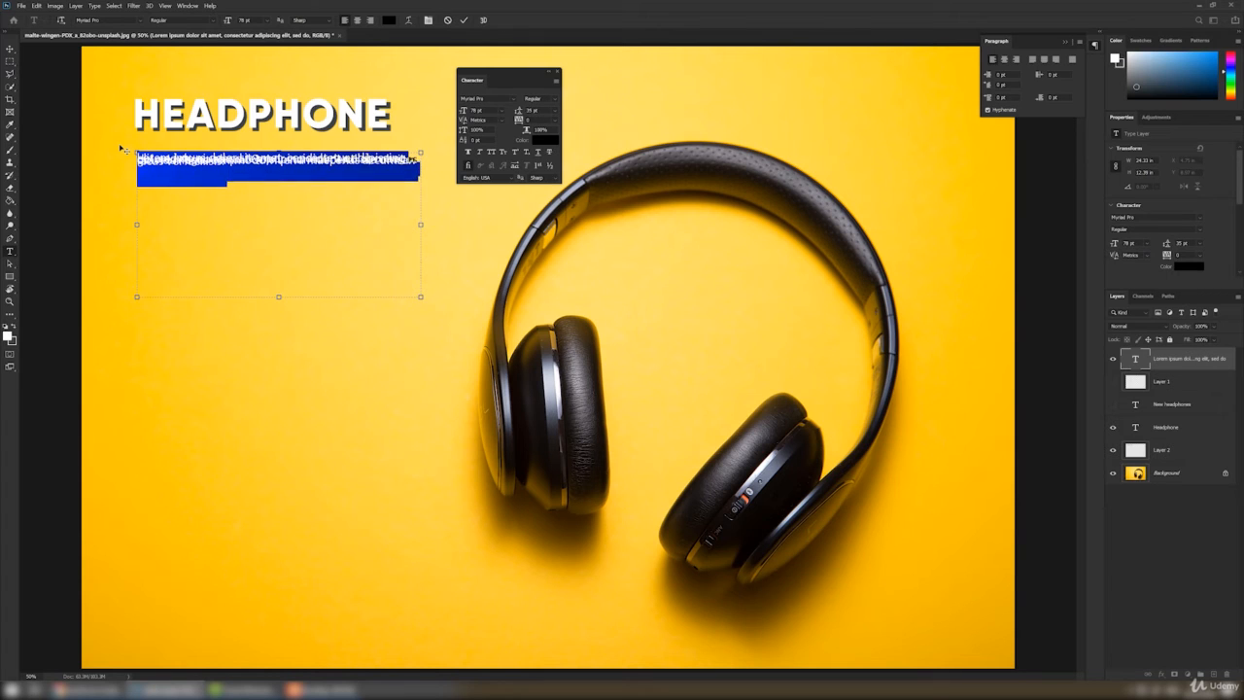
key("alt+Down")
key("alt+Down")
key("alt+Down")
key("alt+Down")
key("alt+Down")
key("alt+Down")
key("alt+Down")
key("alt+Down")
key("alt+Down")
key("alt+Down")
key("alt+Down")
key("alt+Down")
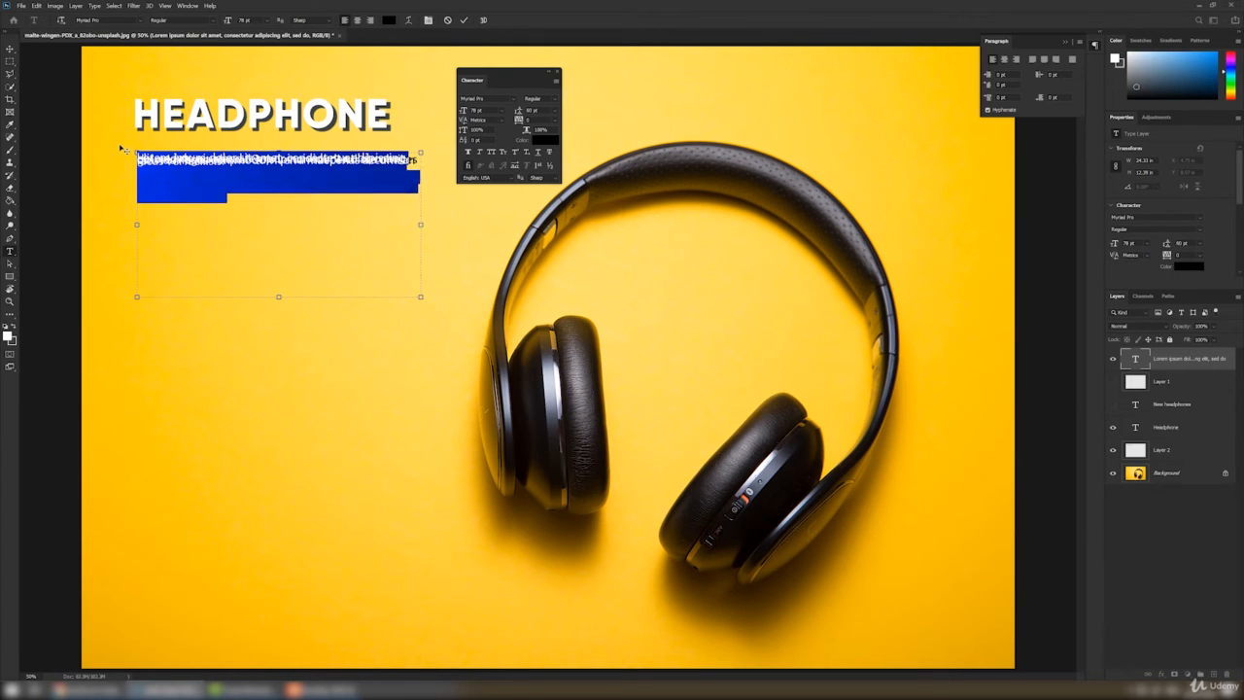
key("alt+Down")
key("alt+Down")
key("alt+Down")
key("alt+Down")
key("alt+Down")
key("alt+Down")
key("alt+Down")
key("alt+Down")
key("alt+Down")
key("alt+Down")
key("alt+Down")
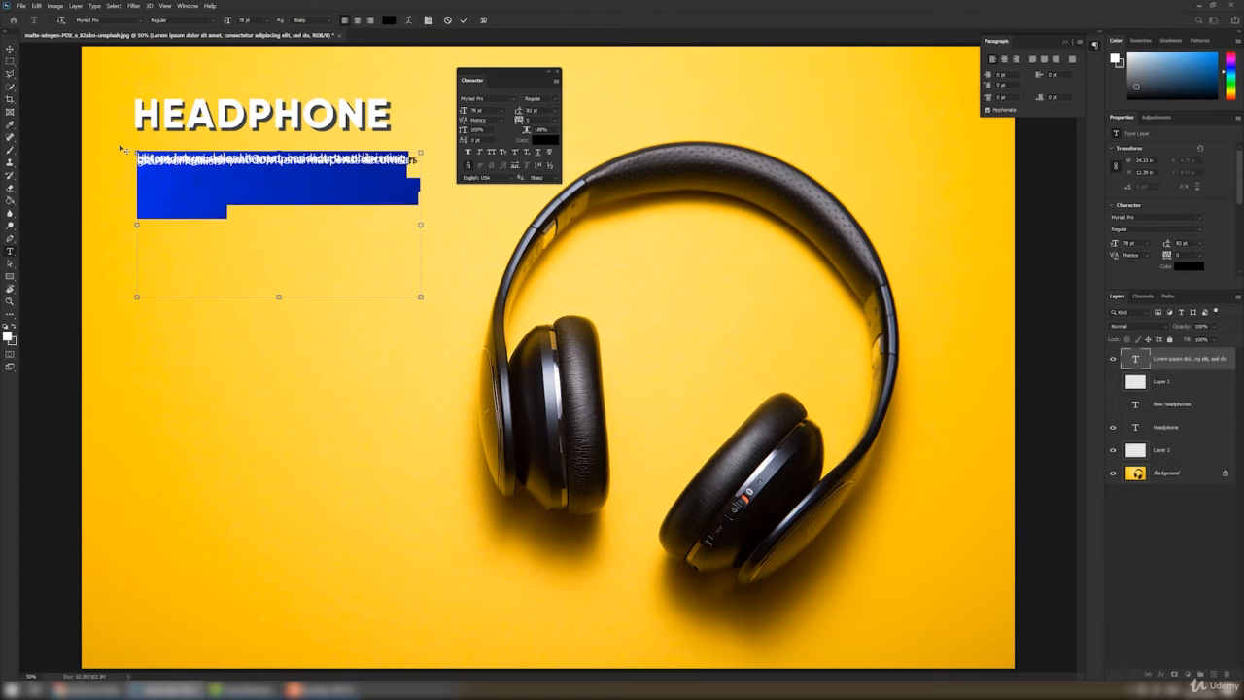
key("alt+Down")
key("alt+Down")
key("alt+Down")
key("alt+Down")
key("alt+Down")
key("alt+Down")
key("alt+Down")
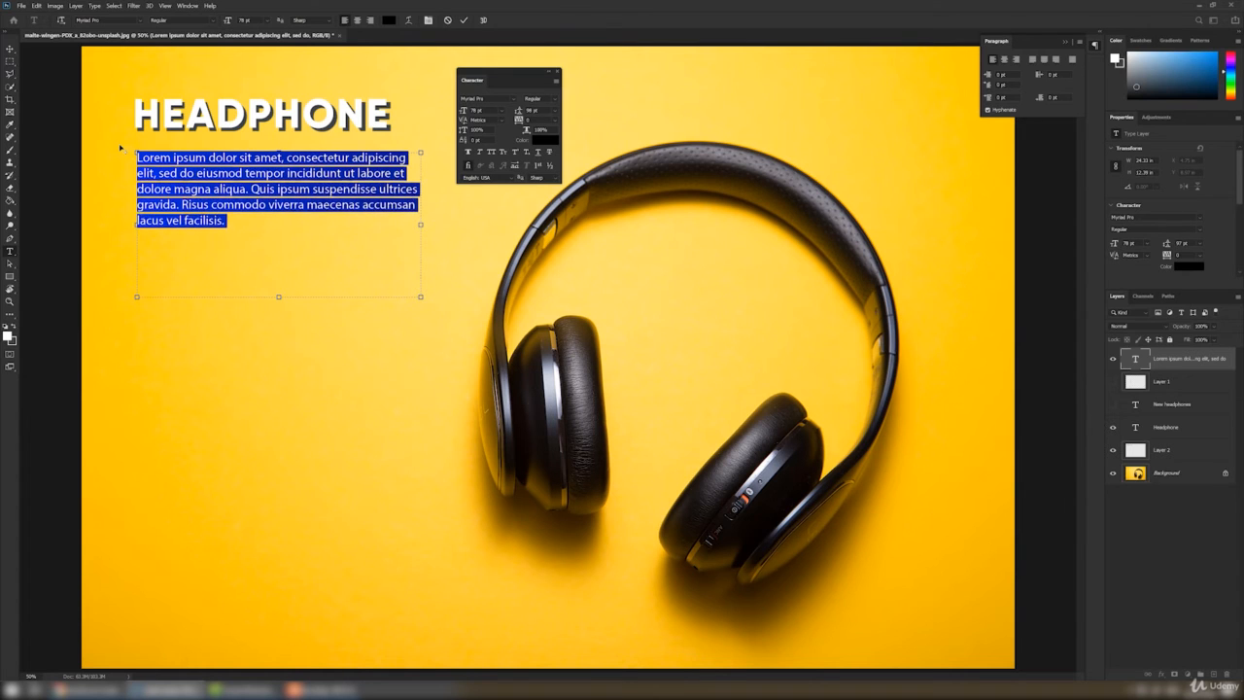
key("alt+Down")
key("alt+Down")
key("alt+Down")
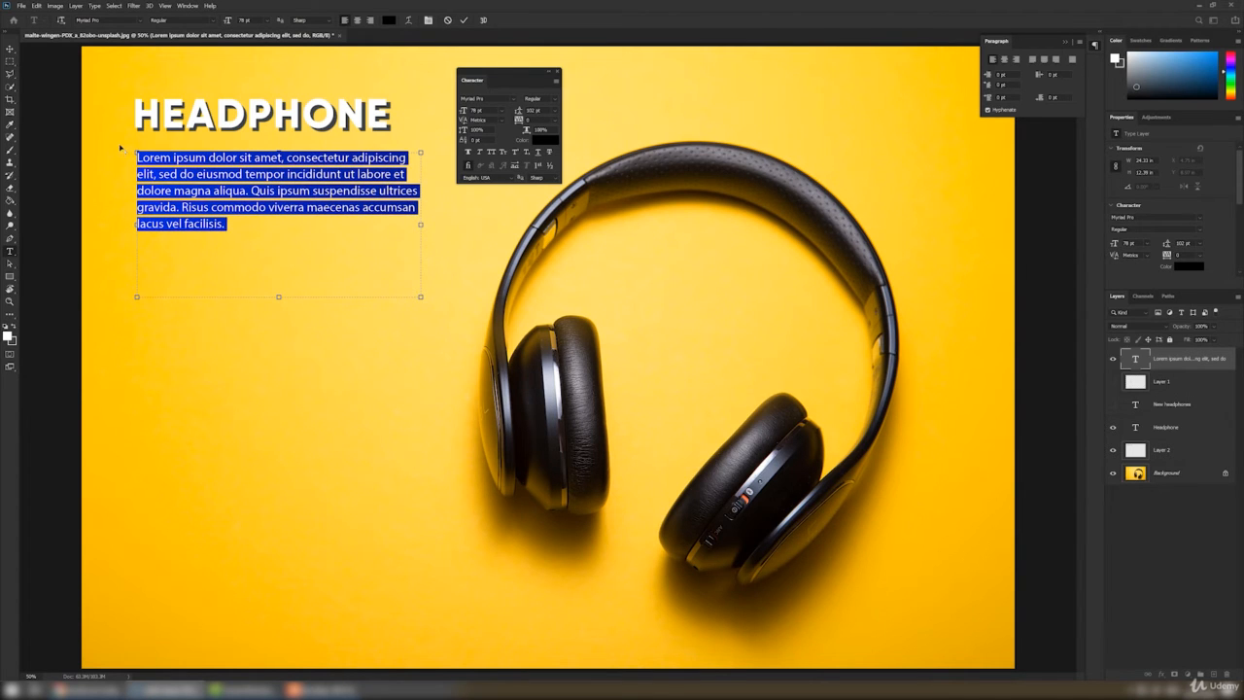
Tighten the selected paragraph's leading in small increments to 90 pt.
key("alt+Up")
key("alt+Up")
key("alt+Up")
key("alt+Up")
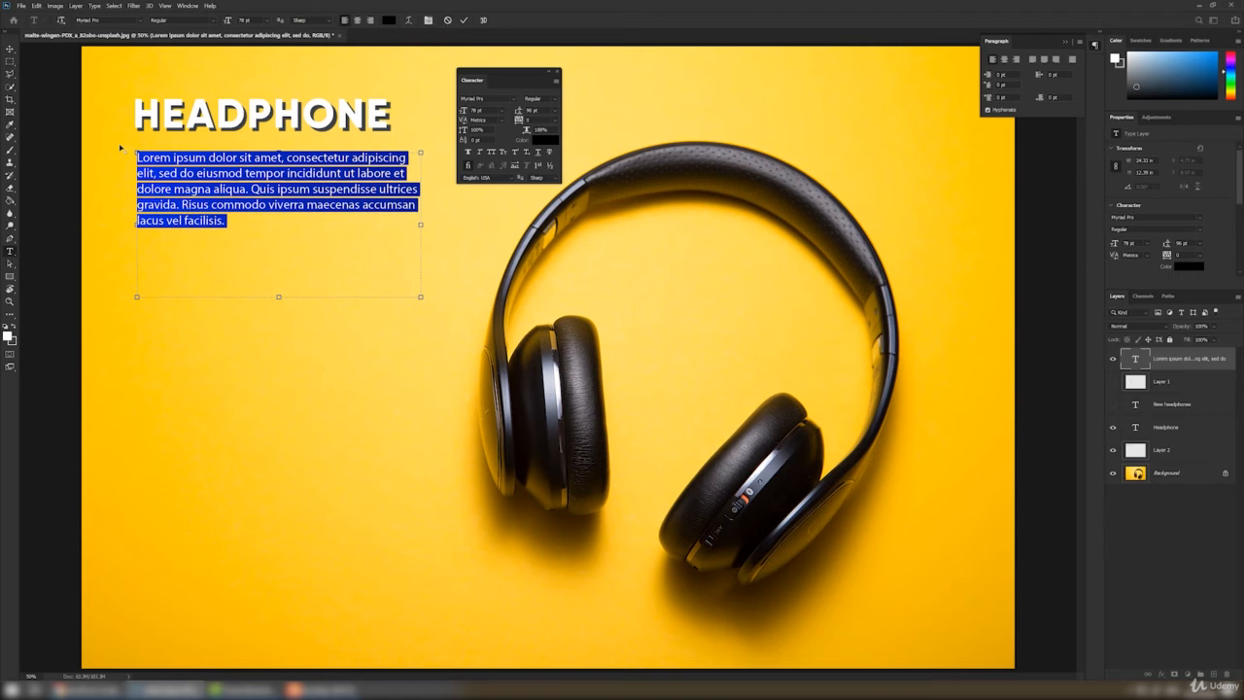
key("alt+Up")
key("alt+Up")
key("alt+Up")
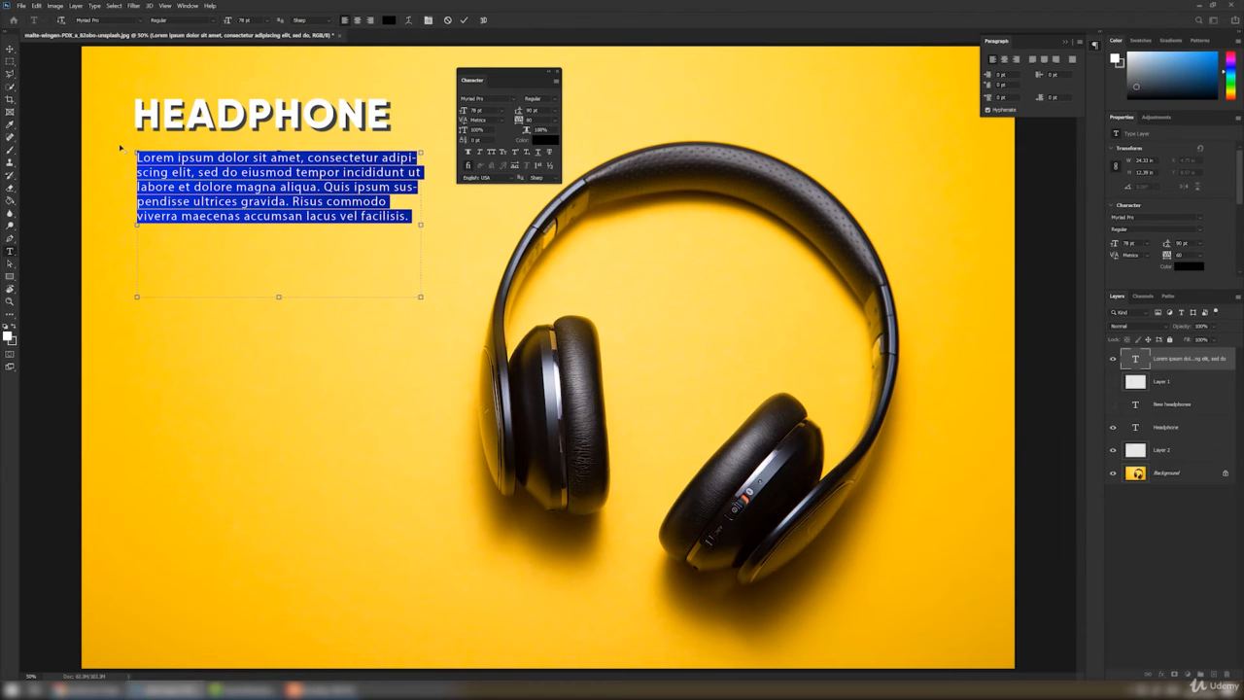
Experiment with the selected paragraph's letter tracking, widening it to as much as 160.
key("alt+Right")
key("alt+Right")
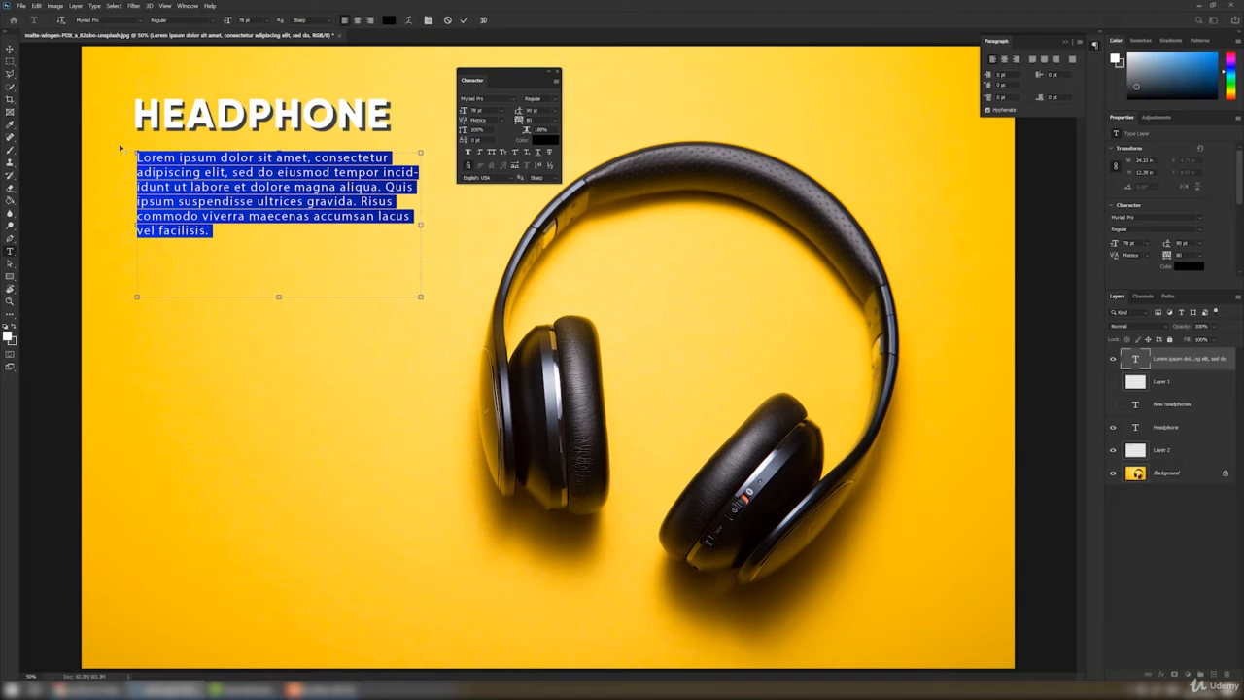
key("alt+Right")
key("alt+Right")
key("alt+Right")
key("alt+Right")
key("alt+Right")
key("alt+Right")
key("alt+Right")
key("alt+Right")
key("alt+Right")
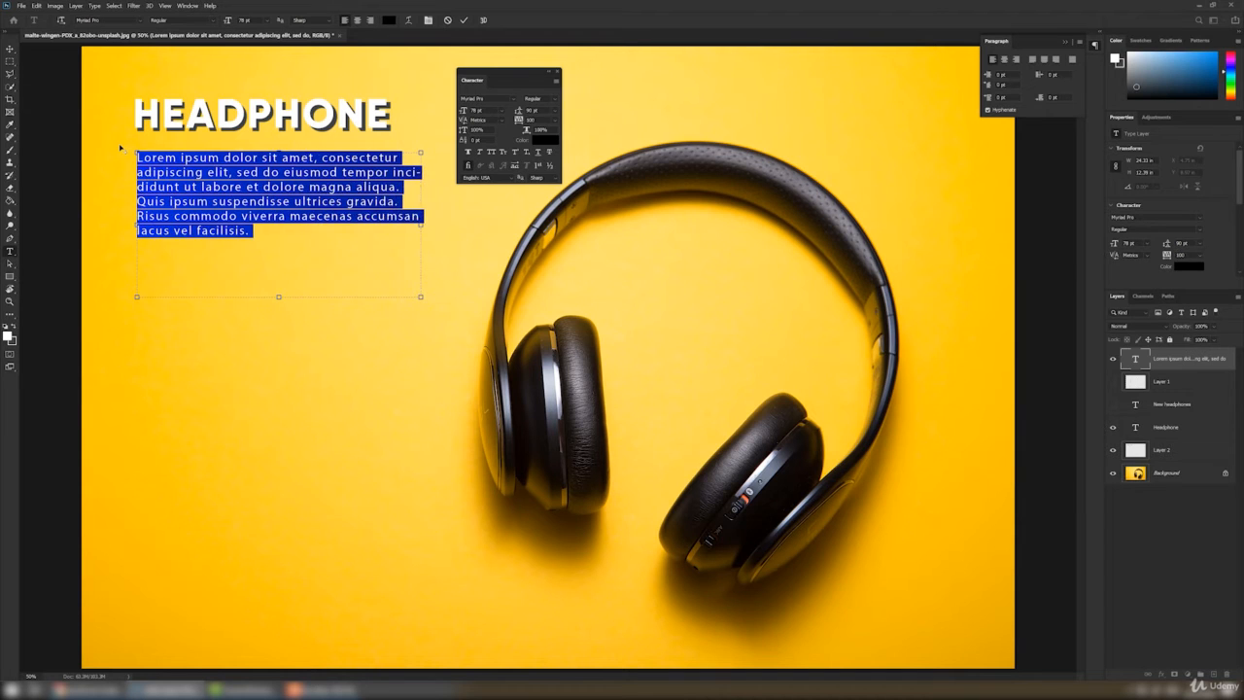
key("alt+Left")
key("alt+Left")
key("alt+Left")
key("alt+Left")
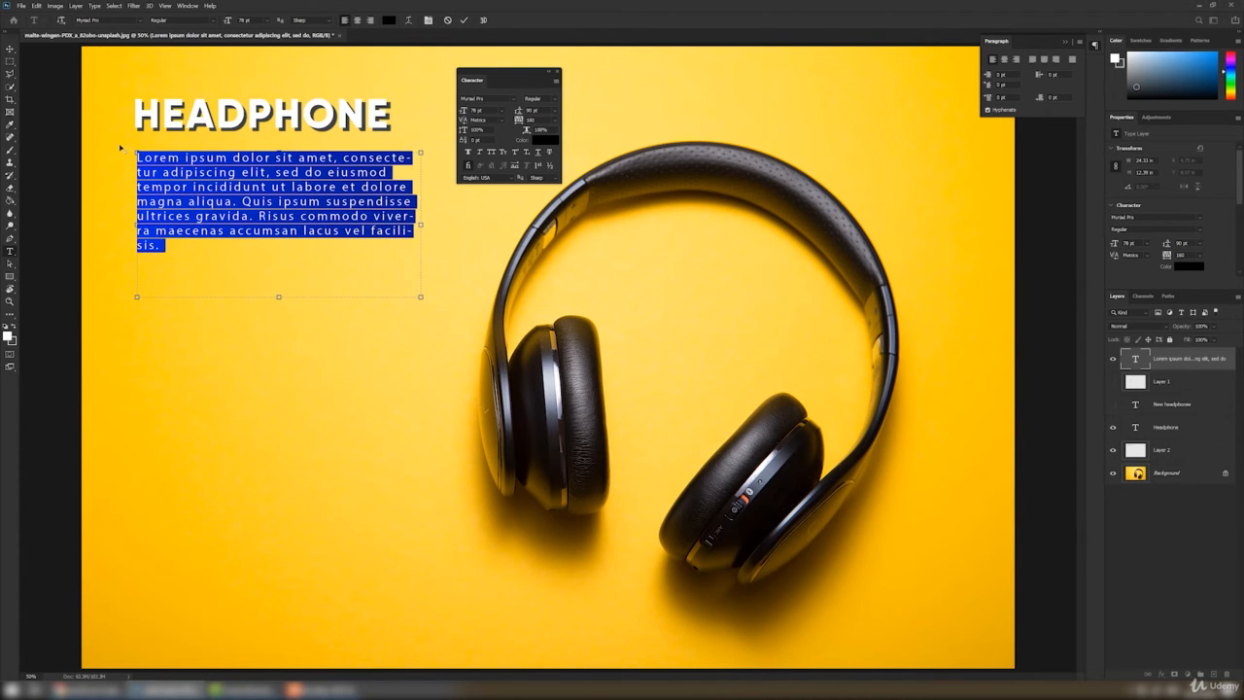
Bring the selected paragraph's letter tracking back to 0.
key("alt+Left")
key("alt+Left")
key("alt+Left")
key("alt+Left")
key("alt+Left")
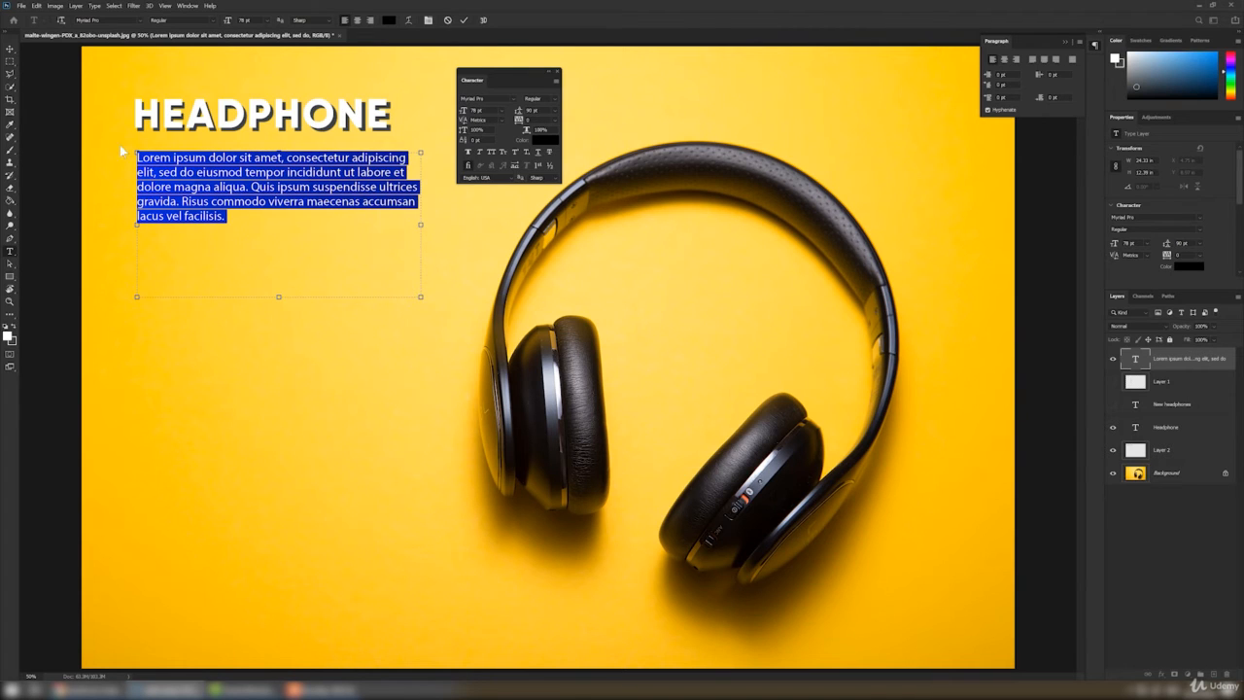
Try a 102 pt leading and 0 kerning on the paragraph, and reset all its character settings to the defaults.
left_click_drag(518, 111, 513, 119)
left_click(500, 118)
left_click(517, 119)
left_click_drag(521, 111, 520, 121)
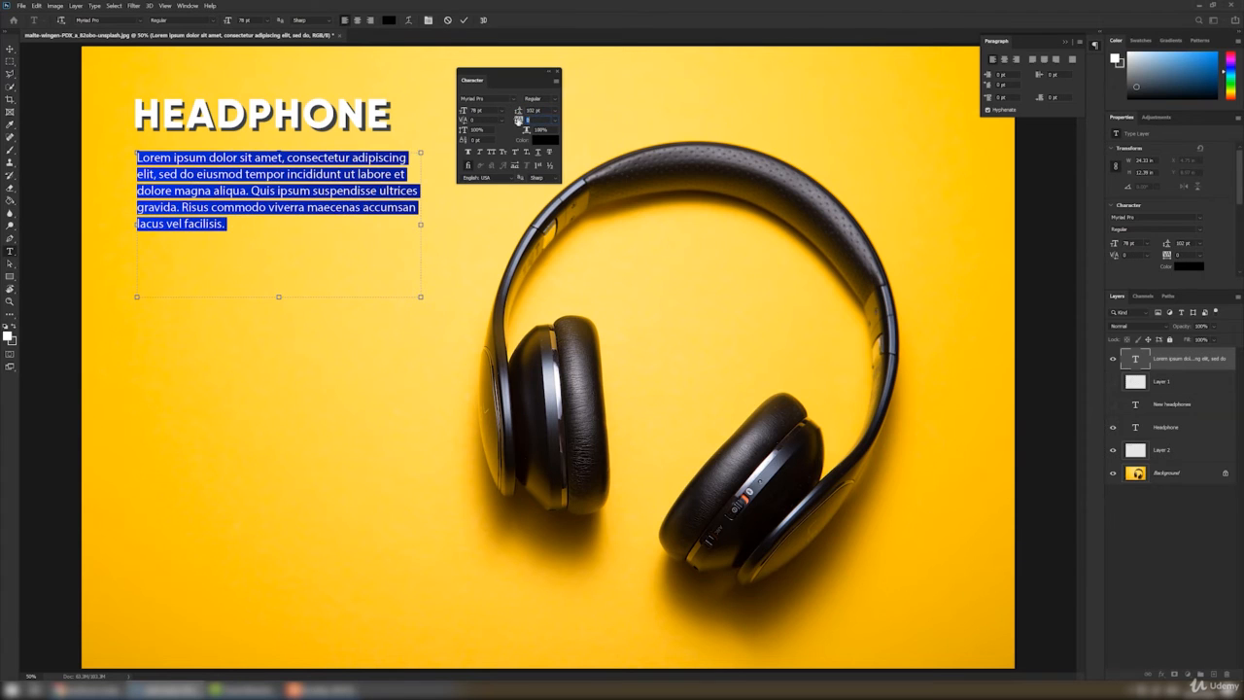
left_click(556, 79)
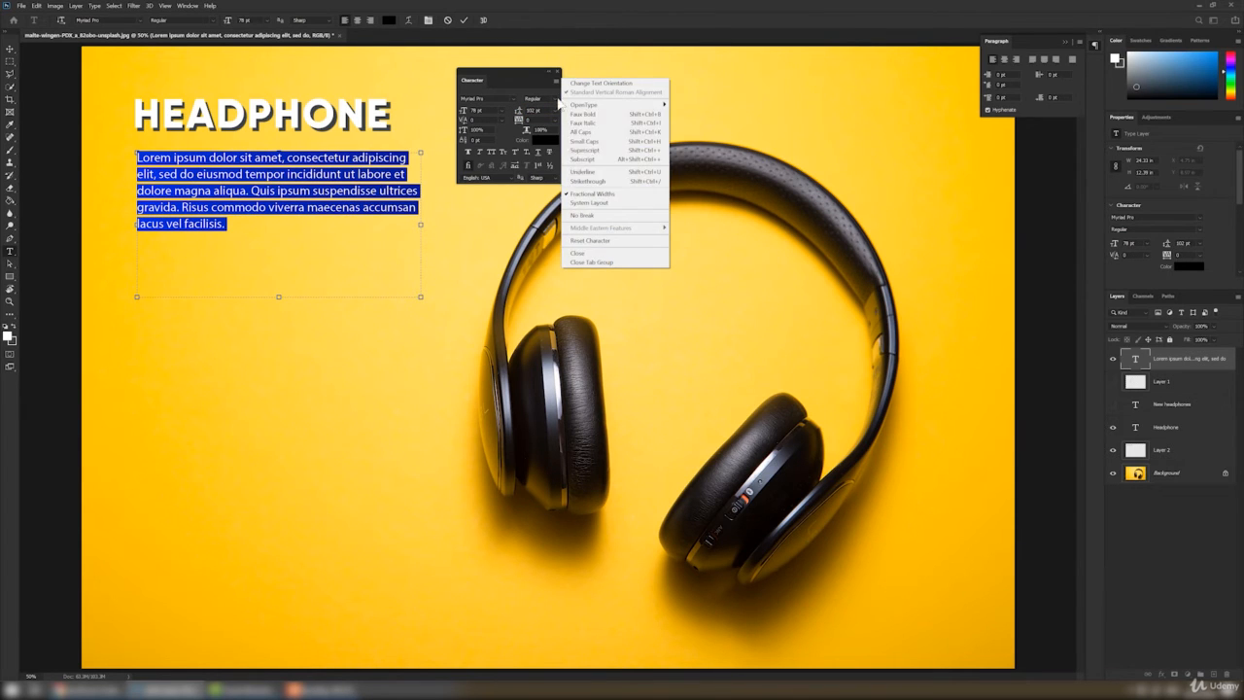
left_click(590, 240)
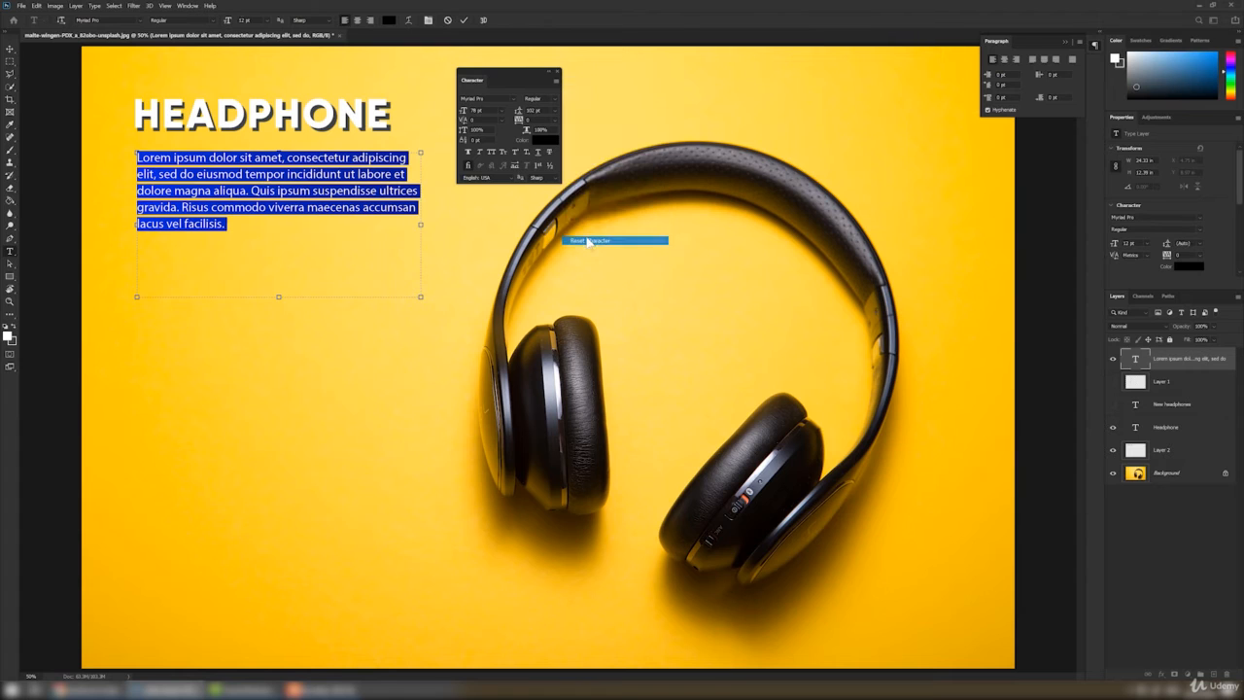
Set the selected lorem ipsum paragraph's font size to 72 pt and deselect the text.
left_click(501, 109)
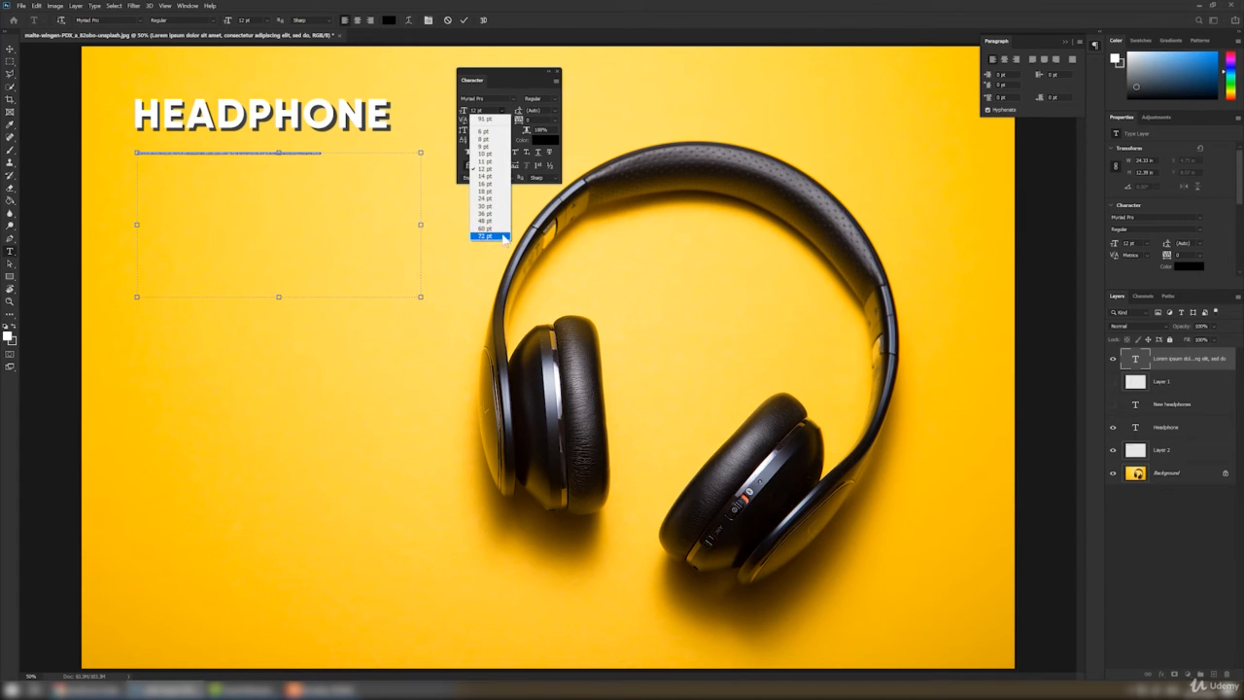
left_click(491, 235)
left_click(387, 170)
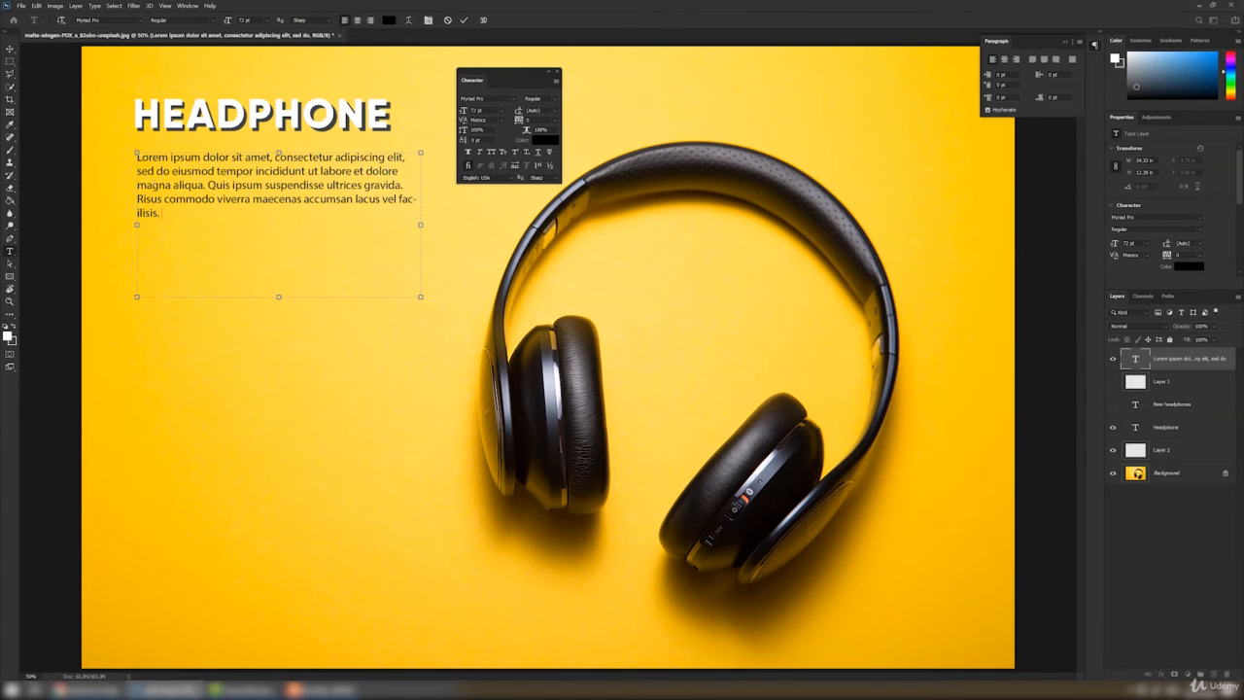
key("ctrl+a")
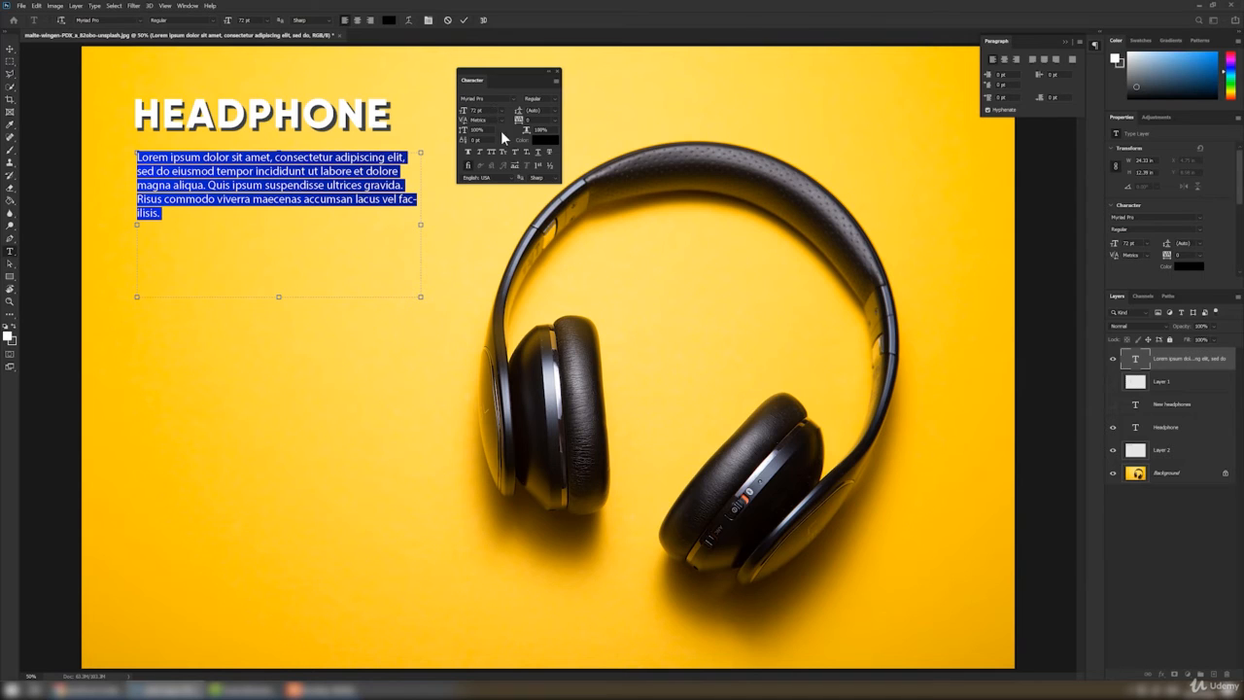
left_click(480, 110)
left_click(529, 109)
left_click(529, 118)
left_click(262, 210)
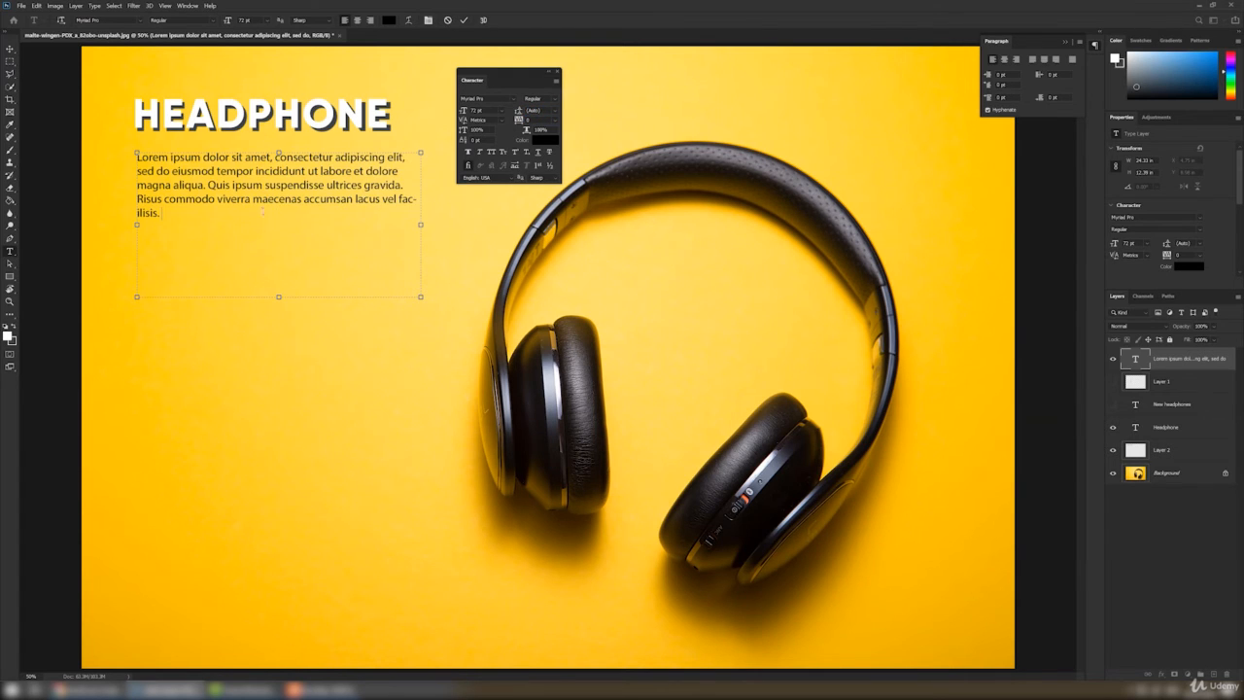
left_click_drag(262, 211, 124, 156)
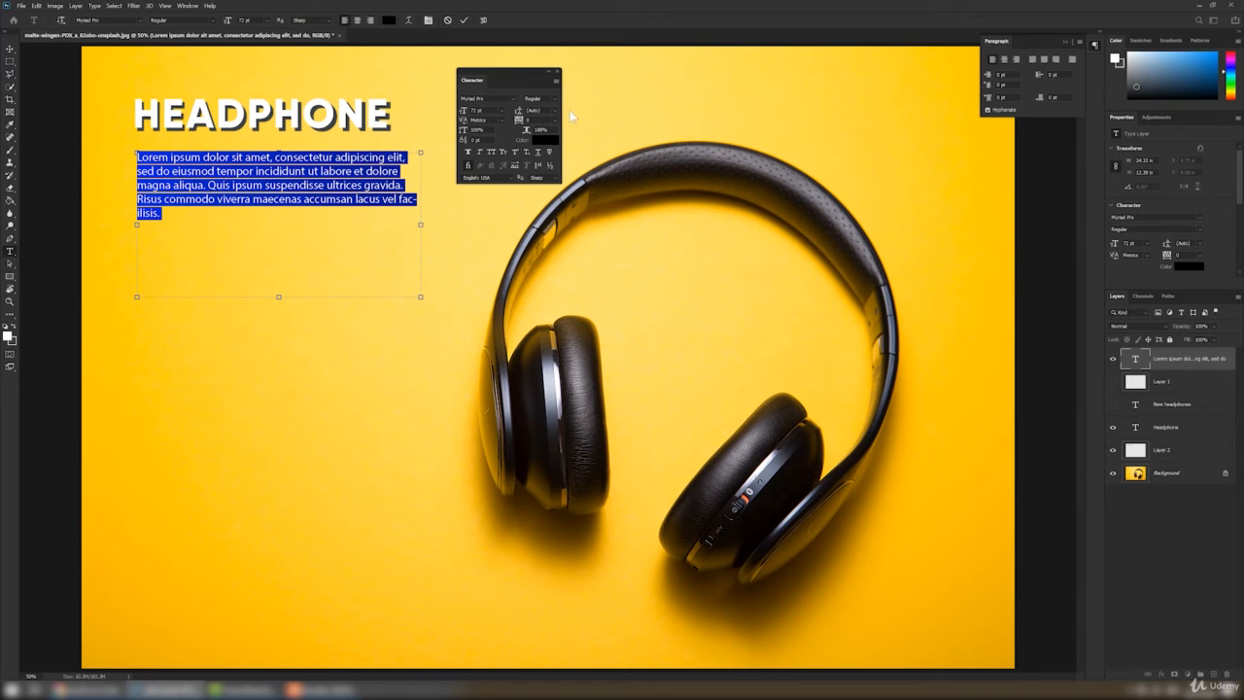
Group the floating Paragraph panel with the Character panel and show the paragraph settings.
left_click(187, 5)
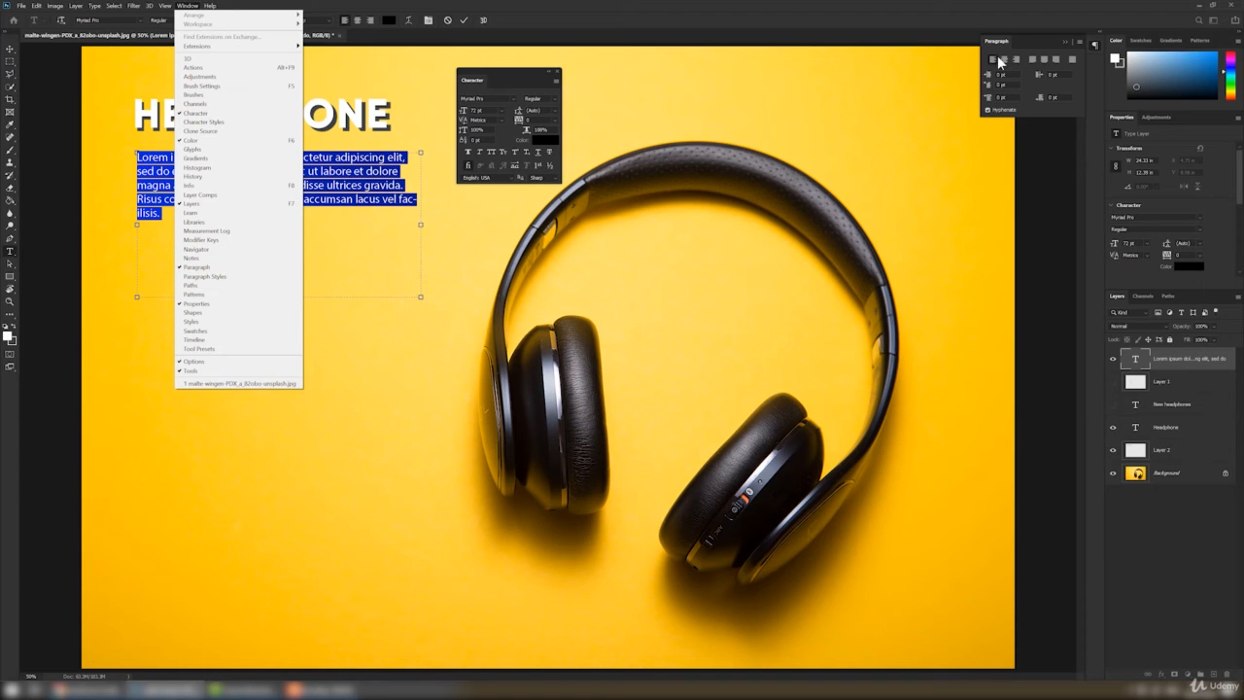
left_click_drag(995, 41, 506, 83)
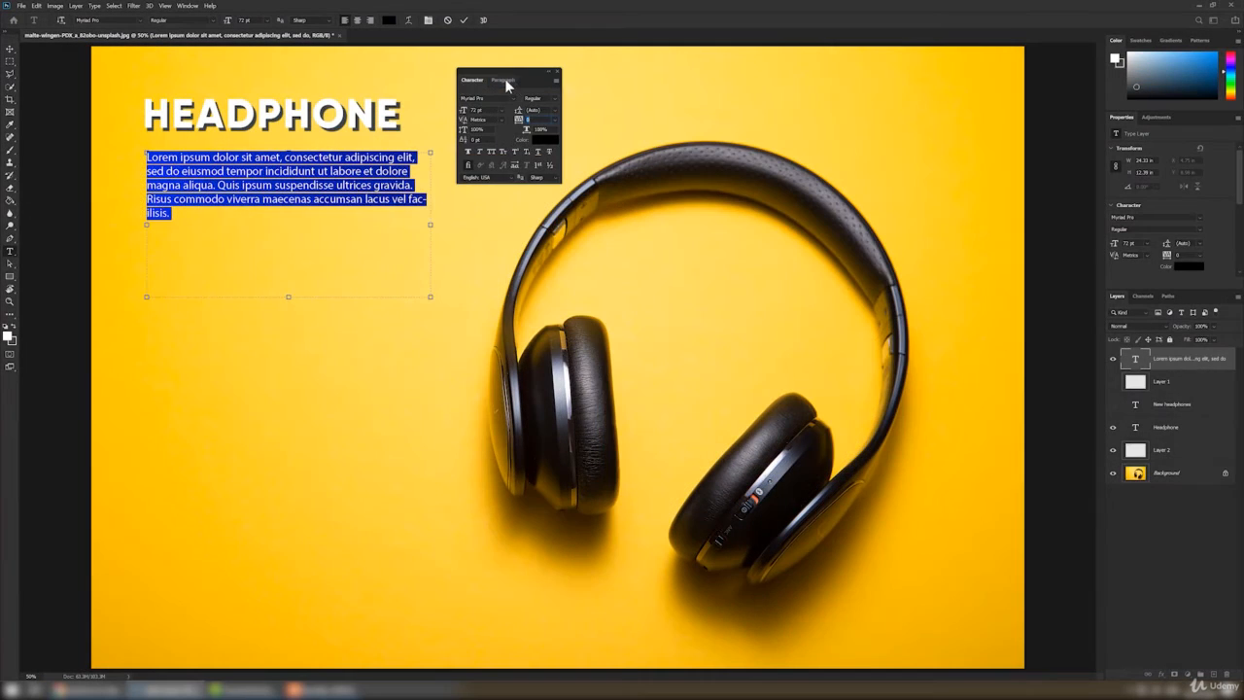
left_click(503, 84)
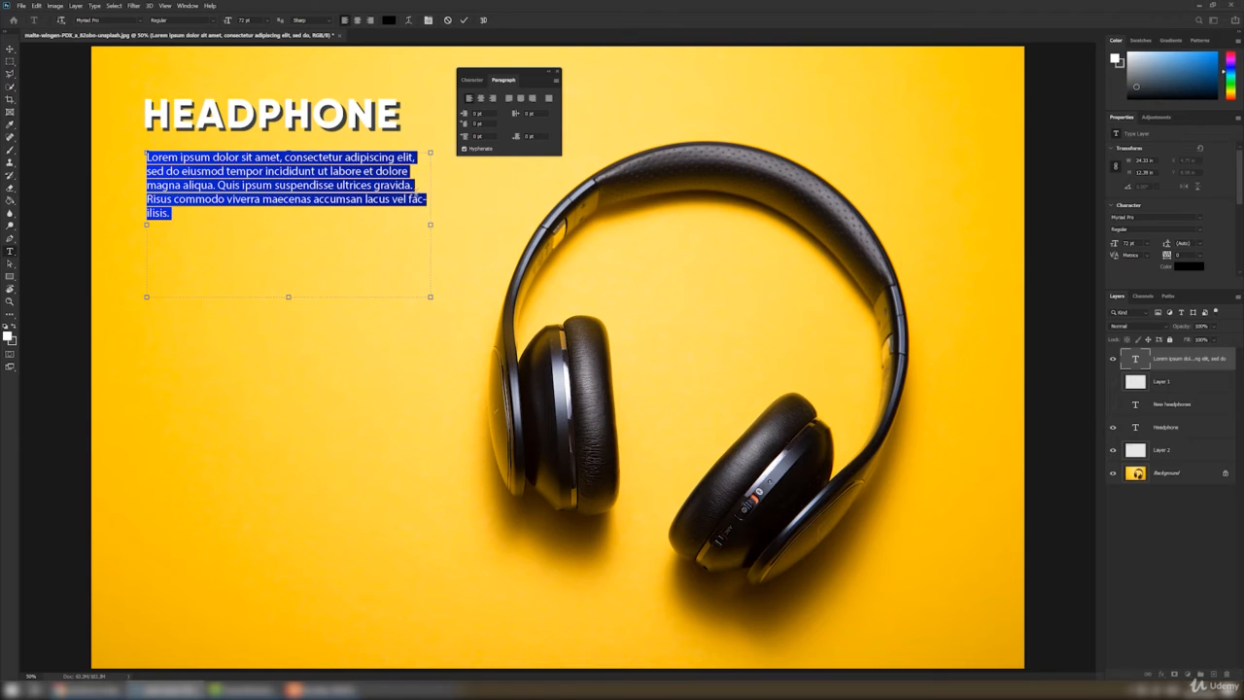
Check the word broken at the line end, select the whole paragraph and turn off its hyphenation.
left_click(418, 199)
left_click_drag(425, 199, 420, 199)
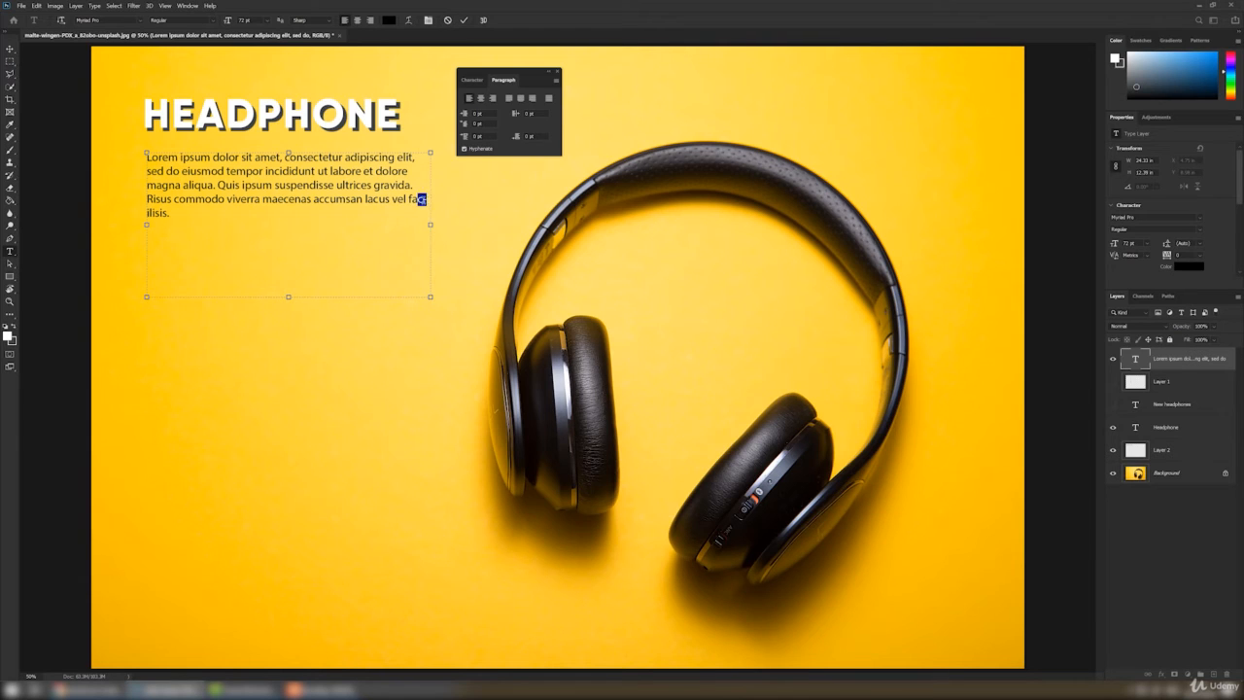
left_click_drag(171, 212, 144, 156)
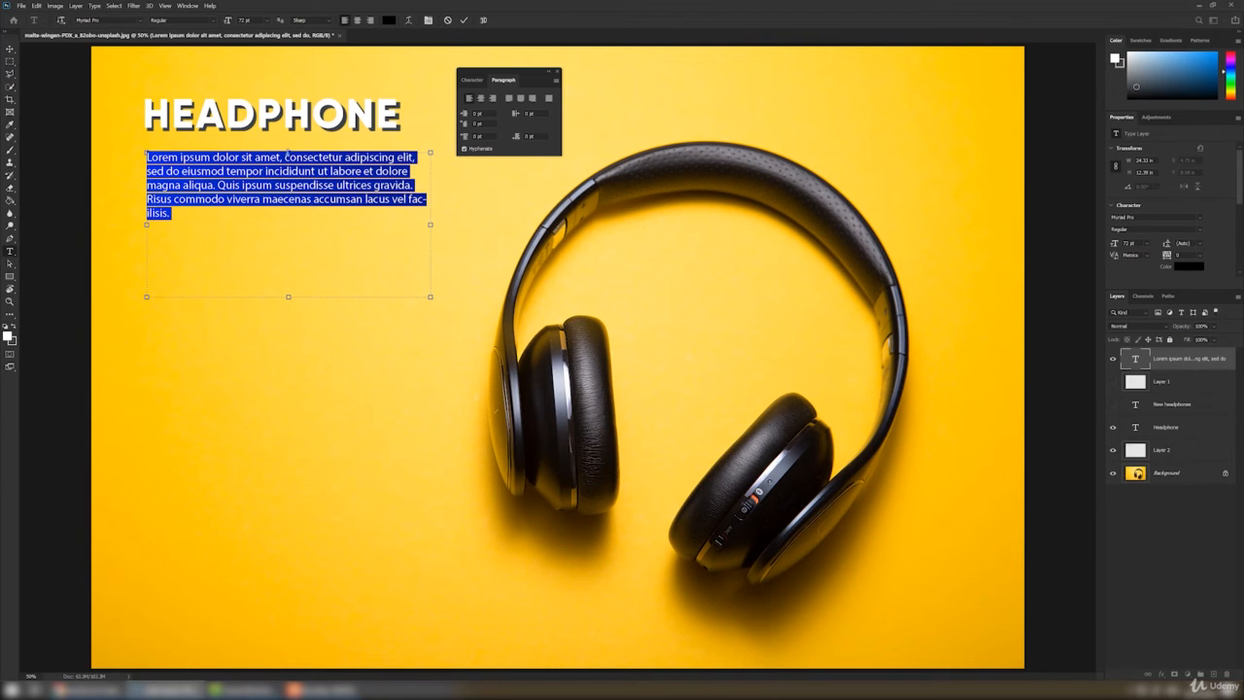
left_click(475, 152)
Try centre and right alignment on the paragraph, followed by each justification option through to justify all.
left_click(480, 99)
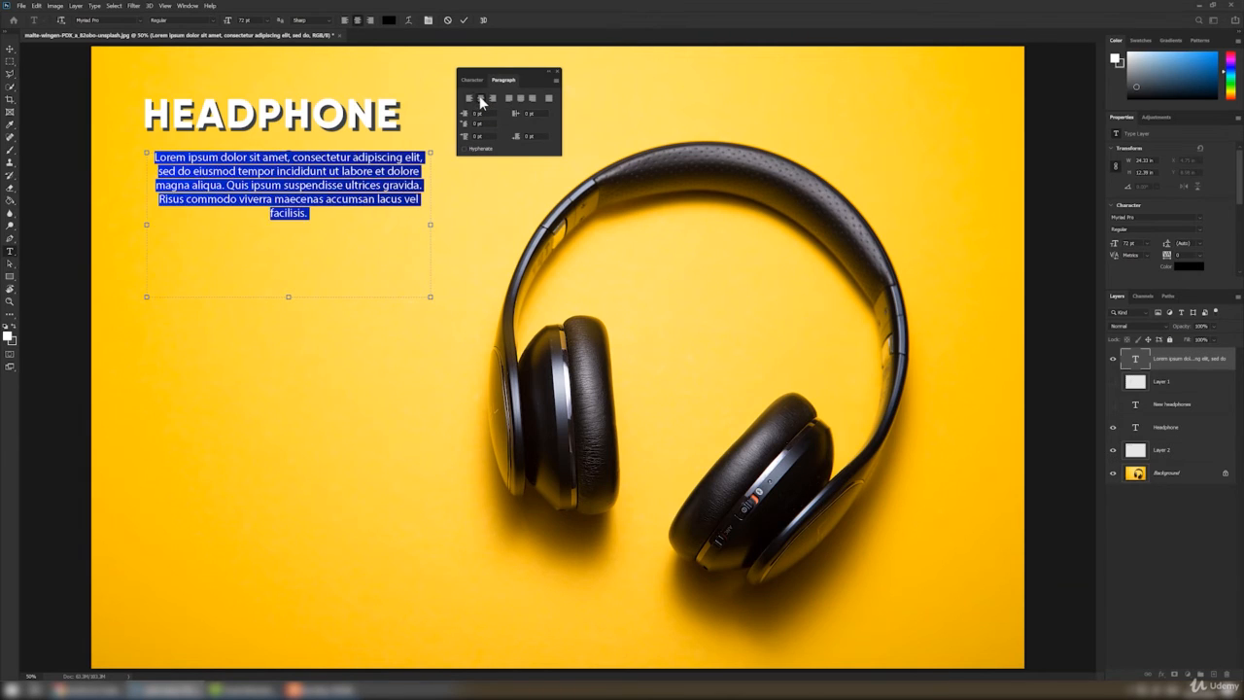
left_click(493, 98)
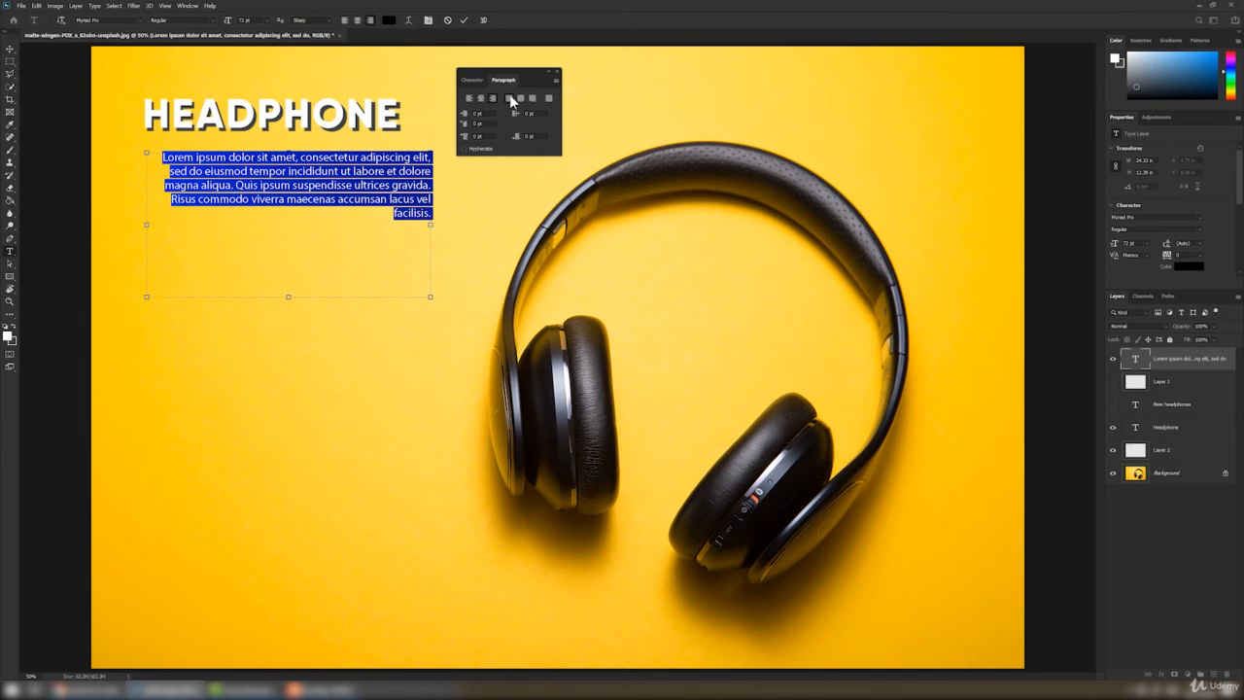
left_click(510, 95)
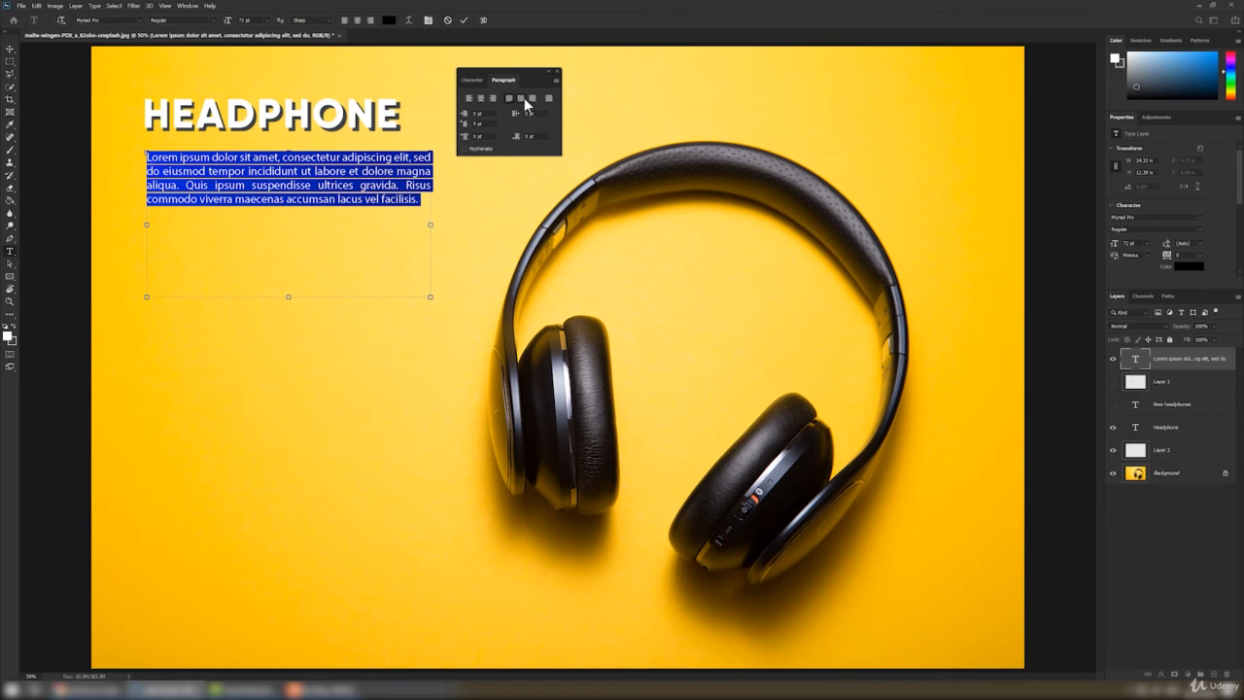
left_click(524, 98)
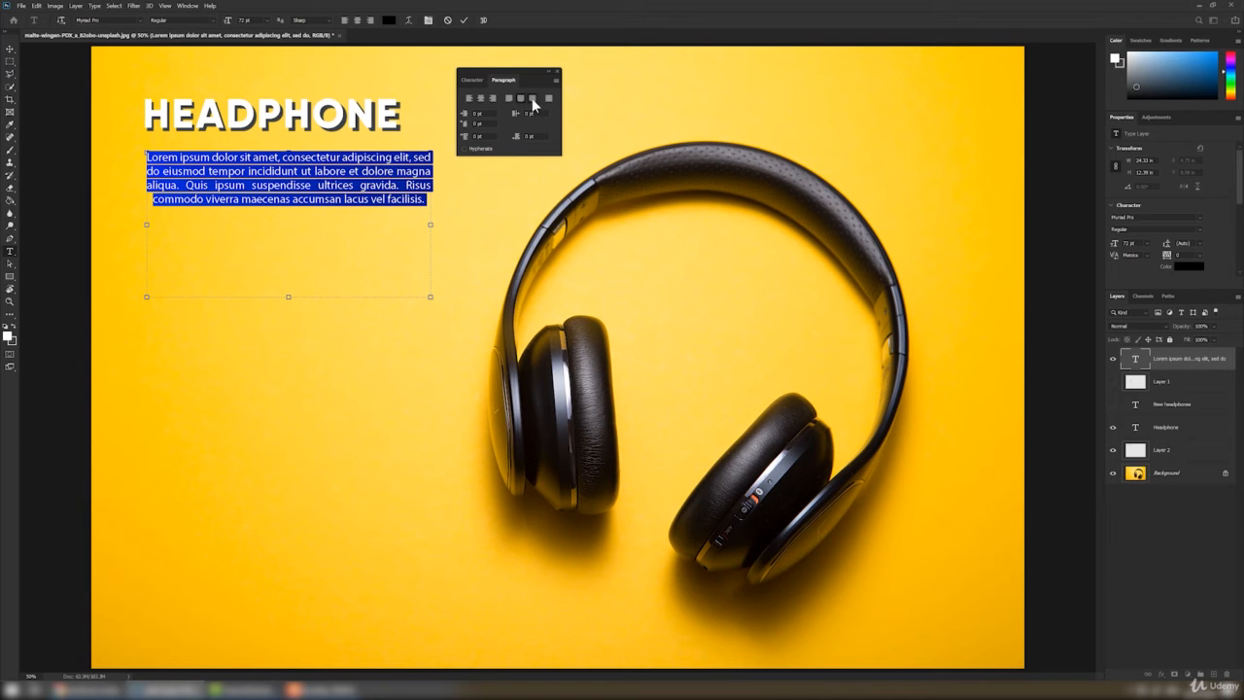
left_click(532, 100)
left_click(549, 98)
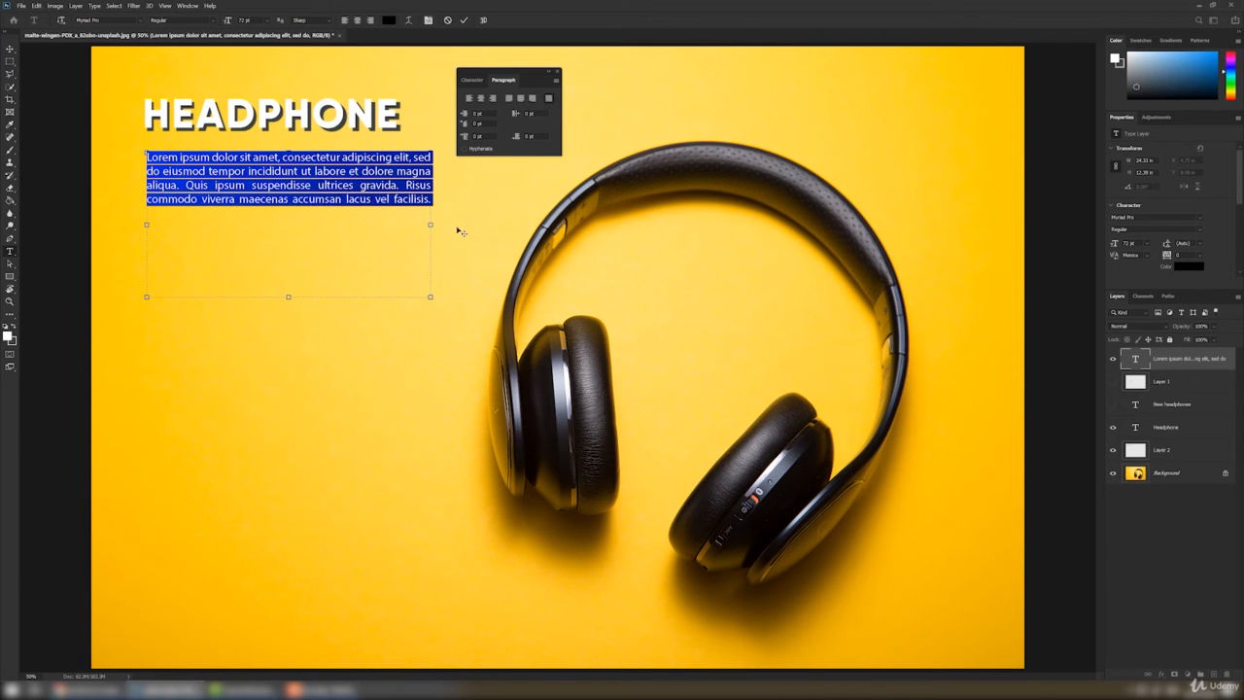
Narrow the paragraph's text box to about 16 in wide.
left_click_drag(427, 225, 372, 226)
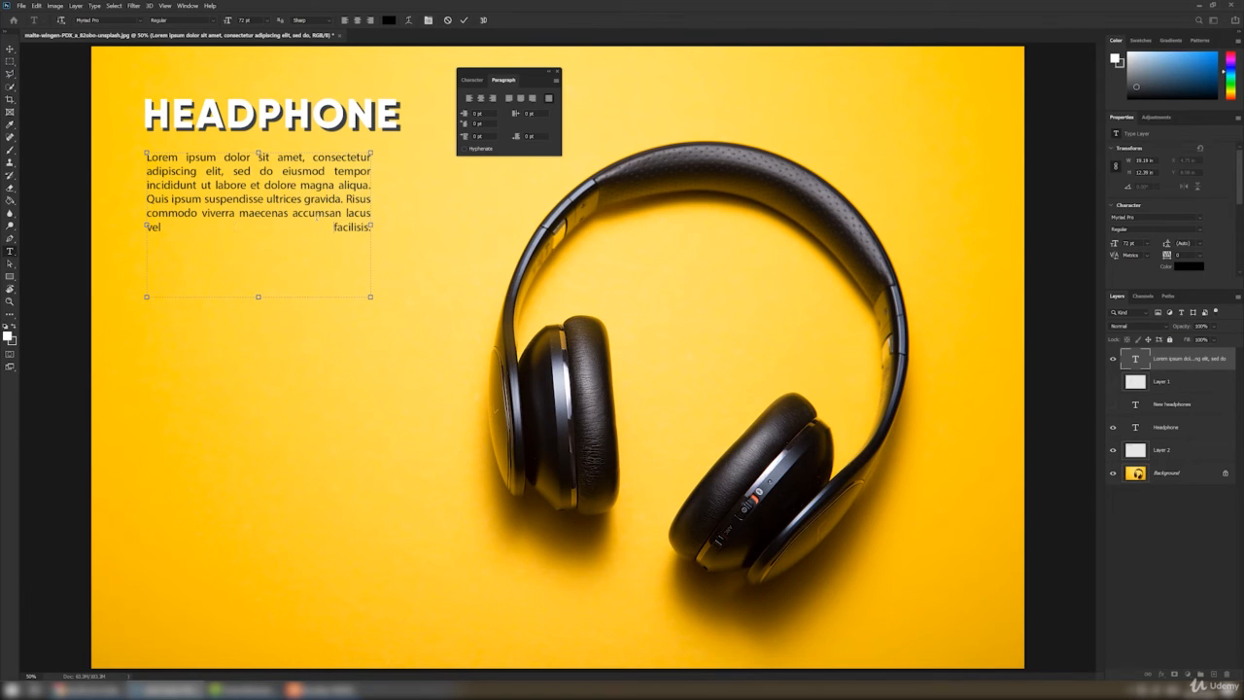
left_click_drag(363, 227, 354, 229)
double_click(214, 226)
left_click_drag(215, 226, 333, 226)
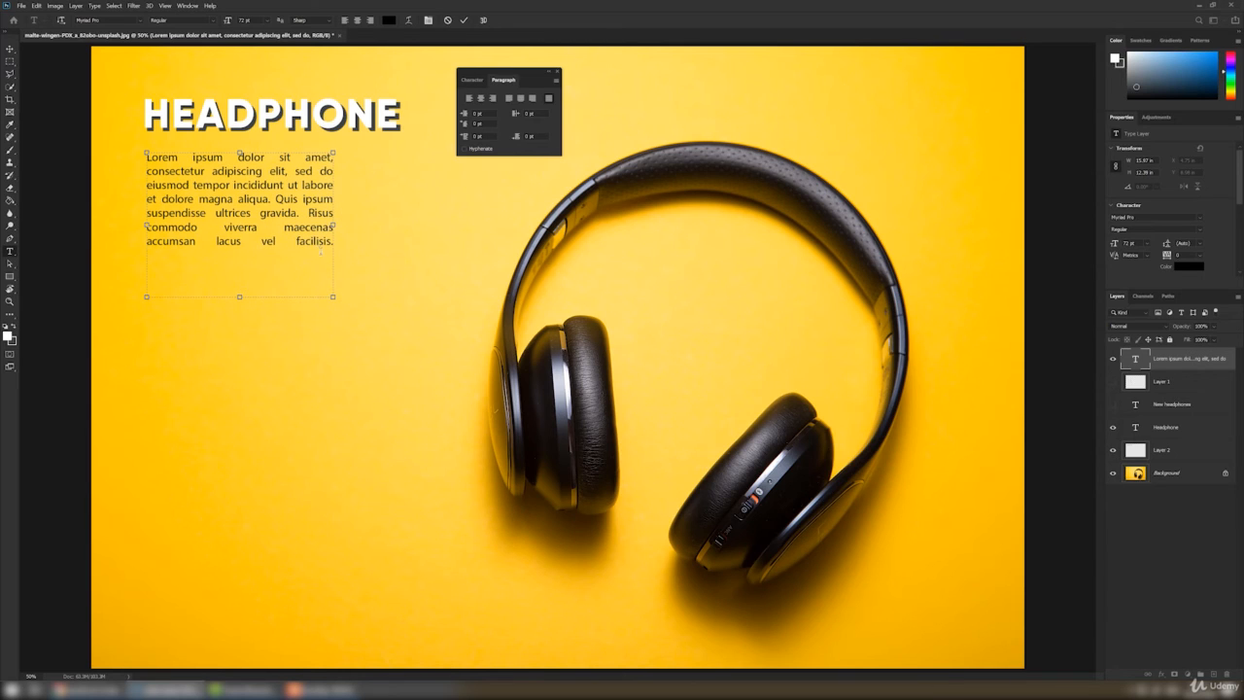
Compare left alignment with justified settings on the whole paragraph, leave it left-aligned and commit the text edit.
key("ctrl+a")
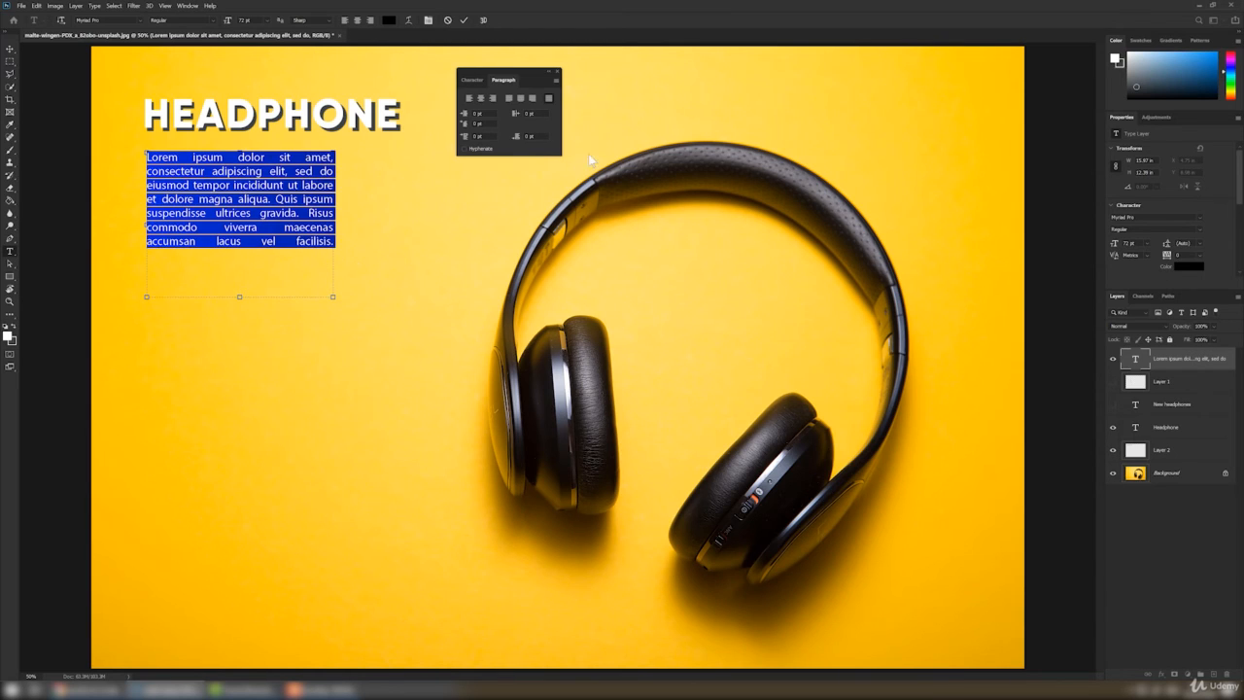
left_click(467, 98)
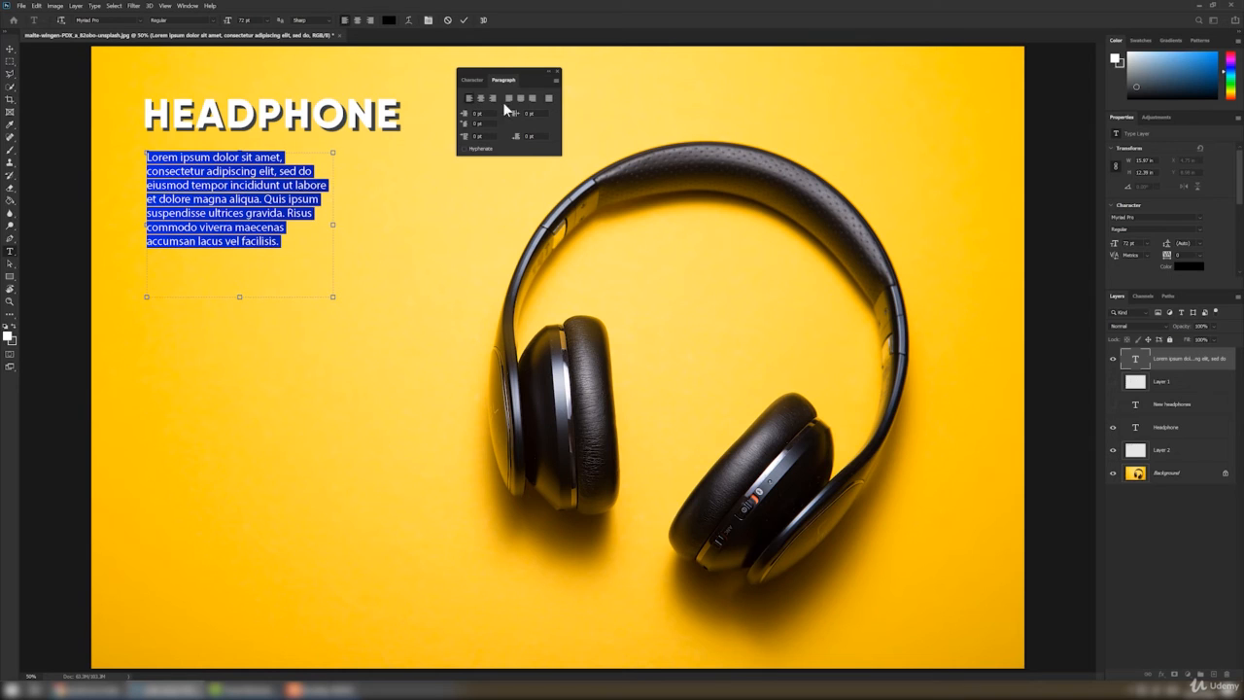
left_click(508, 101)
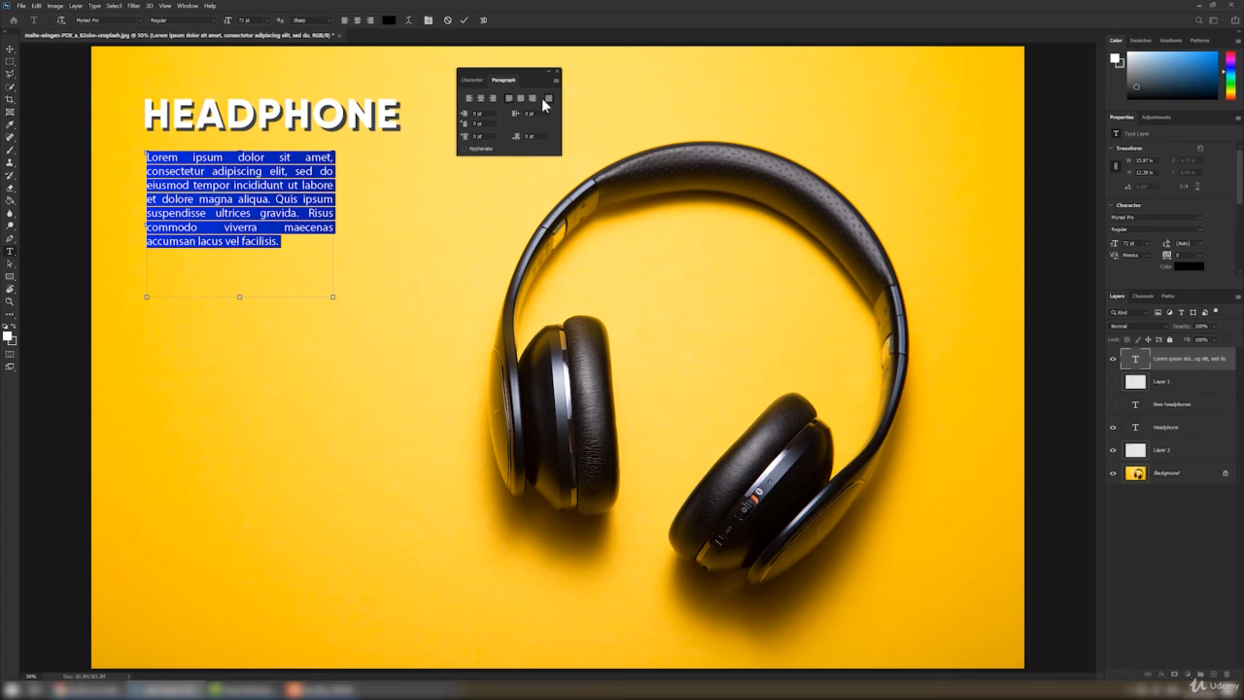
left_click(545, 98)
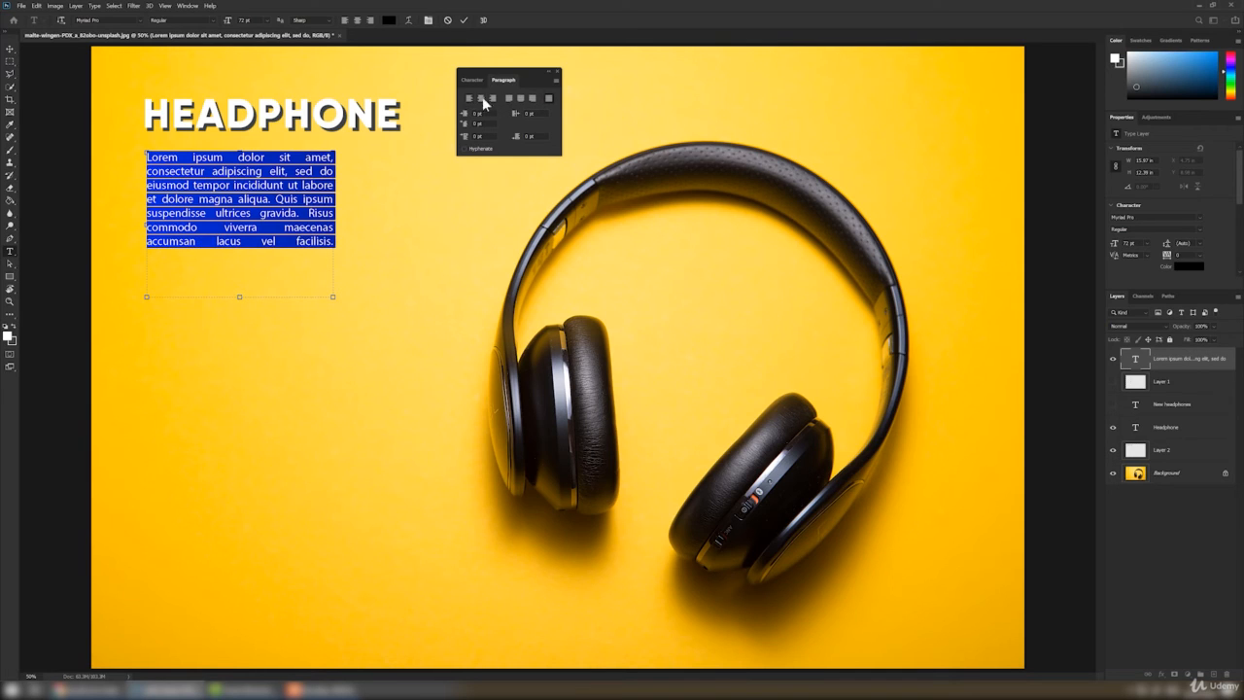
left_click(470, 98)
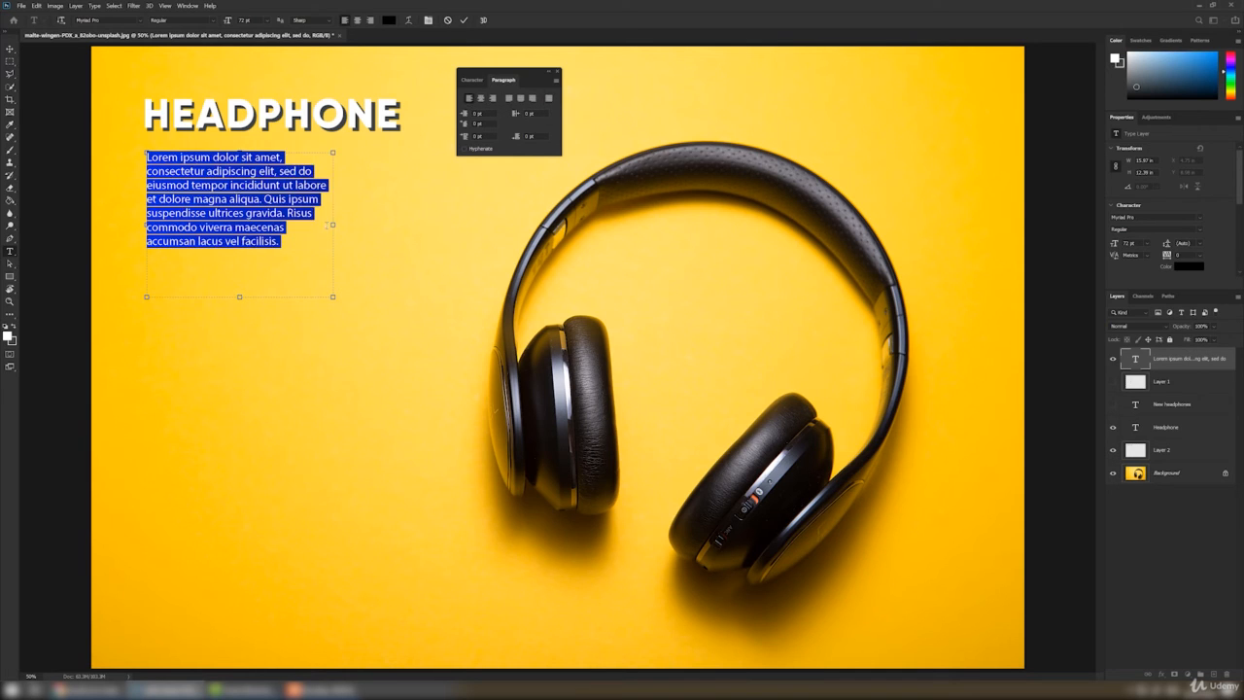
key("ctrl+h")
left_click(463, 22)
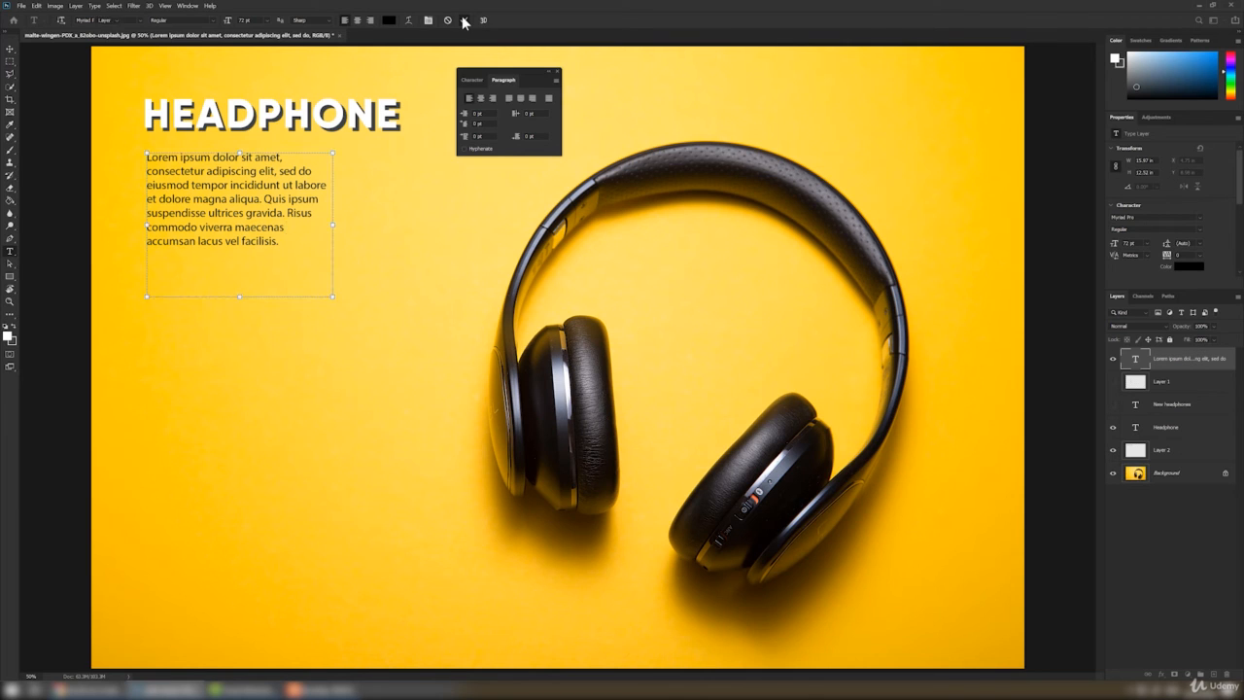
Scale the paragraph text block to about 116% and align its left edge with the HEADPHONE heading.
key("v")
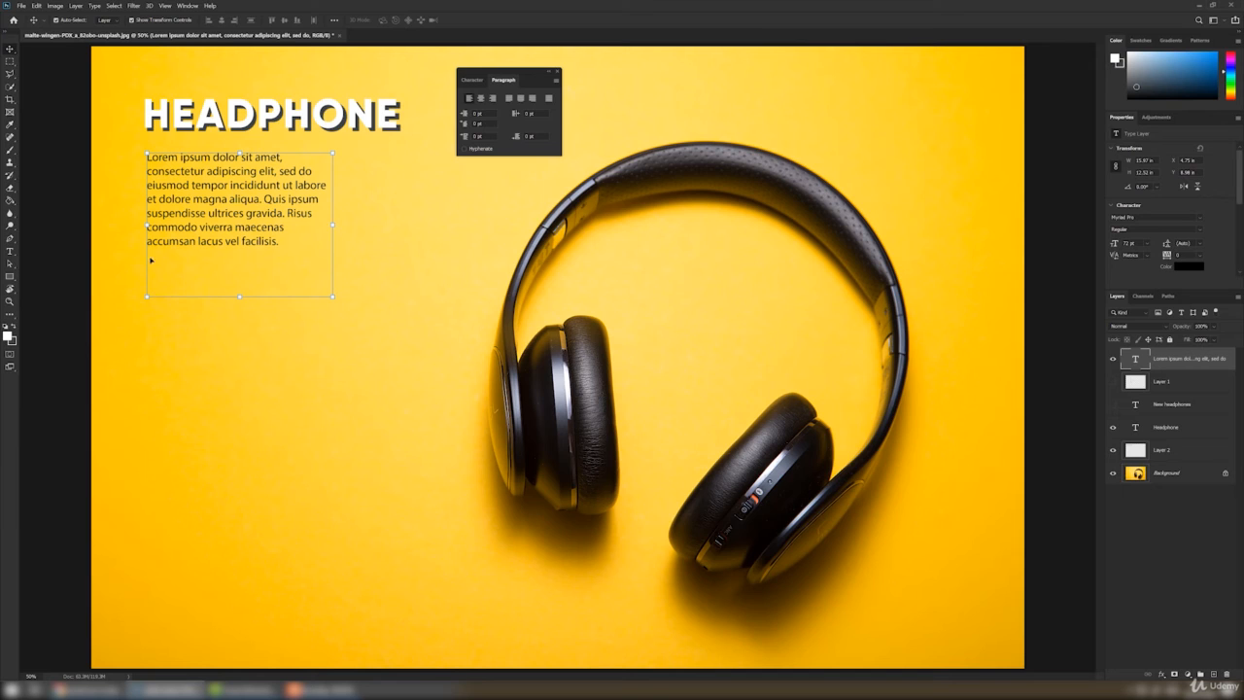
left_click_drag(239, 296, 248, 273)
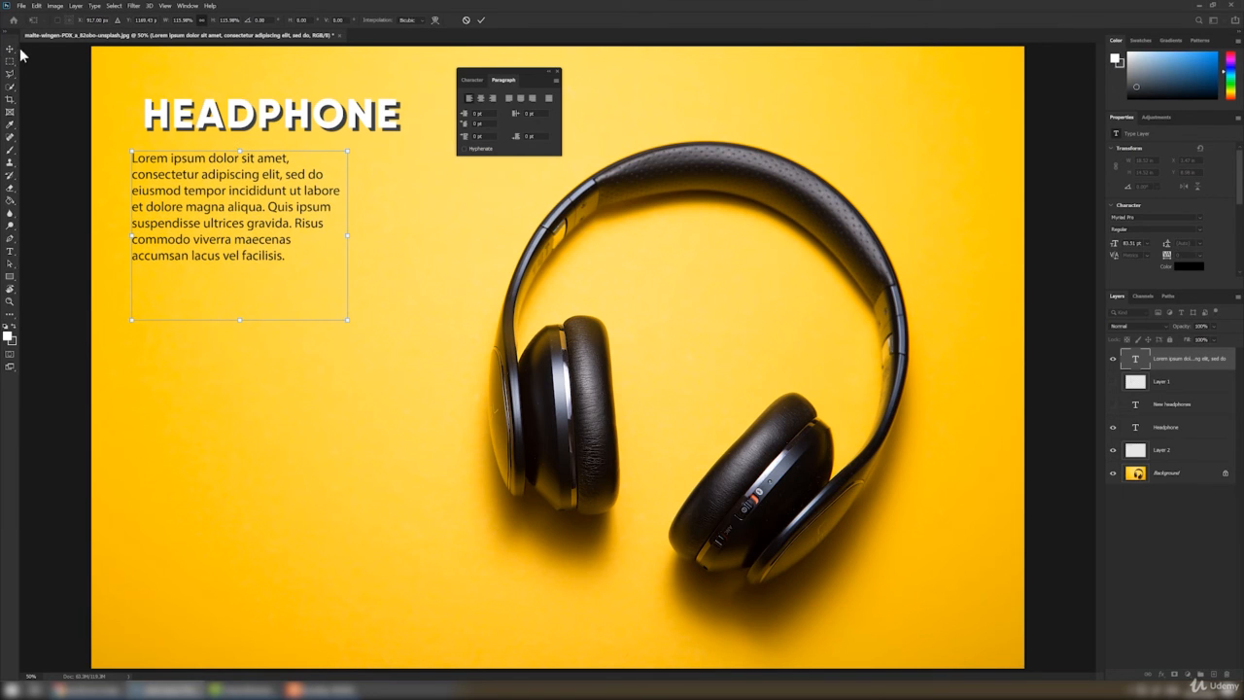
key("Return")
left_click_drag(197, 161, 208, 161)
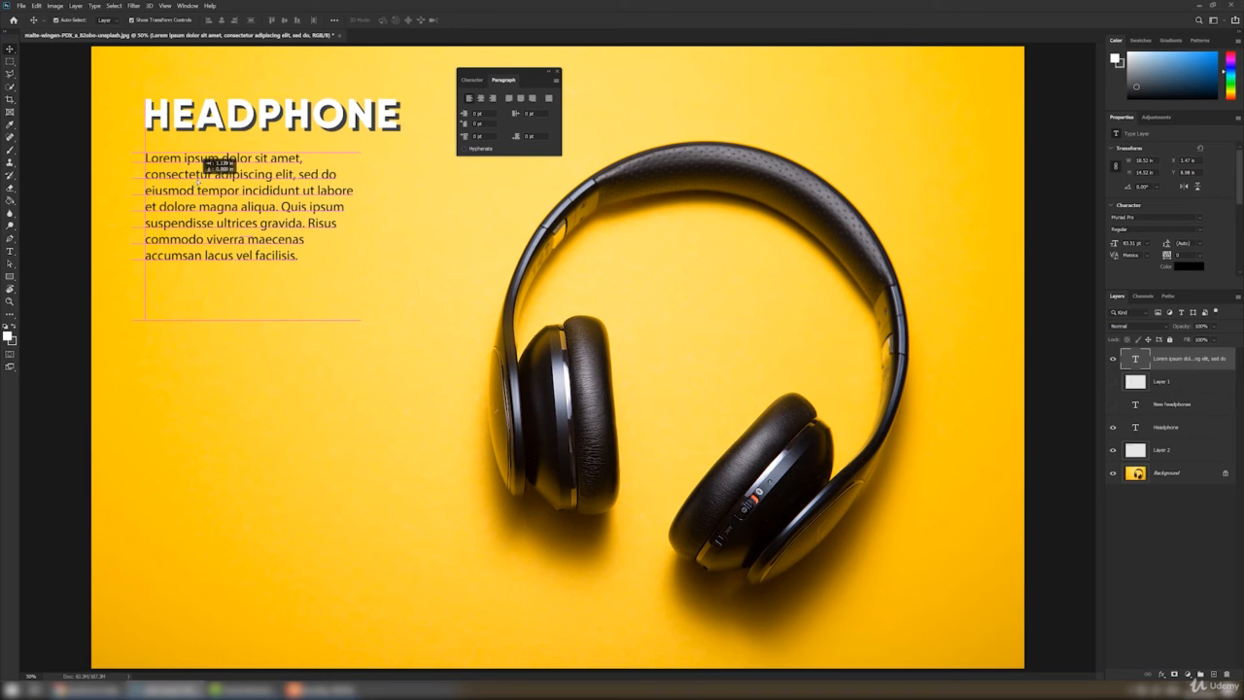
Hide the heading's shadow on Layer 2 and fill the HEADPHONE text with the dark grey background colour.
left_click(226, 118)
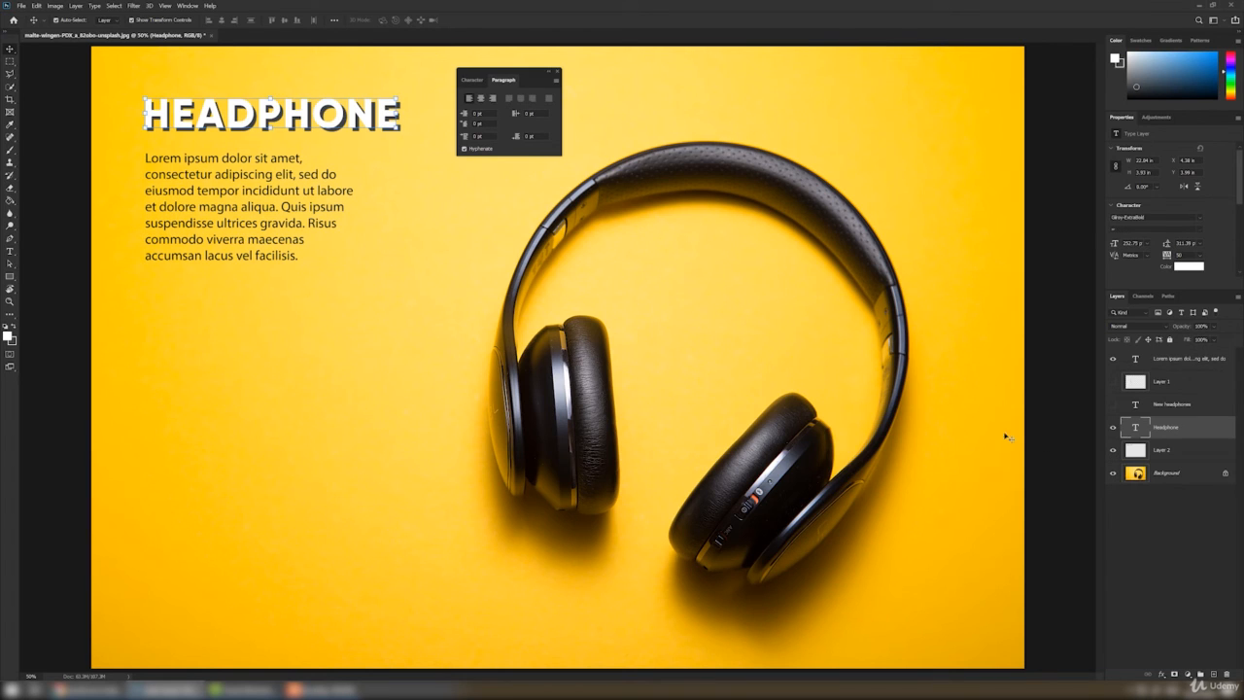
left_click(1113, 450)
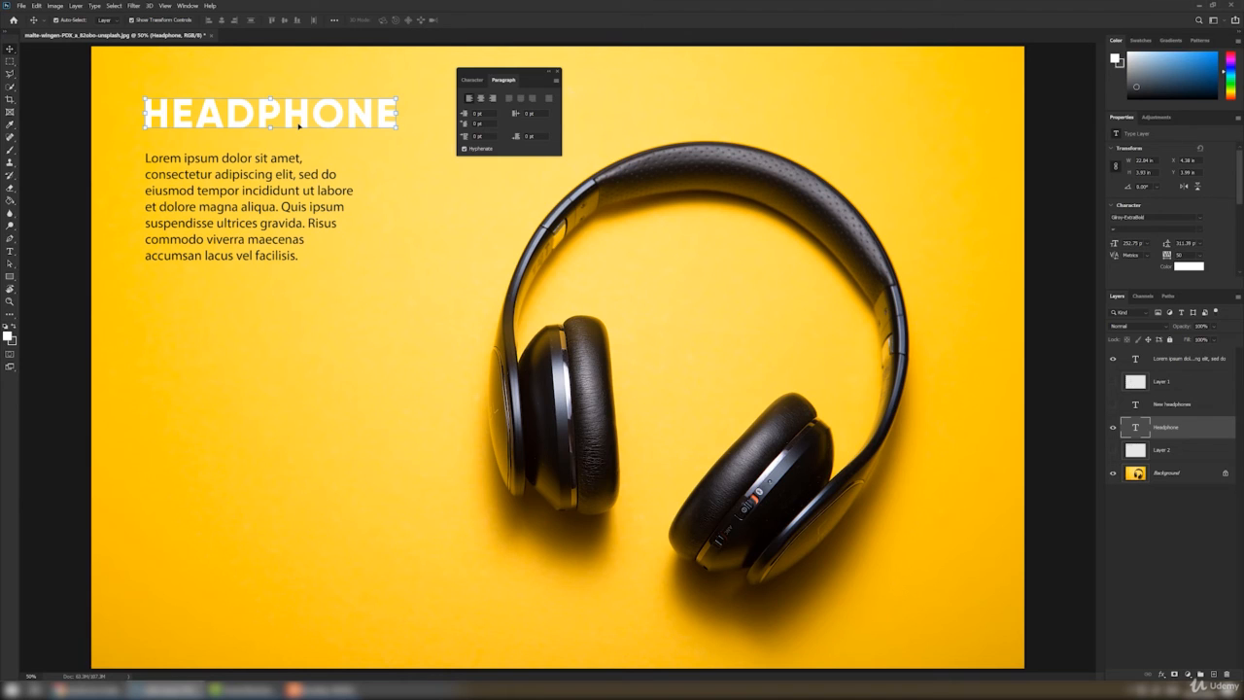
key("ctrl")
key("ctrl+BackSpace")
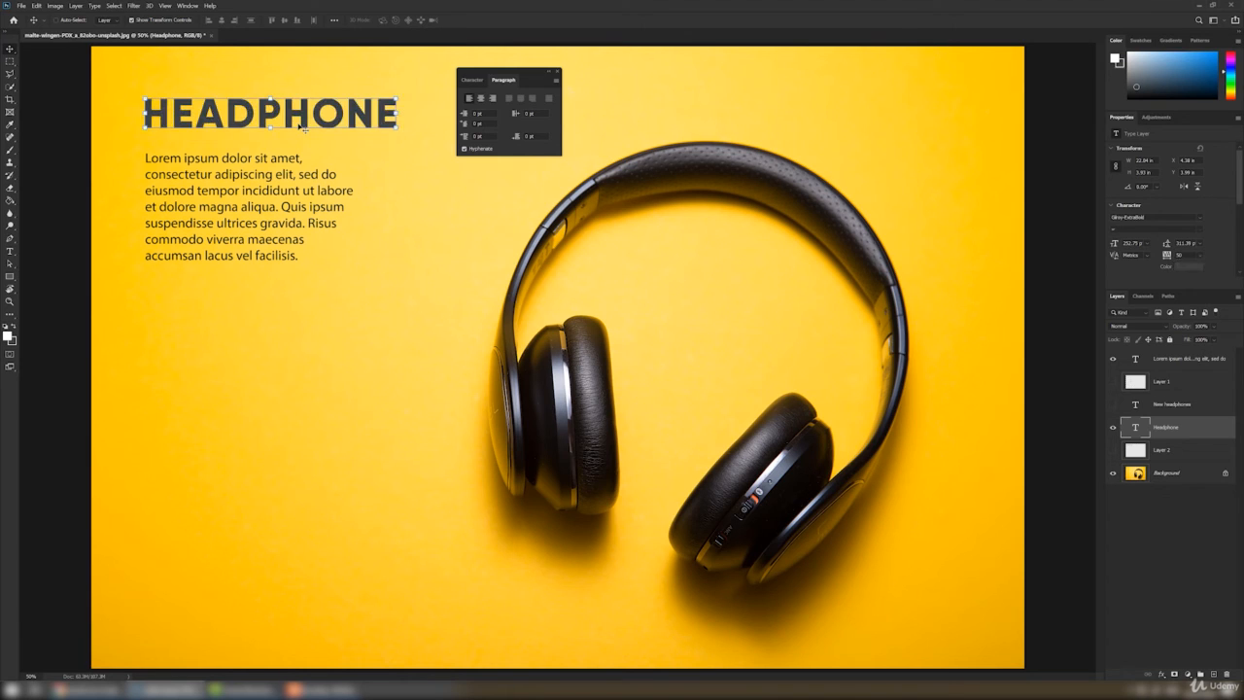
Select the paragraph's text and try Faux Bold and Faux Italic on it, turning both off again.
left_click(291, 195, "ctrl")
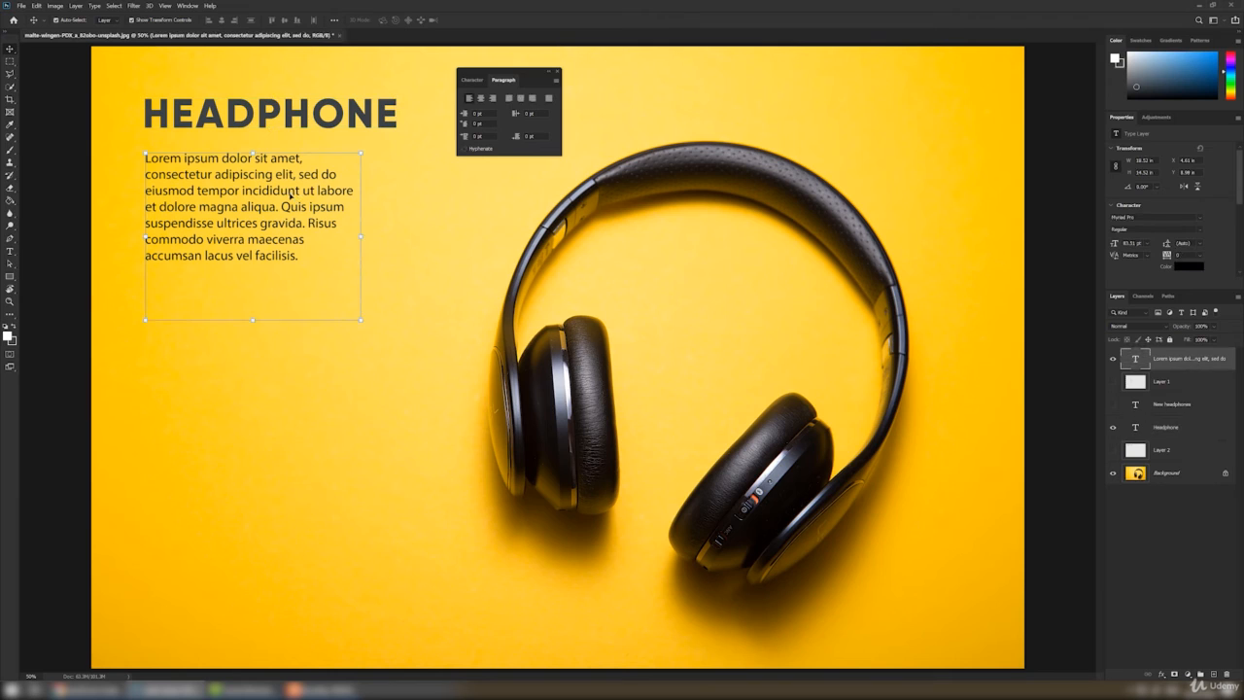
left_click(472, 80)
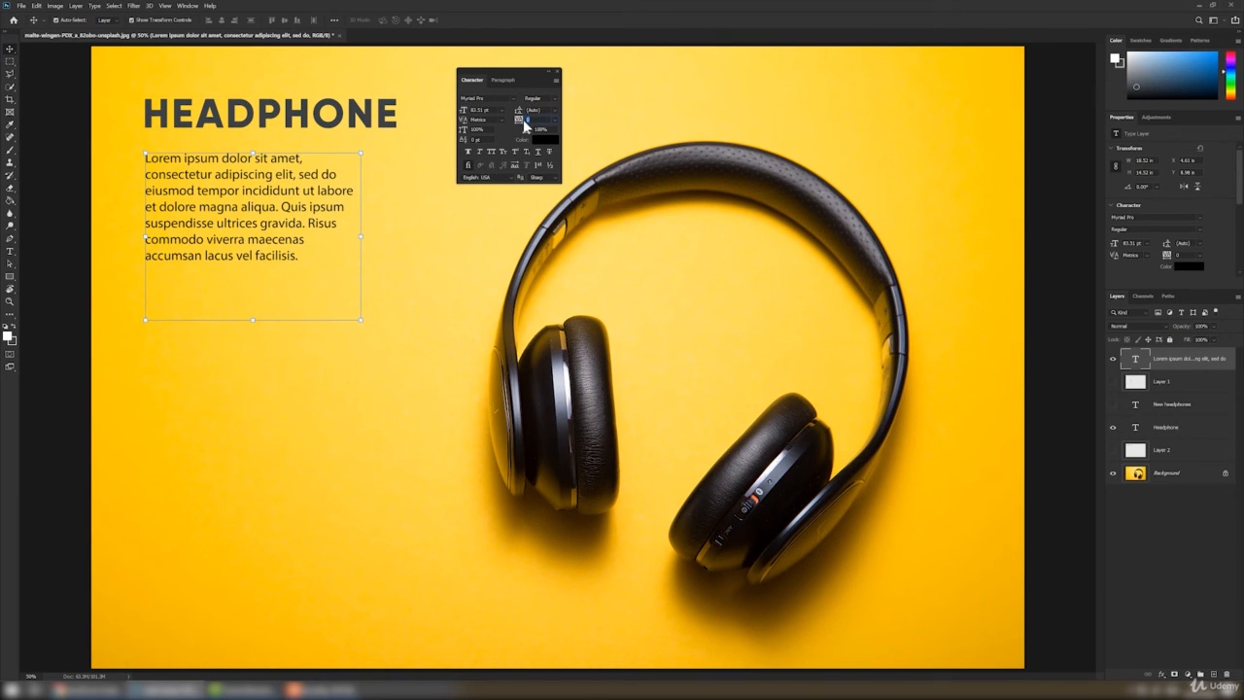
key("Return")
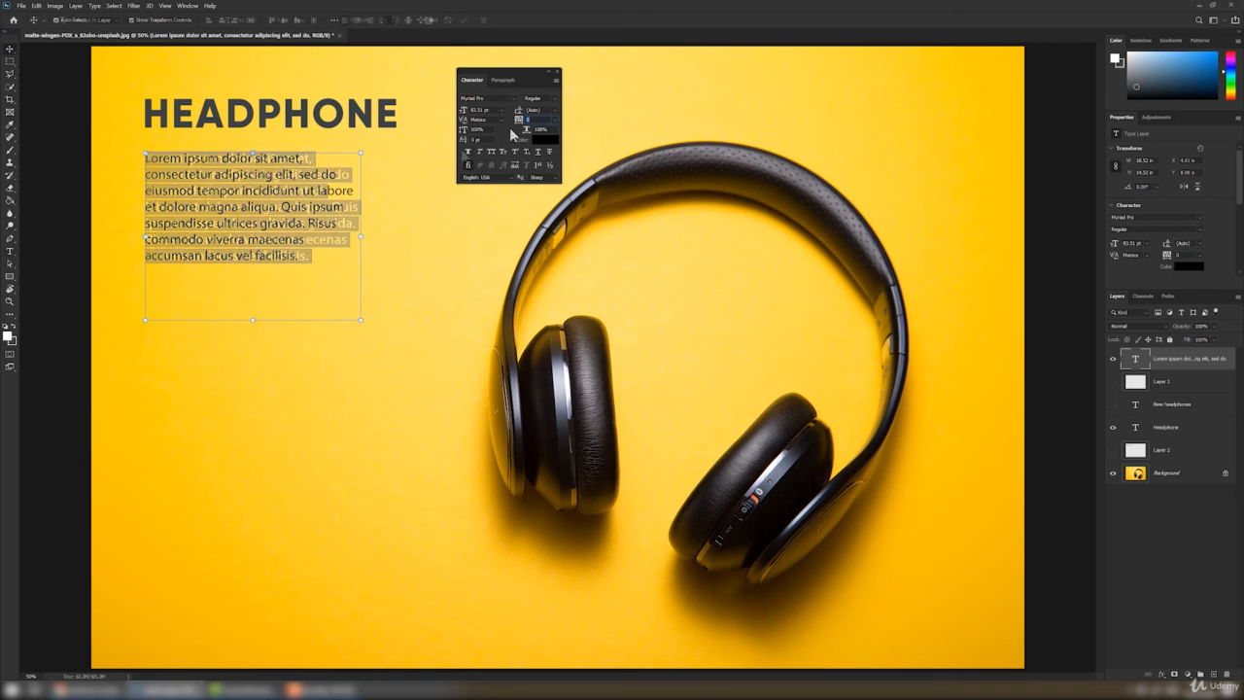
left_click(467, 150)
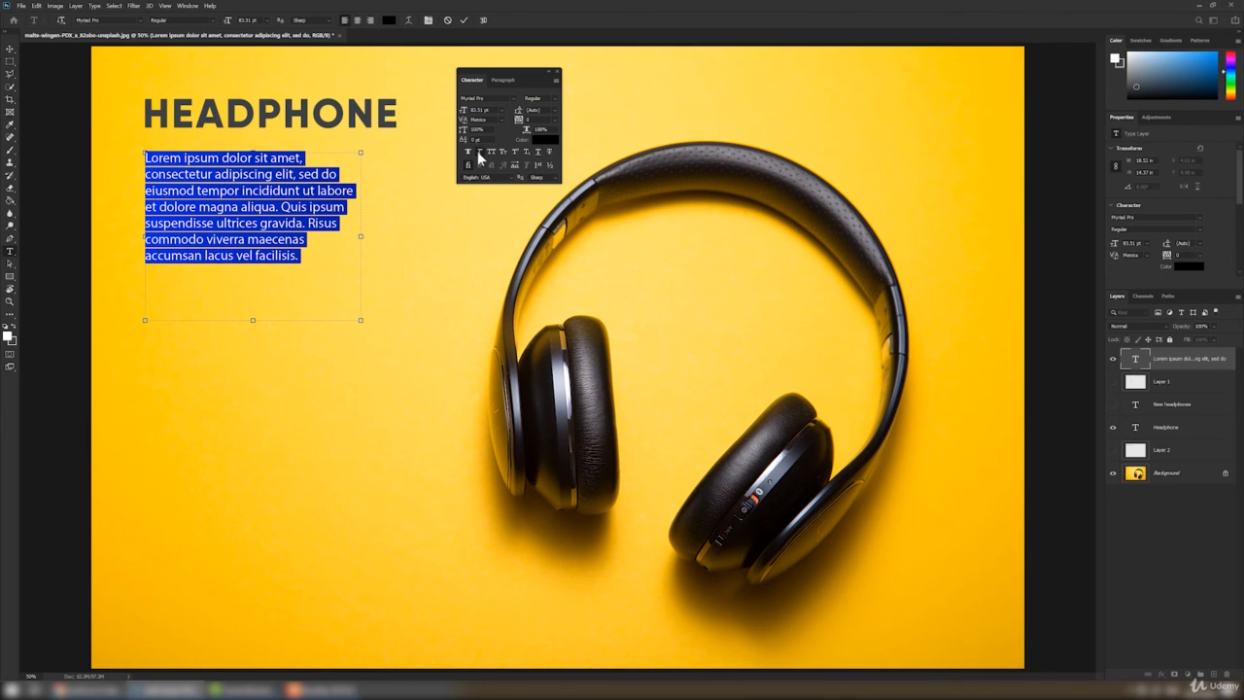
left_click(477, 151)
left_click(478, 150)
Try All Caps on the selected paragraph and switch it to Small Caps instead.
left_click(491, 154)
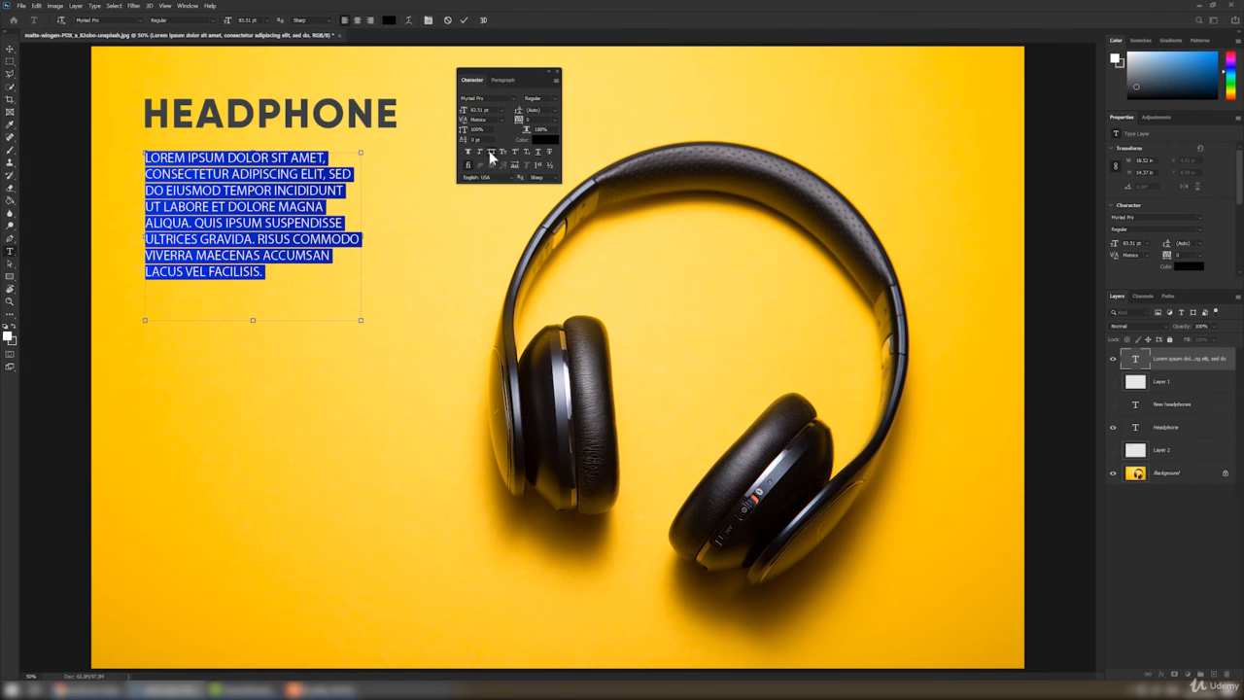
left_click(491, 154)
left_click(504, 150)
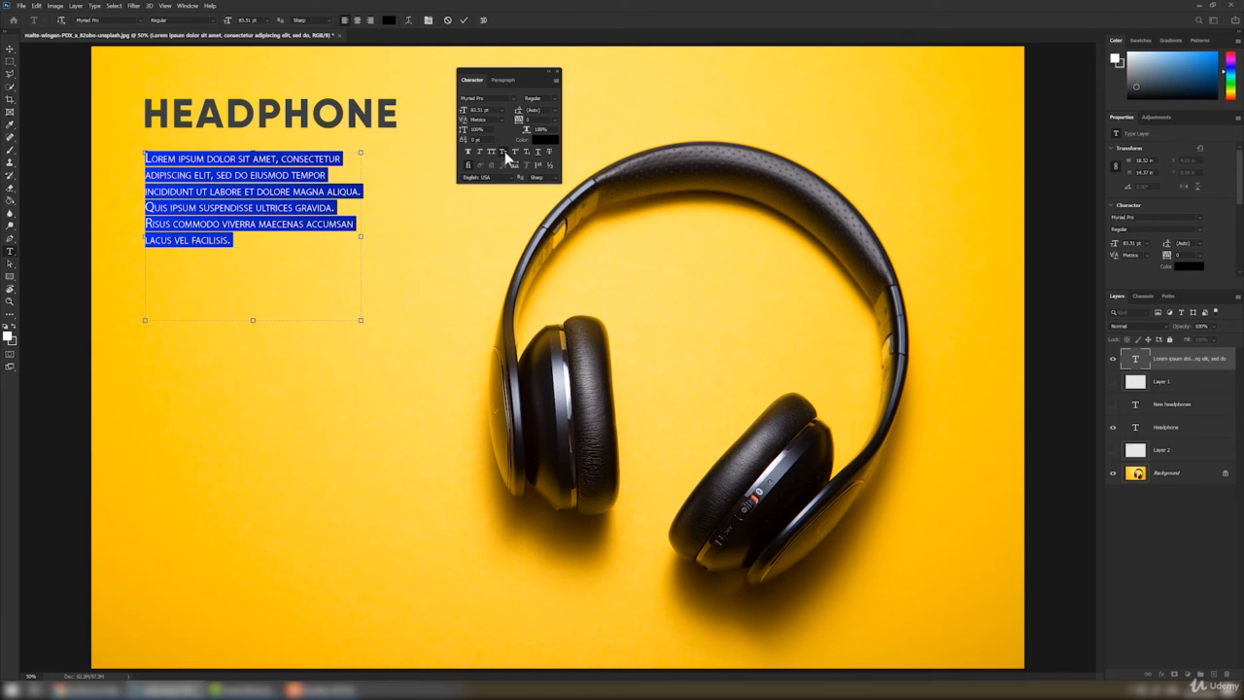
Turn off Small Caps for the paragraph and make the final "s" of "maecenas" superscript.
left_click(505, 151)
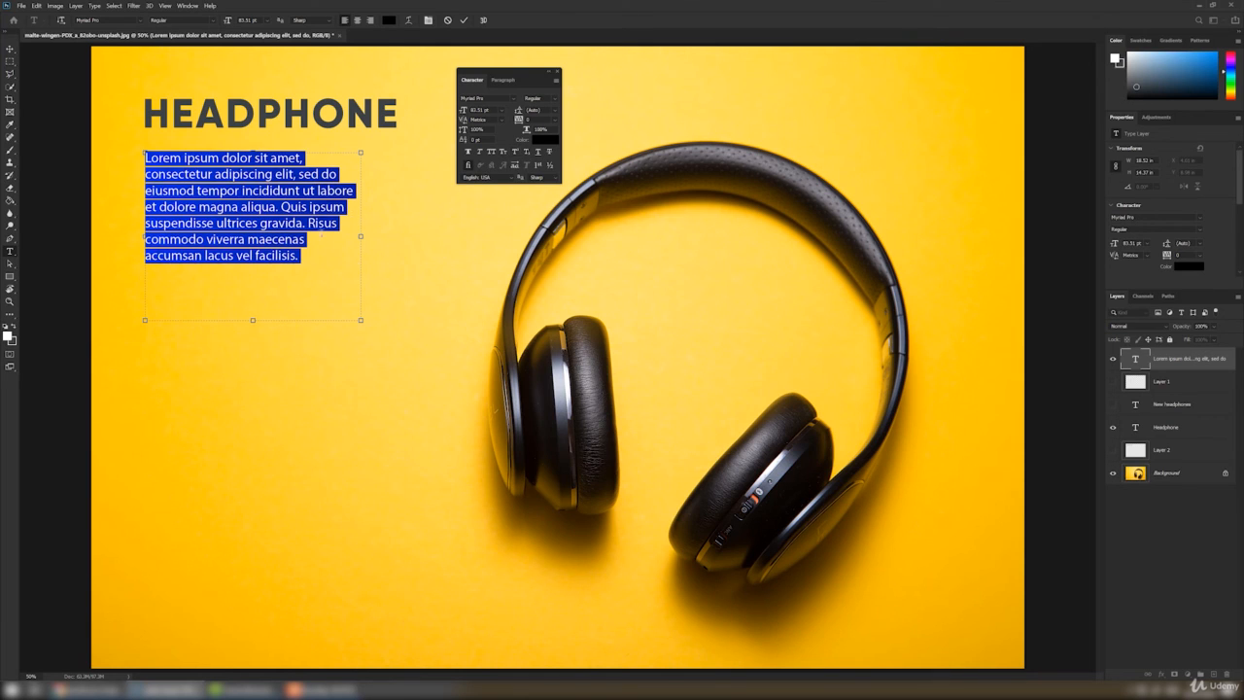
left_click_drag(308, 240, 299, 240)
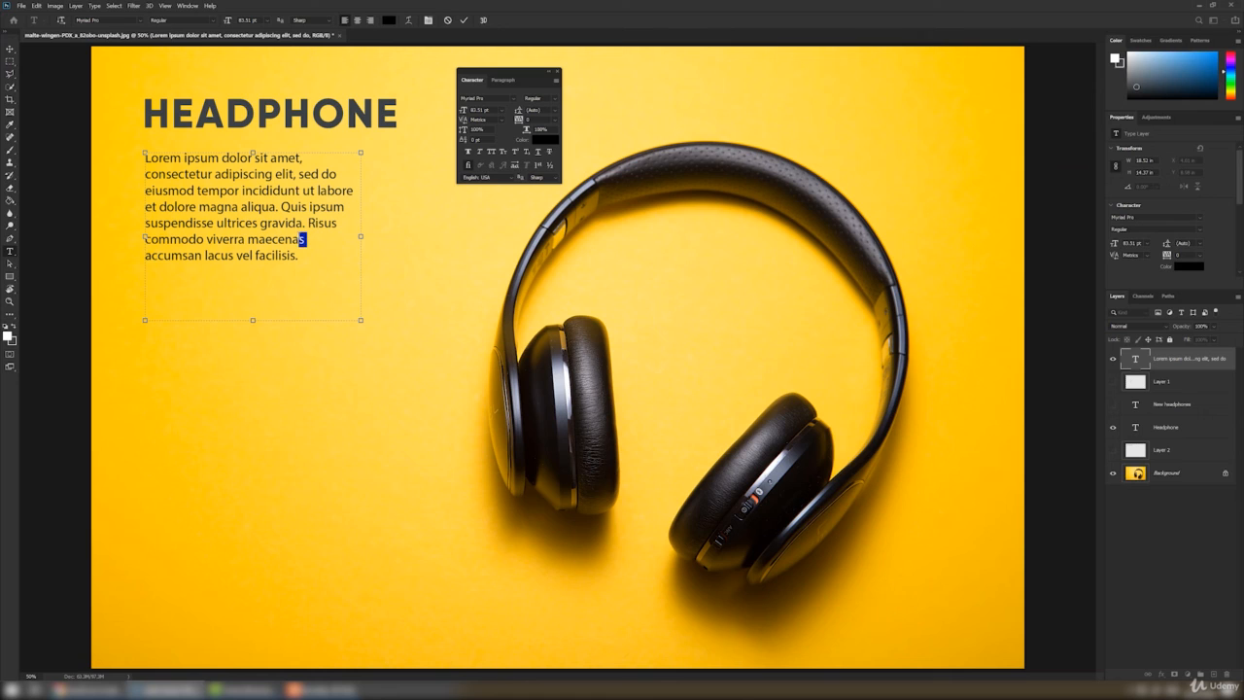
left_click(517, 152)
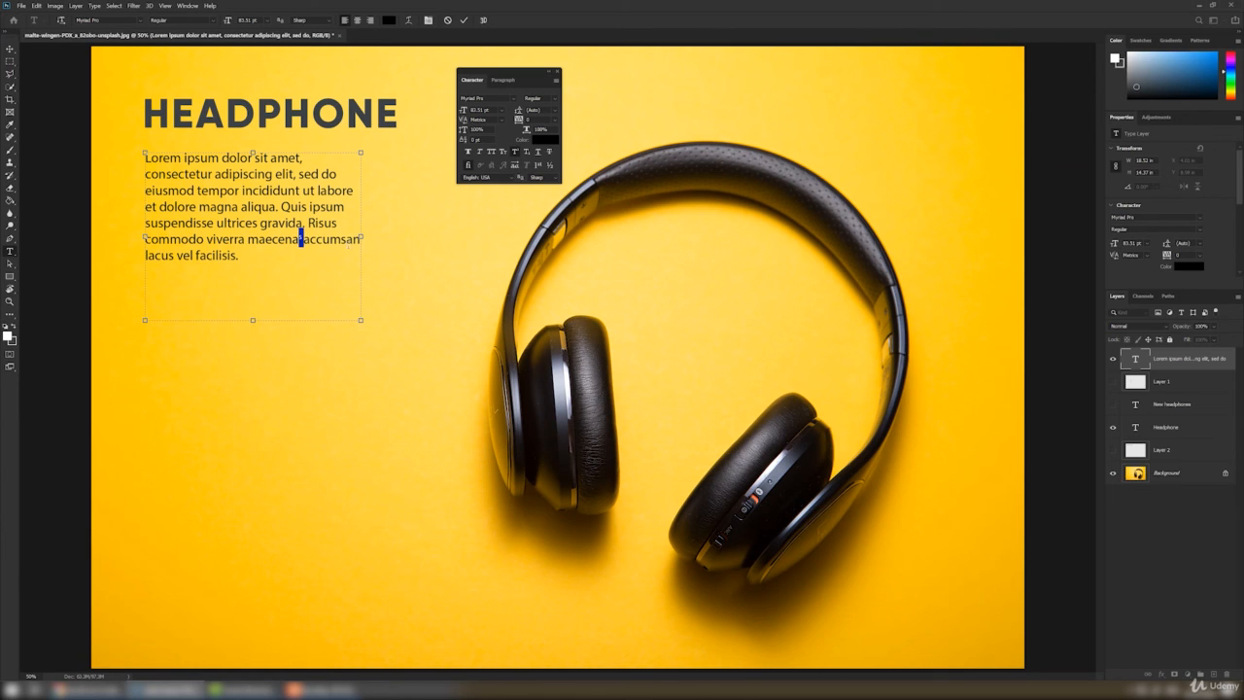
Make the "s" in "accumsan" subscript.
left_click_drag(347, 240, 339, 240)
key("ctrl+z")
key("ctrl+z")
left_click(526, 153)
left_click(311, 201)
Underline the word "facilisis" at the end of the paragraph.
left_click_drag(241, 256, 198, 255)
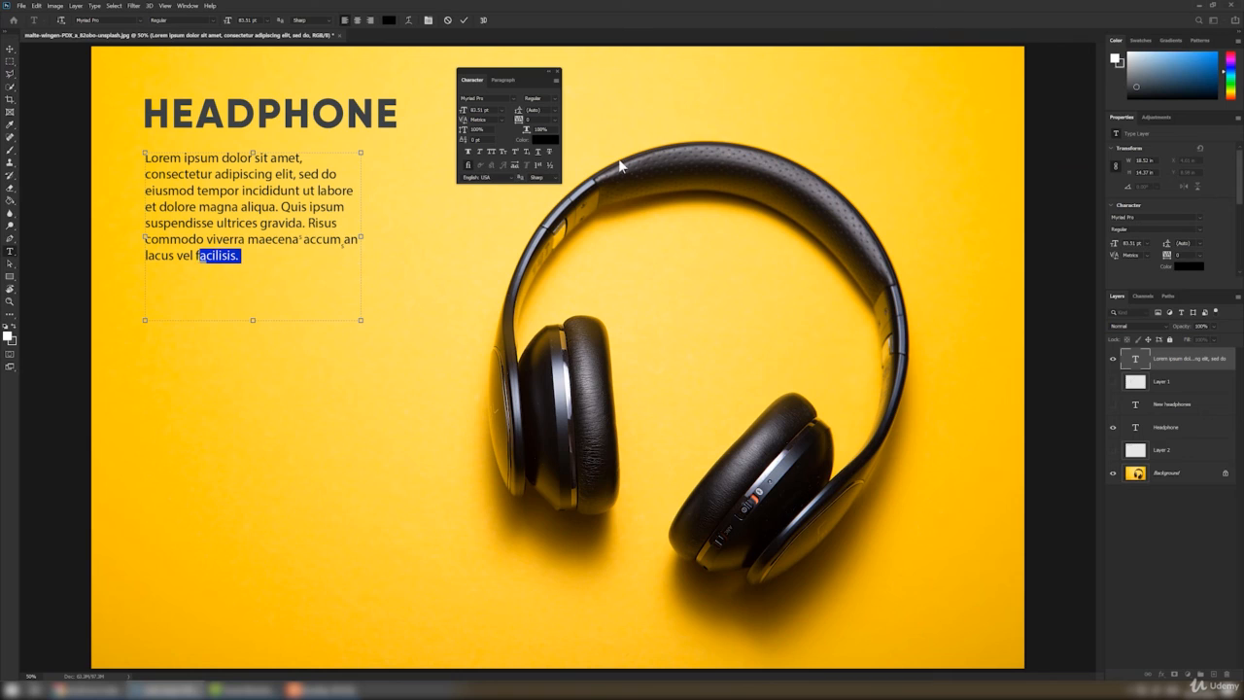
left_click(538, 152)
key("ctrl+h")
Apply Strikethrough to "viverra" and the following "m", commit the text edit and deselect the layer.
left_click_drag(271, 242, 206, 240)
left_click(233, 254)
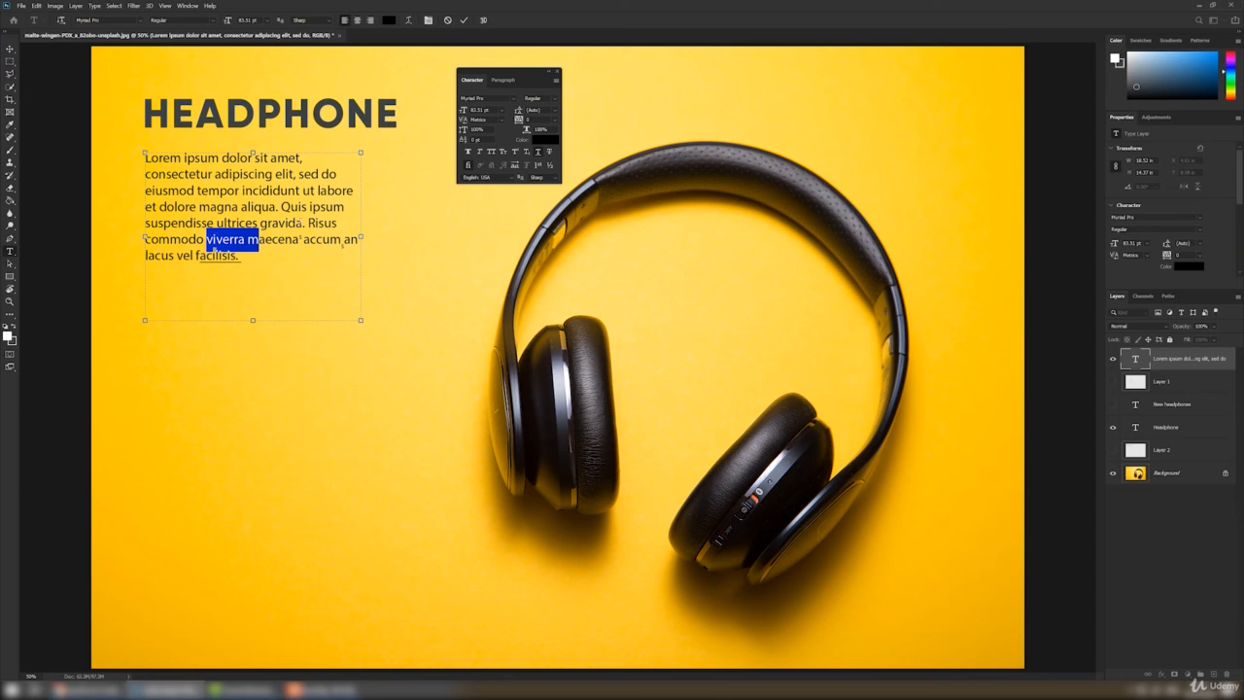
left_click(550, 152)
mouse_move(213, 239)
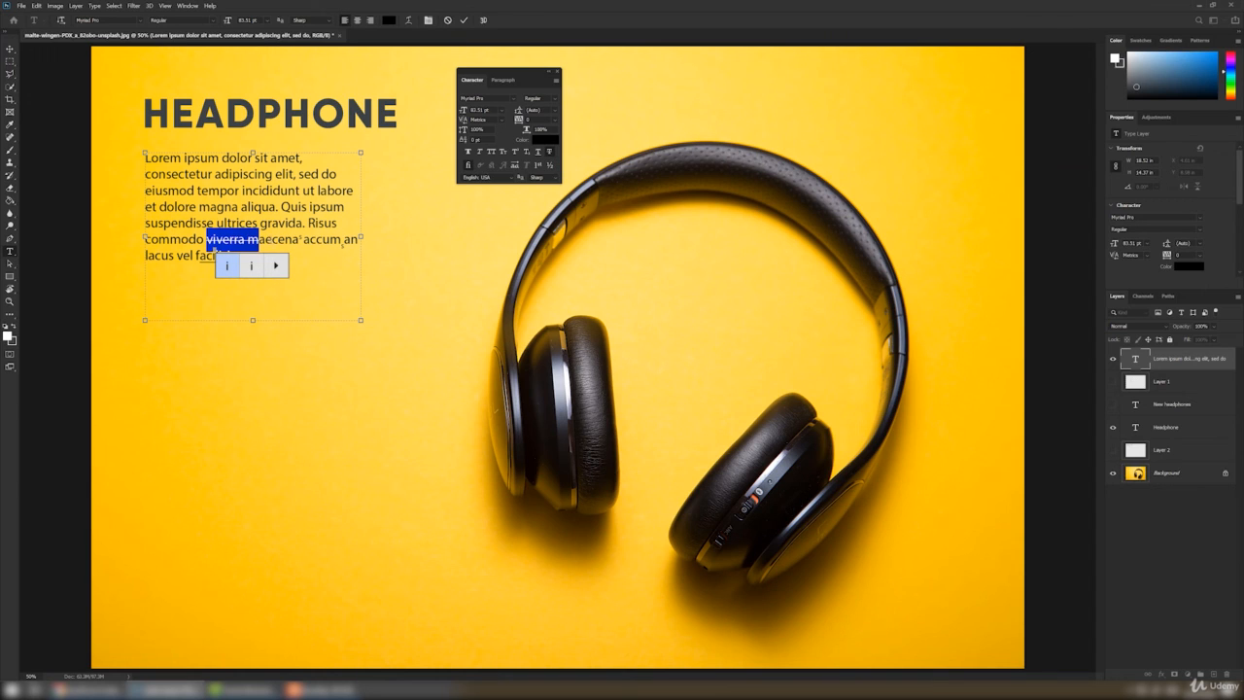
left_click(9, 49)
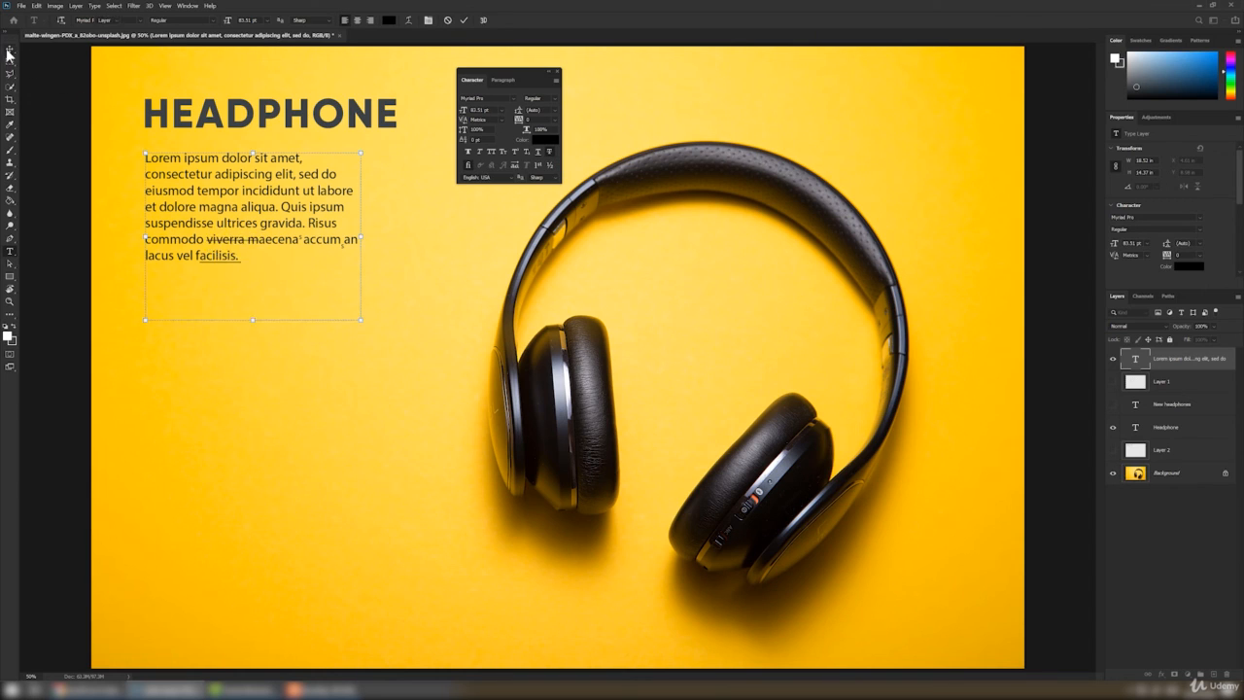
left_click(269, 266)
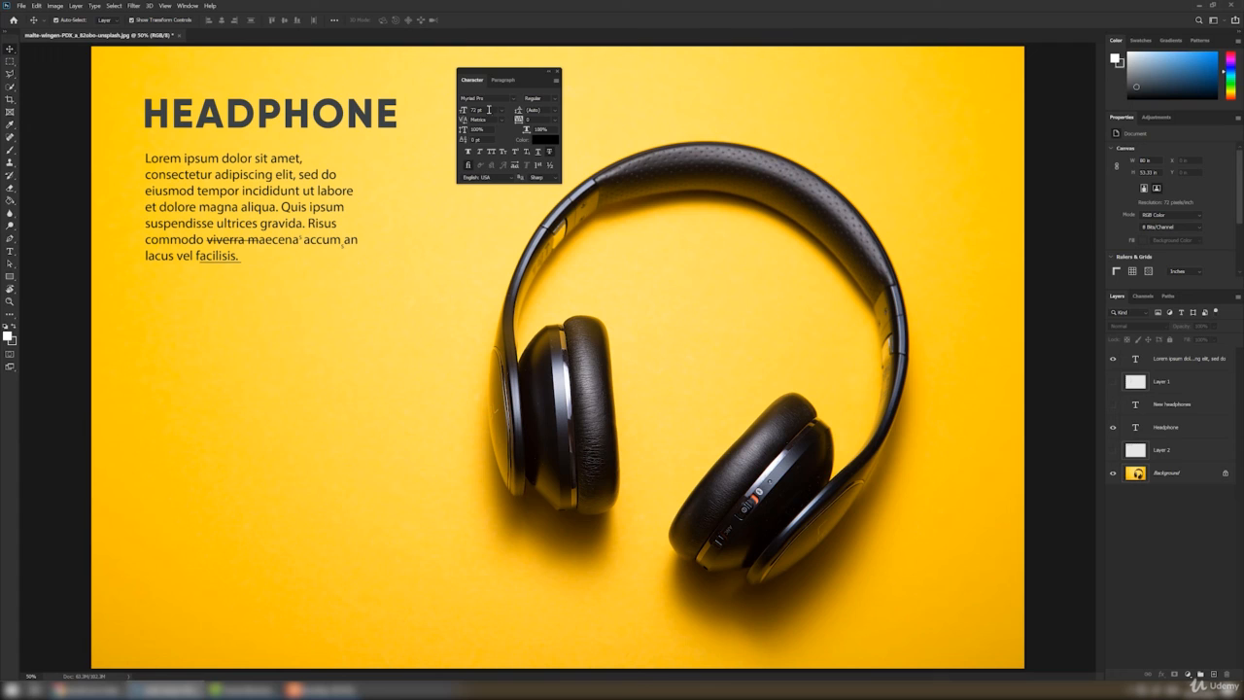
left_click(509, 82)
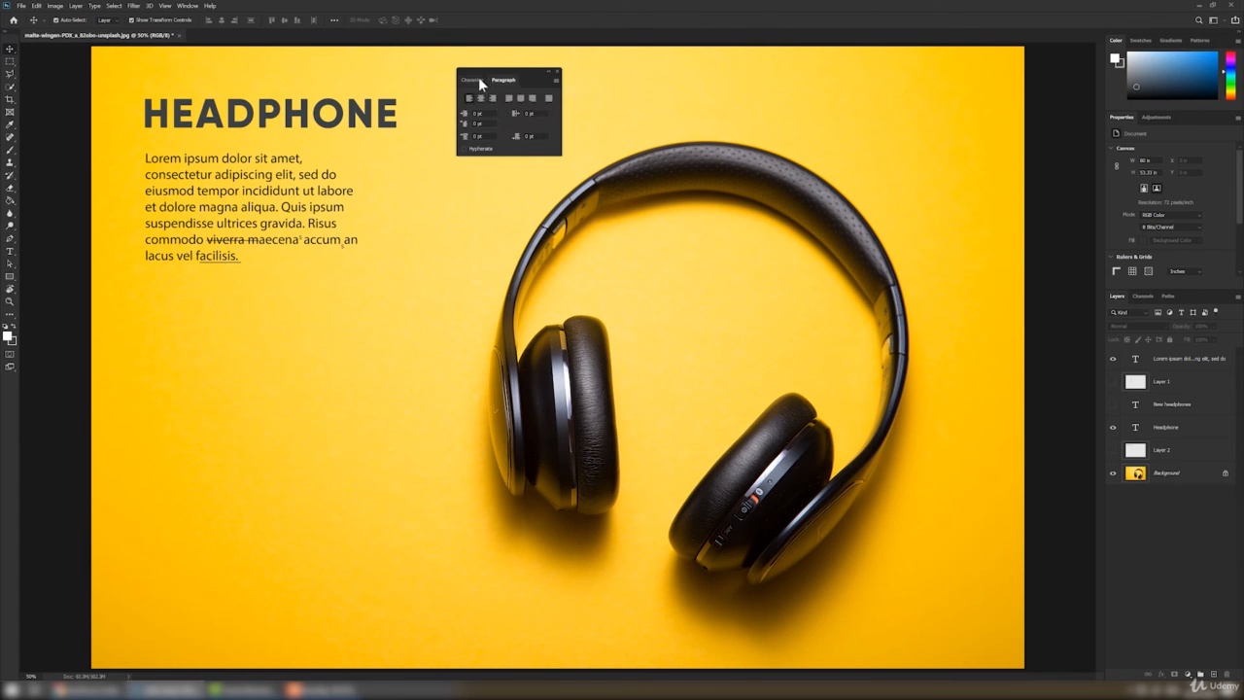
left_click(473, 79)
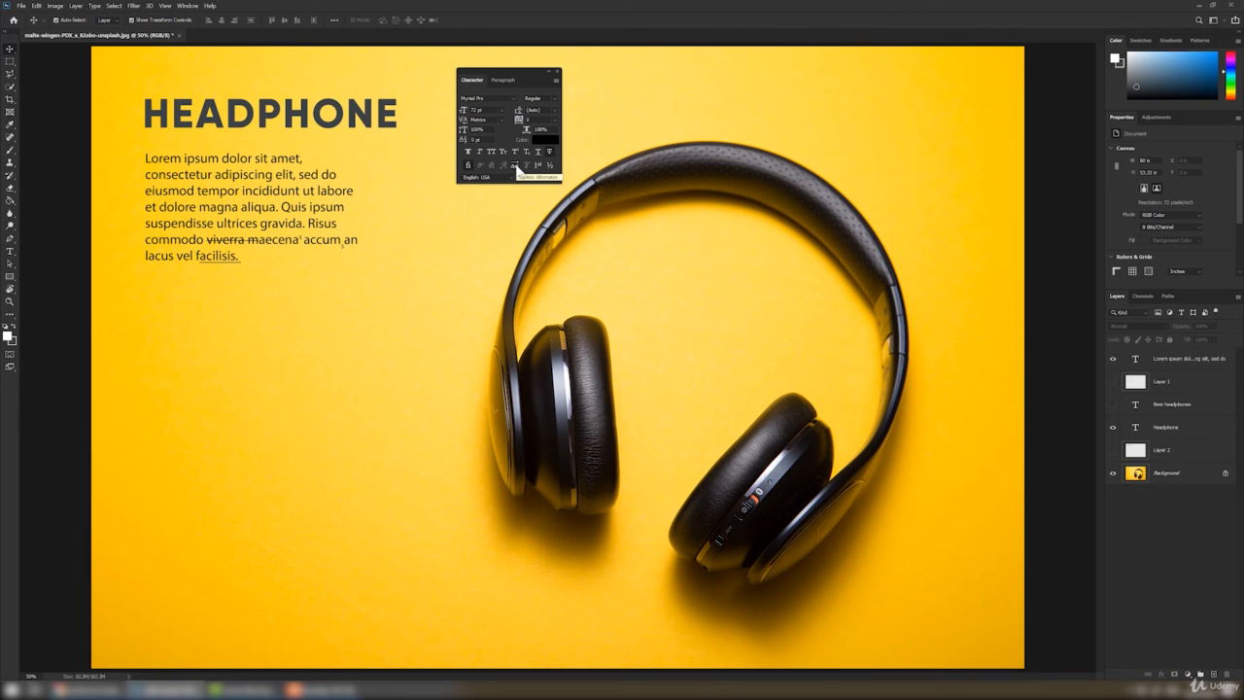
Select the whole paragraph's text and set its leading to about 109 pt and tracking to 20.
key("t")
left_click(298, 179)
key("ctrl+a")
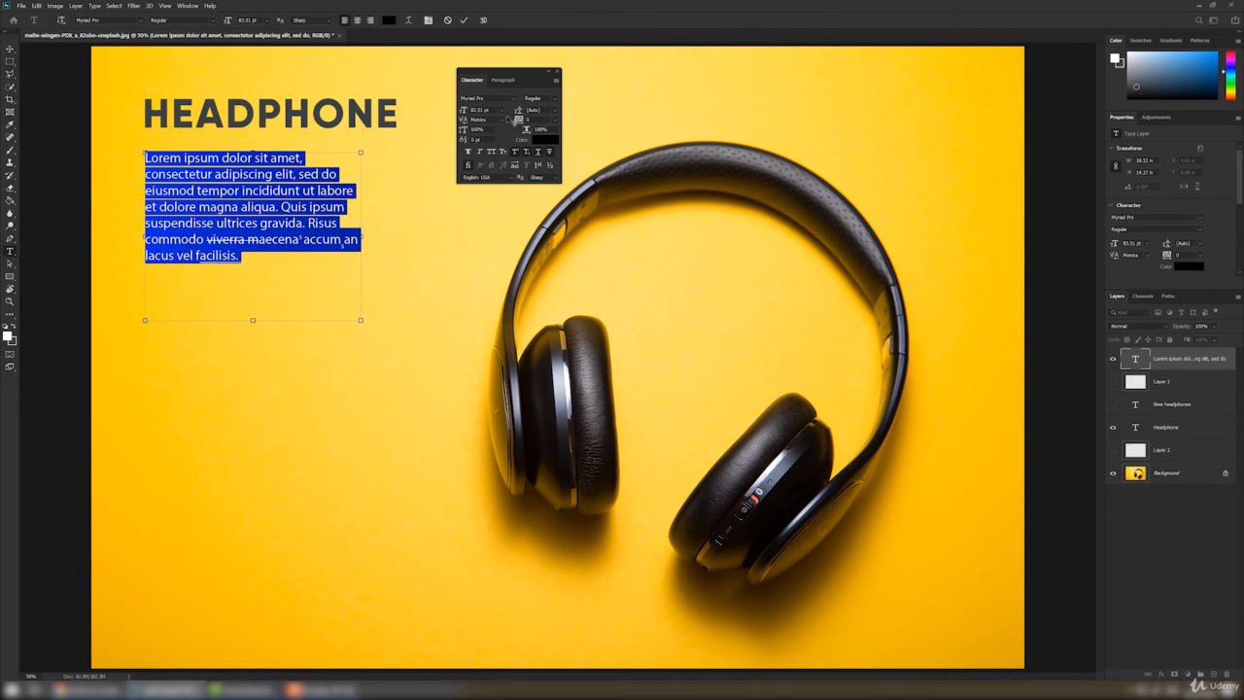
left_click_drag(519, 118, 516, 121)
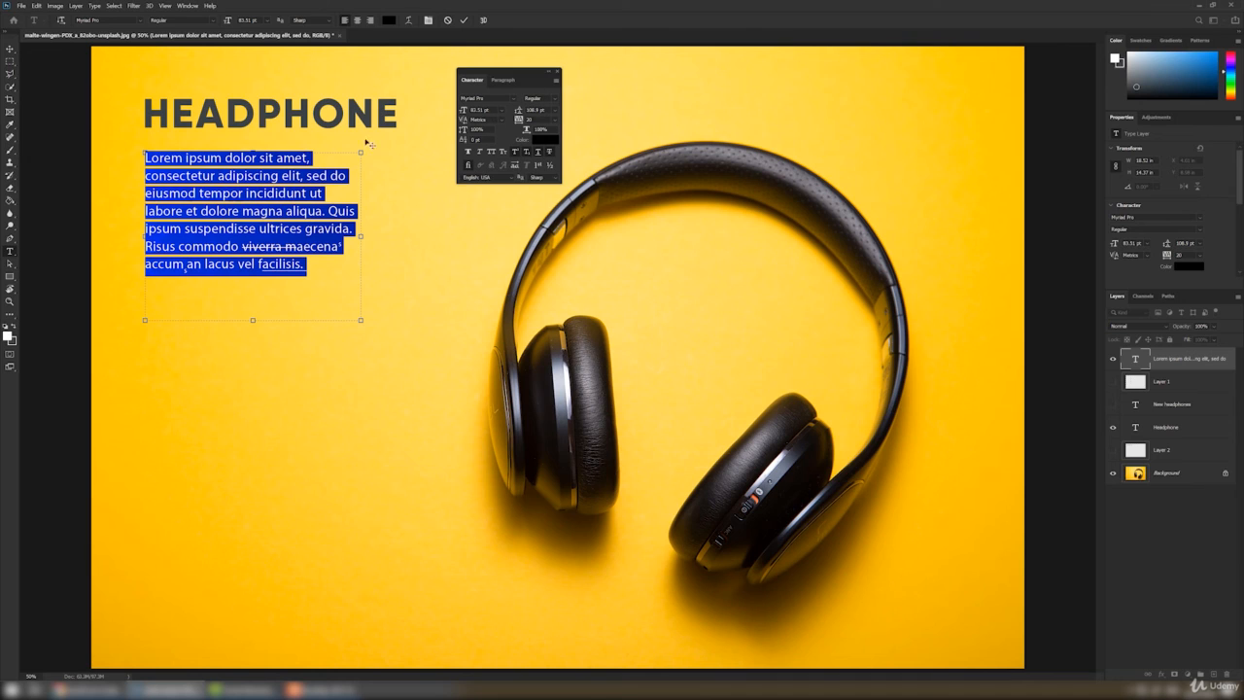
Reset the selected paragraph's character formatting to defaults, set its font size to 72 pt and commit the text.
left_click(256, 161)
left_click(556, 81)
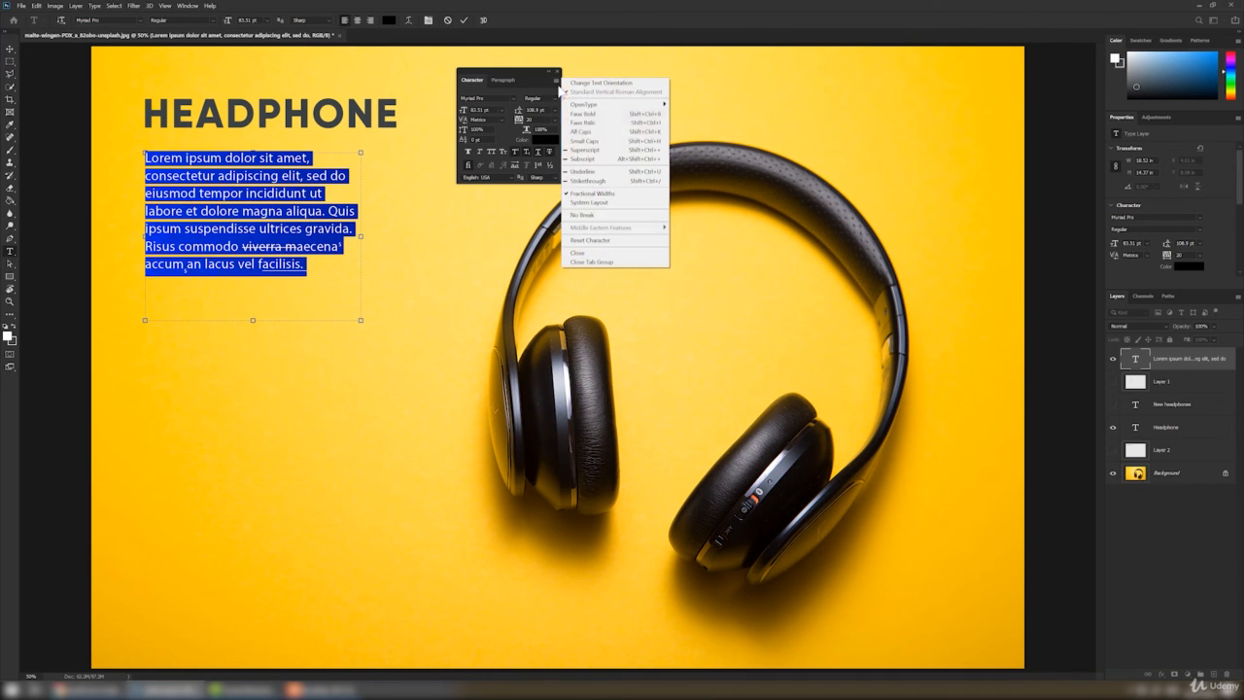
left_click(583, 241)
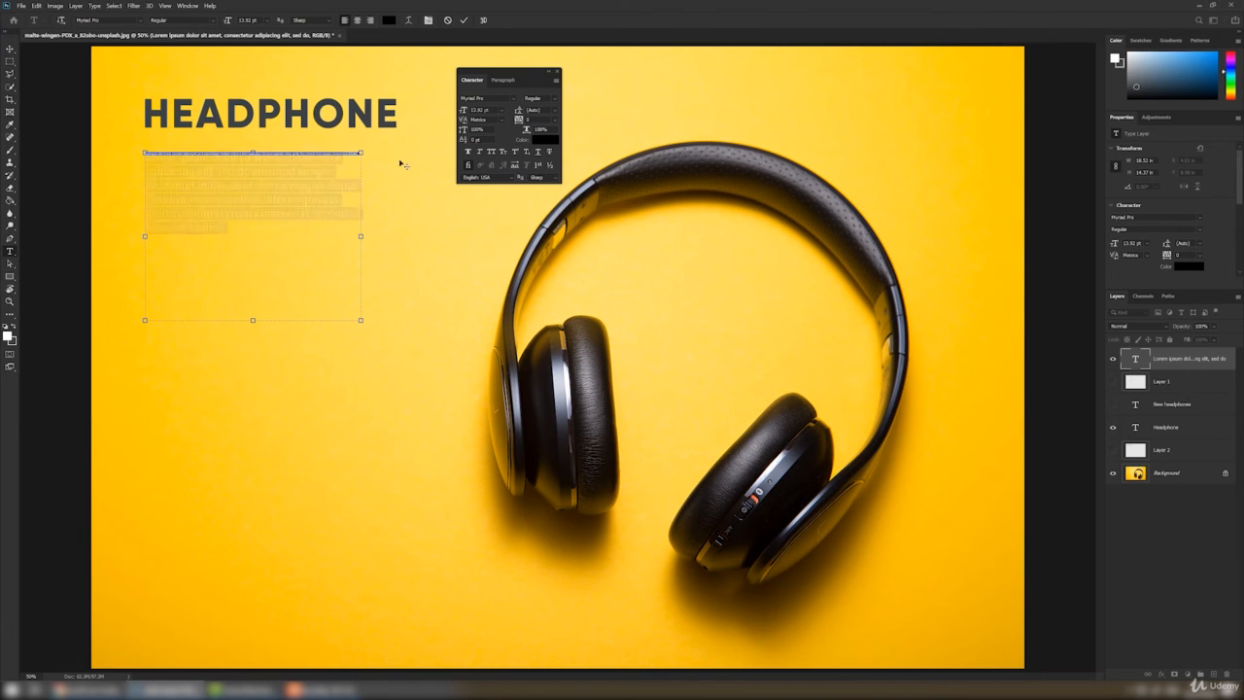
left_click(10, 47)
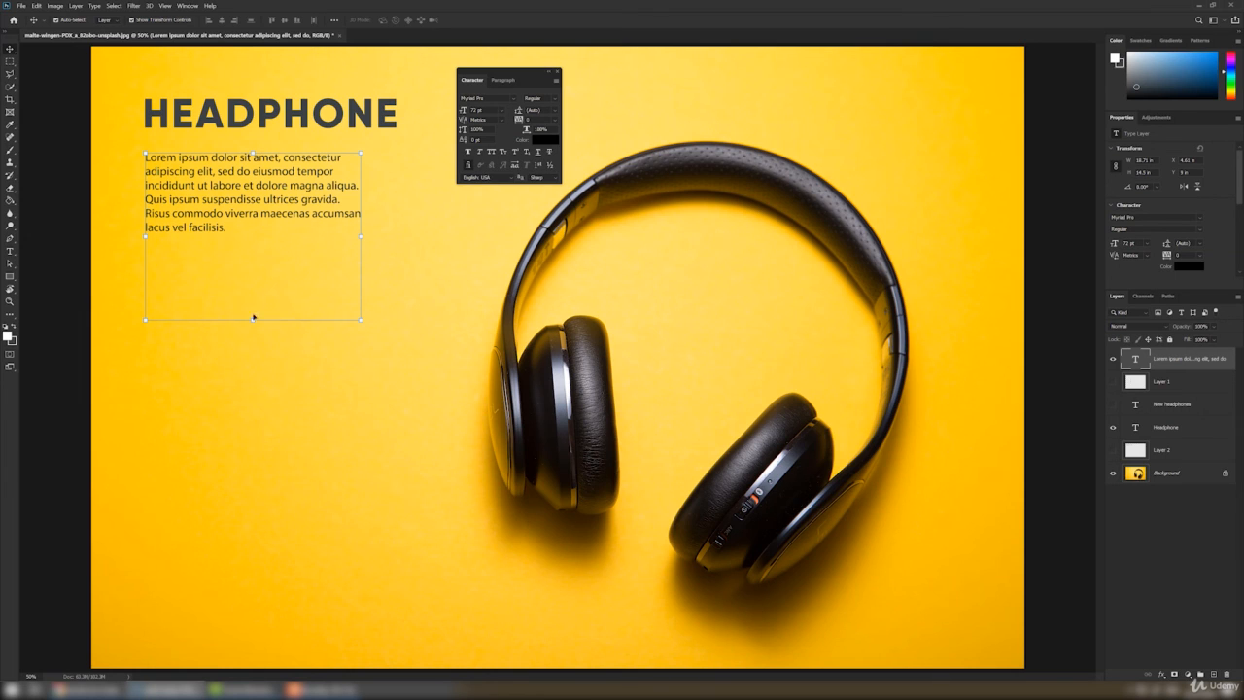
Scale the paragraph text block to about 97%.
mouse_move(254, 317)
left_mouse_down()
mouse_move(255, 299)
mouse_move(262, 316)
left_mouse_up()
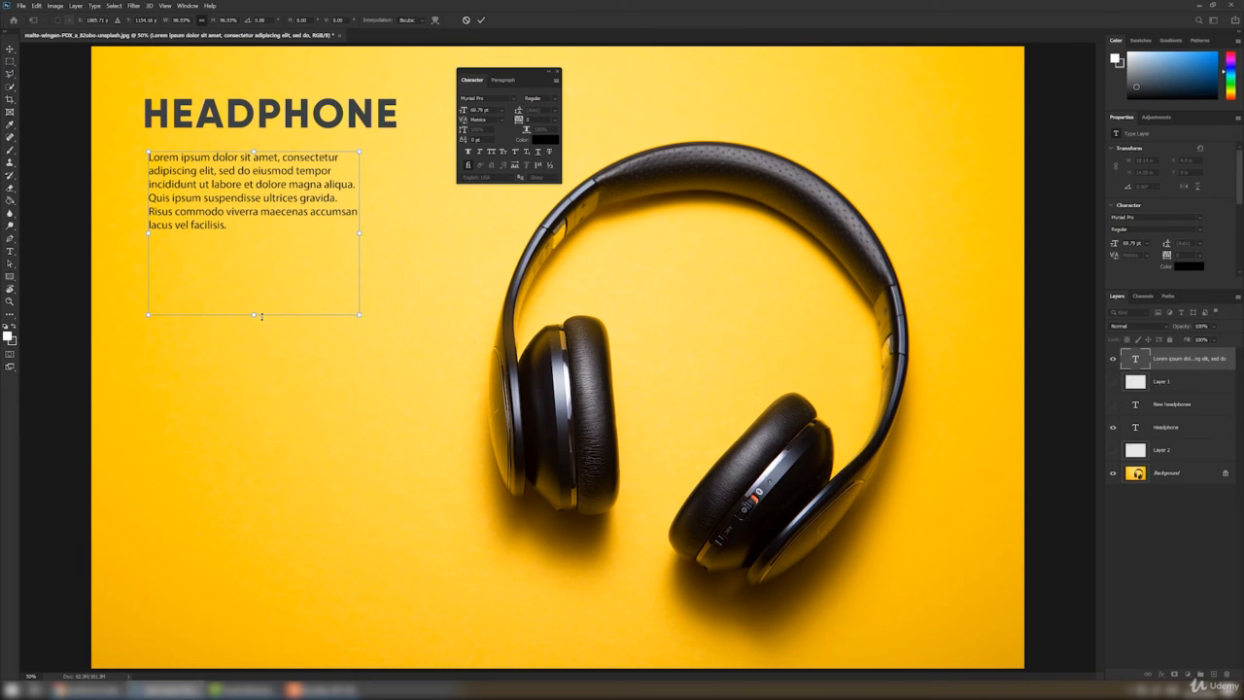